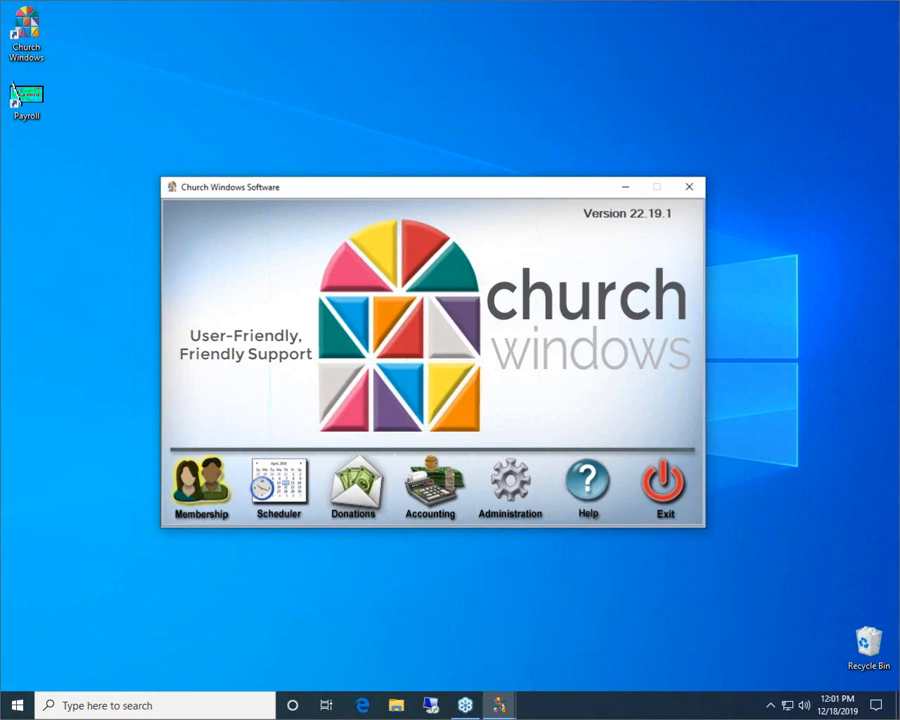
Switch to Edge and review the Membership workbooks listed on the Church Windows website's Training Workbooks page, and close the browser
left_click(360, 705)
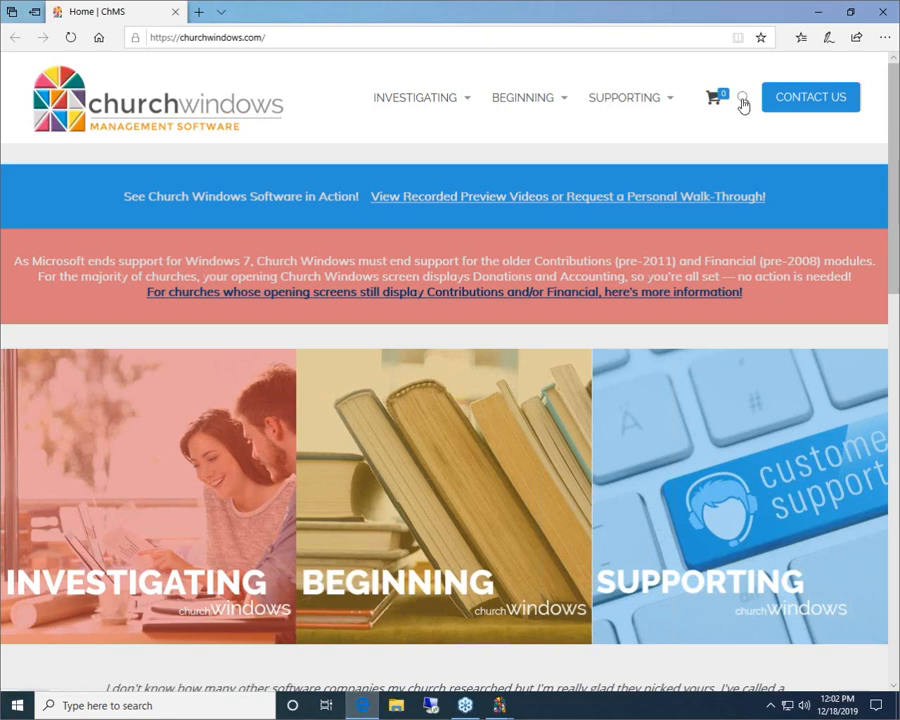
mouse_move(565, 103)
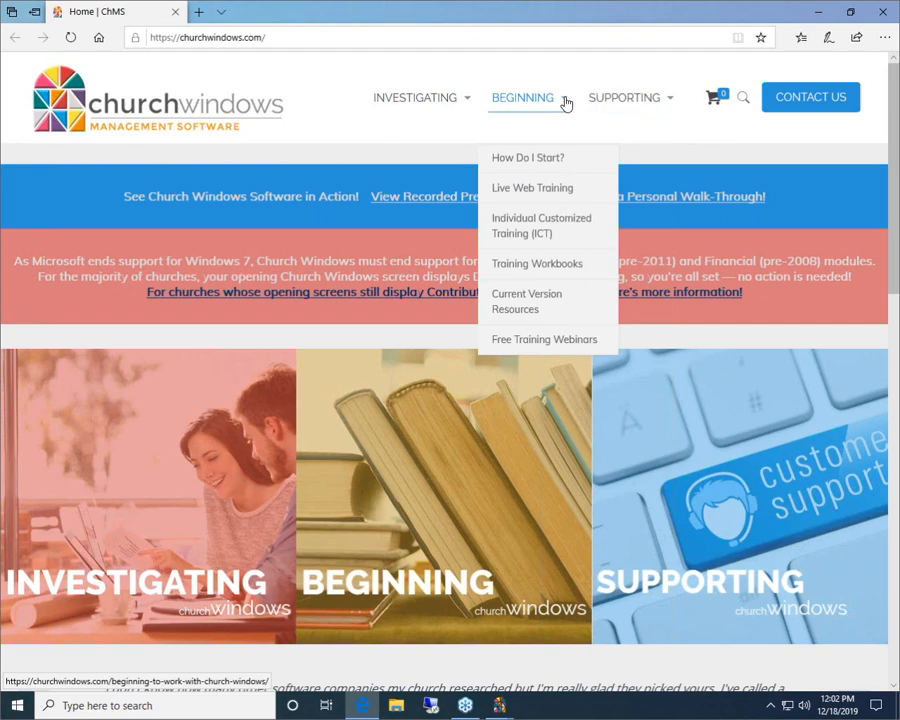
left_click(533, 266)
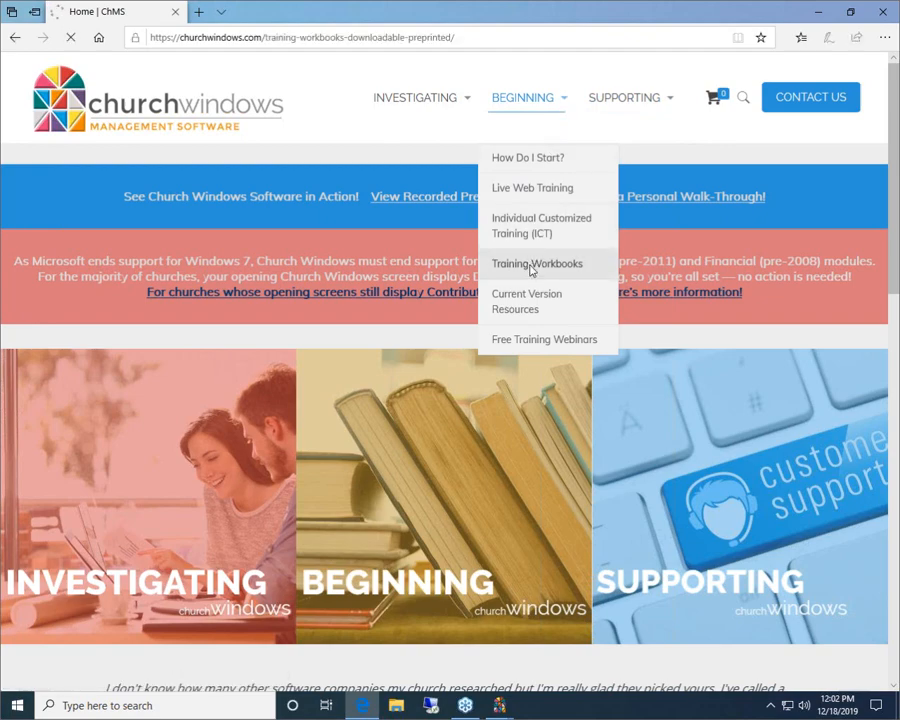
scroll(530, 275, "down", 10)
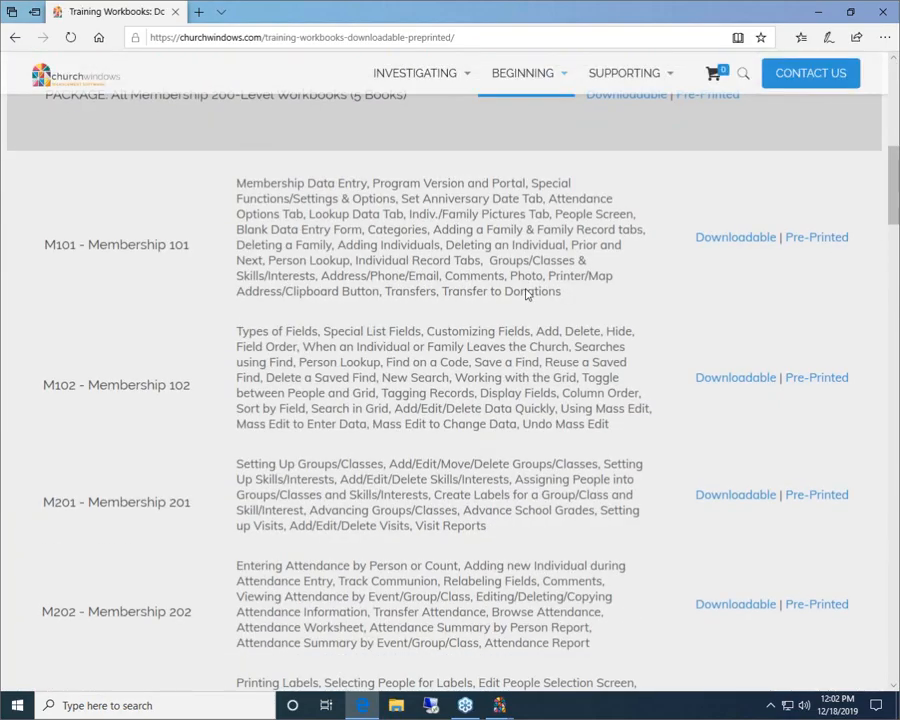
scroll(207, 388, "down", 1)
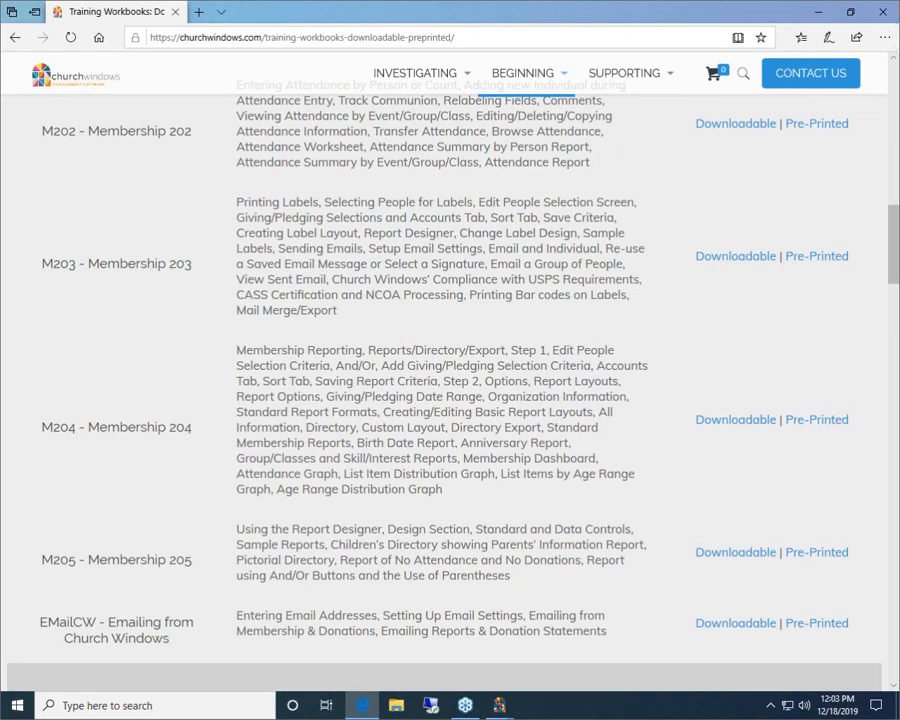
left_click(879, 12)
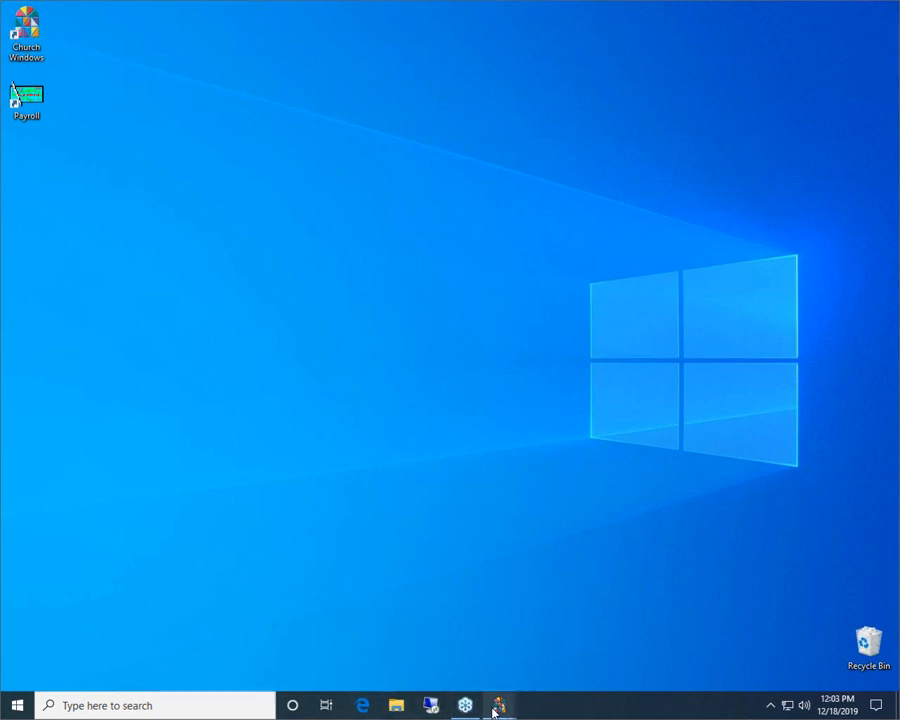
Switch to the Membership module of Church Windows
mouse_move(495, 706)
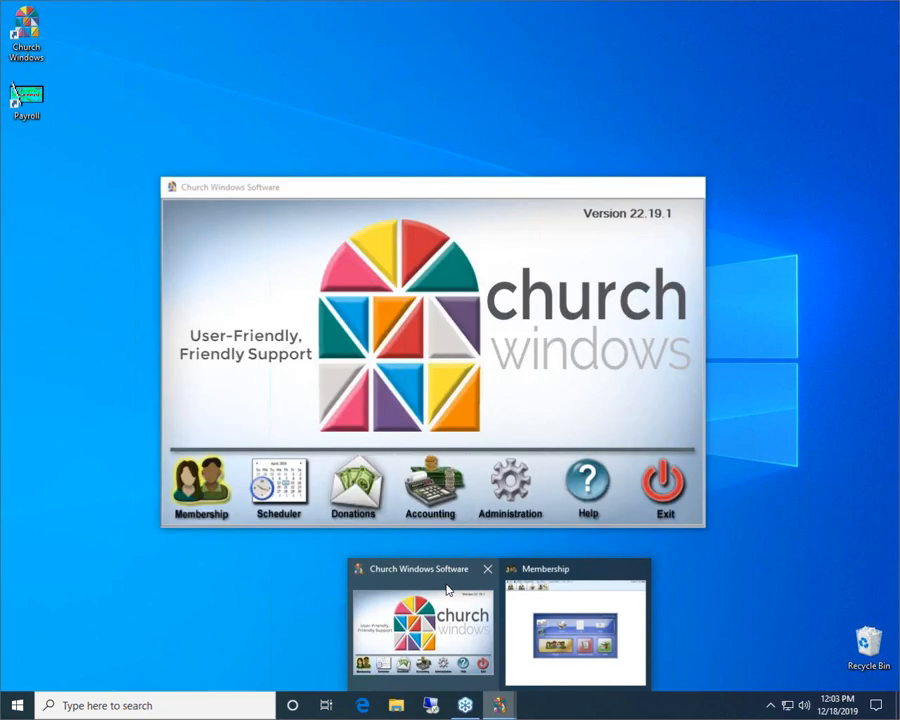
left_click(447, 590)
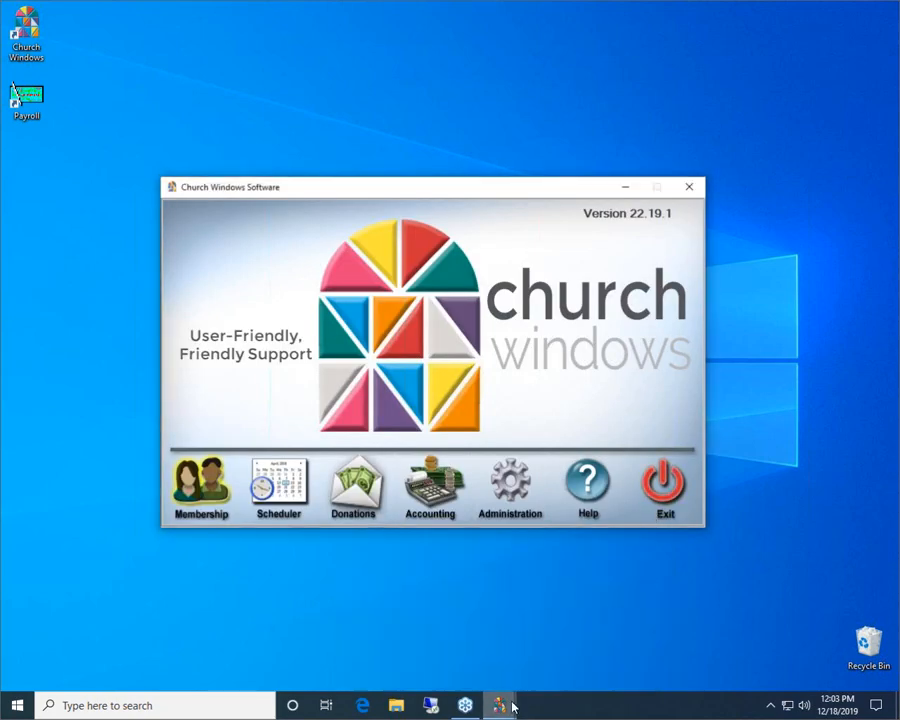
mouse_move(505, 706)
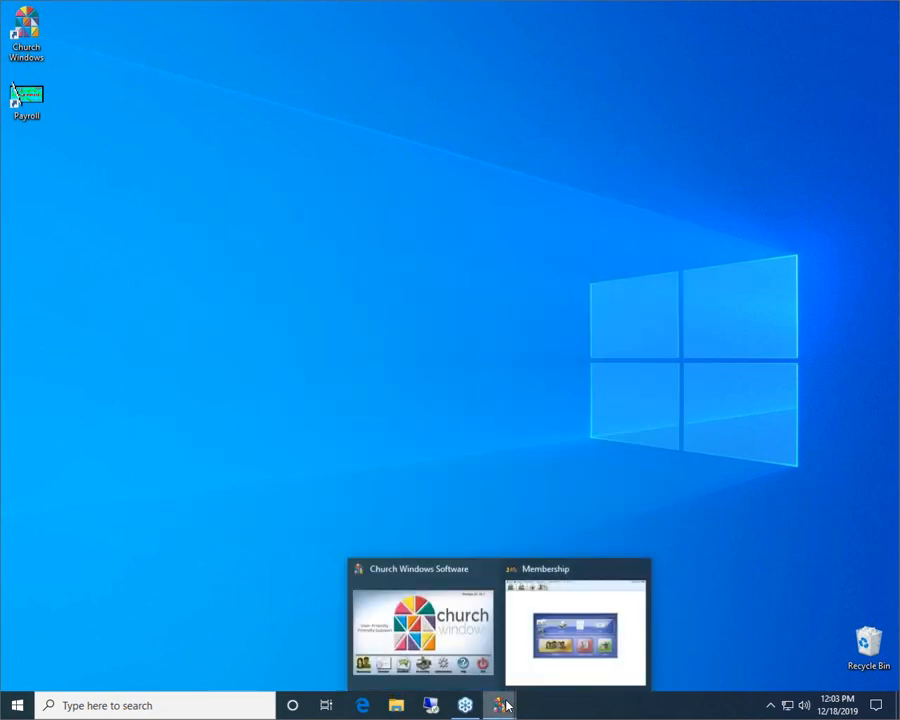
left_click(584, 578)
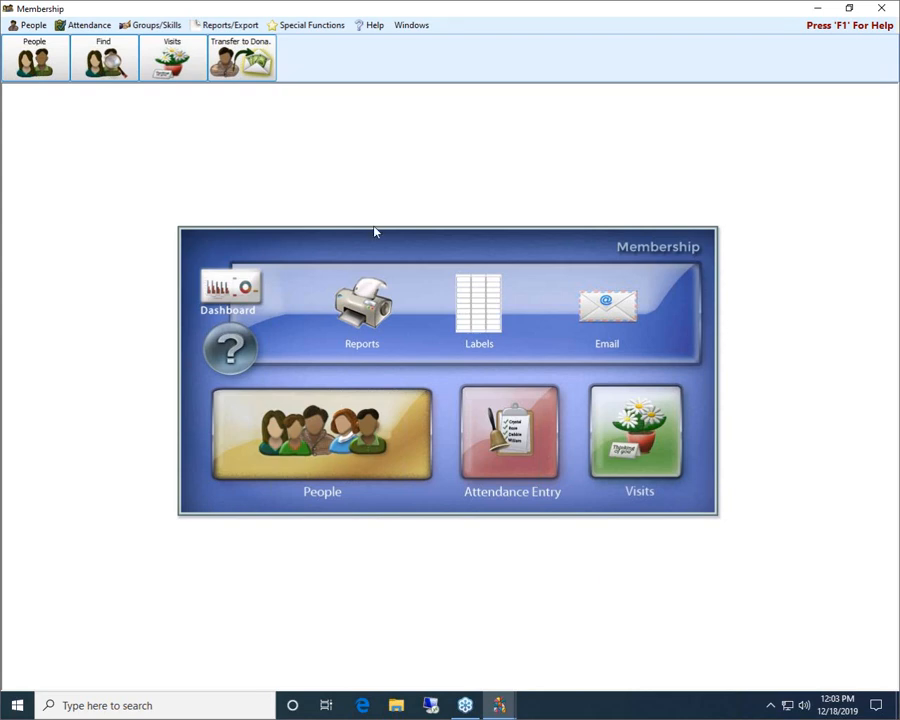
Examine the people selection criteria in the general report setup, and close the setup without changes
left_click(376, 319)
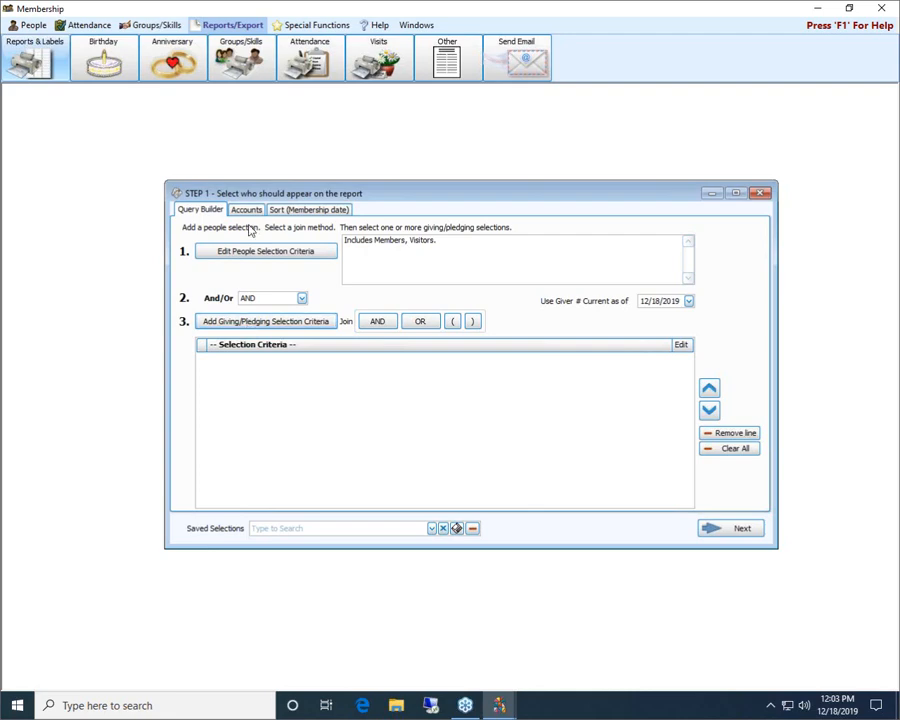
left_click(262, 255)
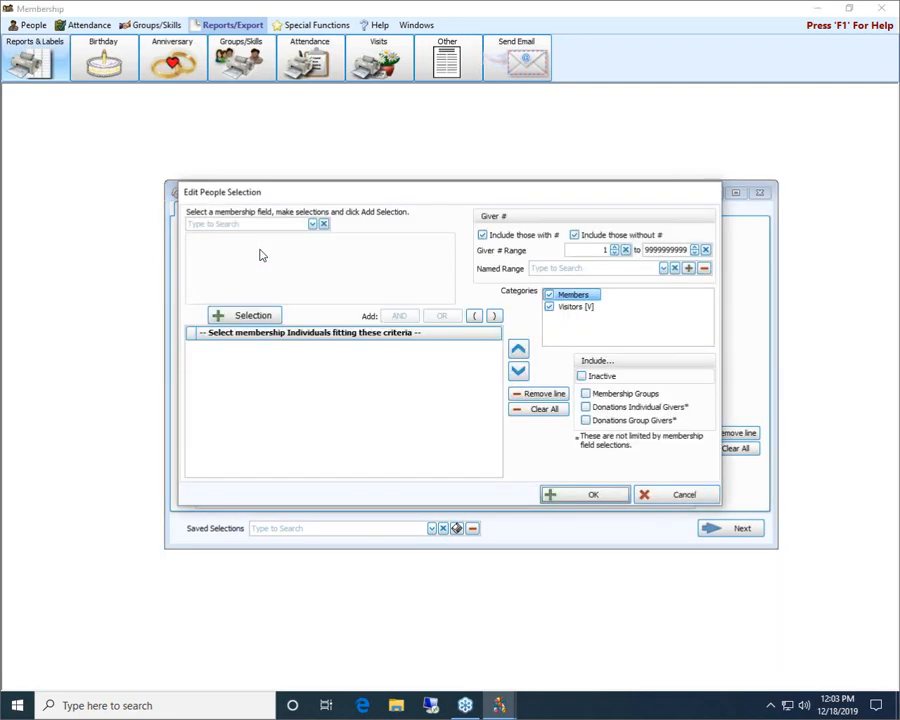
left_click_drag(315, 197, 333, 228)
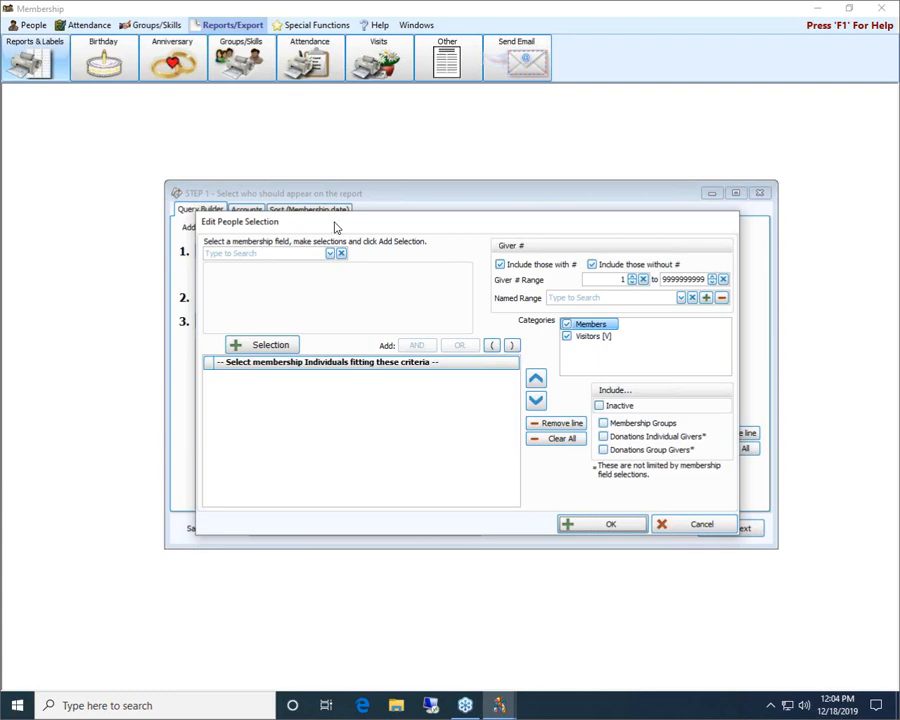
mouse_move(333, 228)
left_mouse_down()
mouse_move(386, 236)
mouse_move(425, 217)
mouse_move(306, 226)
mouse_move(328, 224)
left_mouse_up()
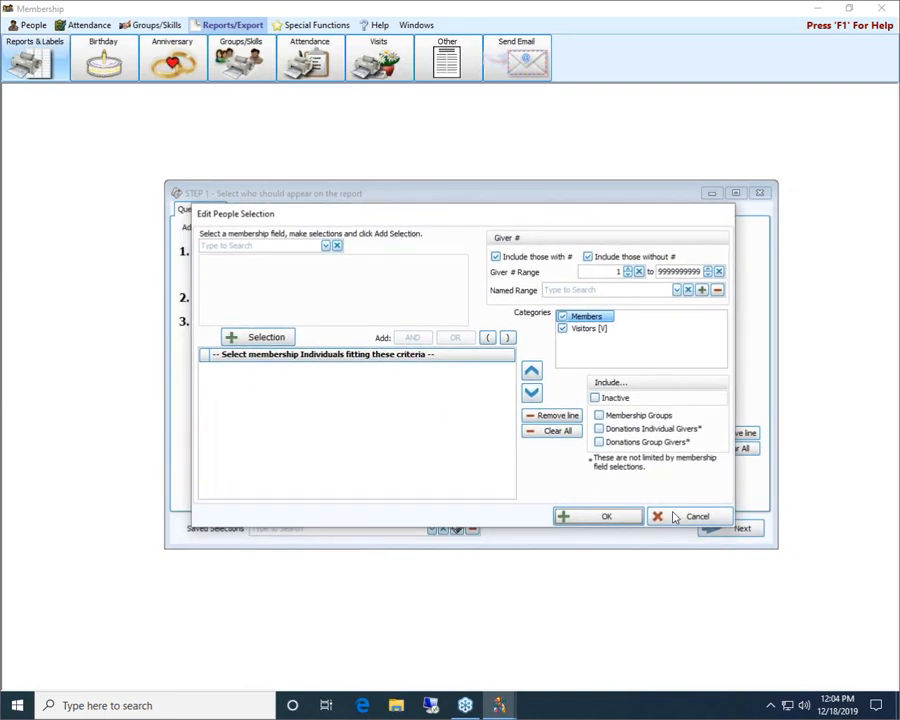
left_click(676, 516)
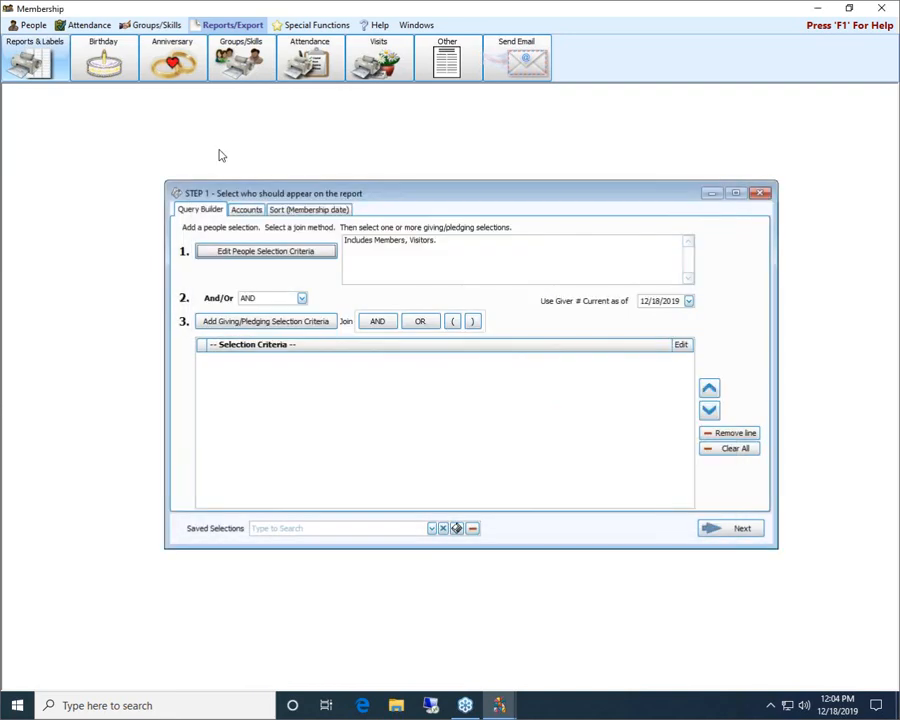
left_click(760, 193)
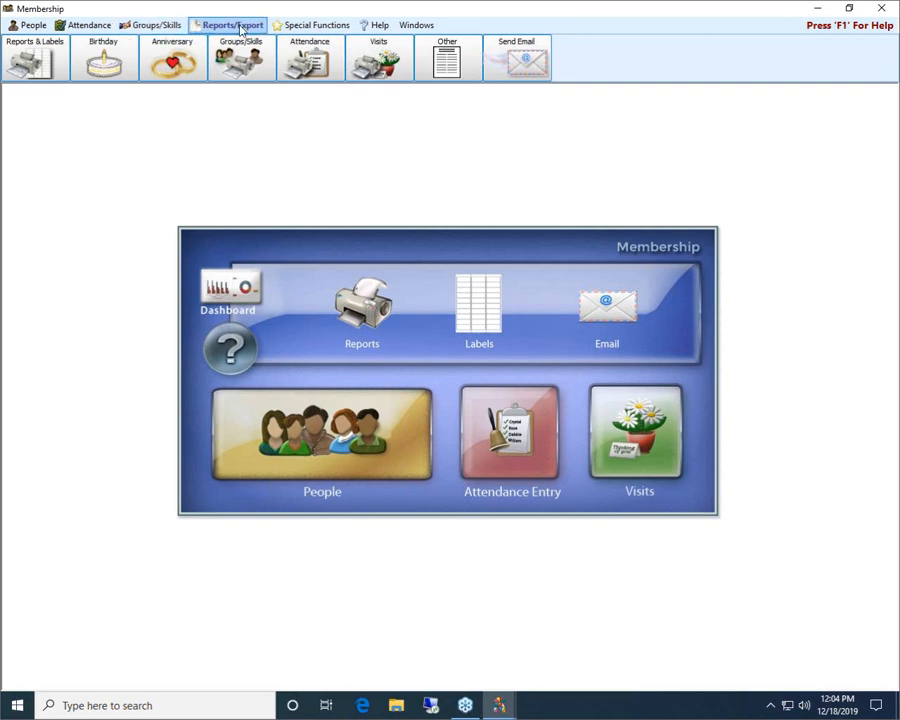
Examine the preset birth date criteria of the Birth Date List report, and close it without changes
left_click(38, 25)
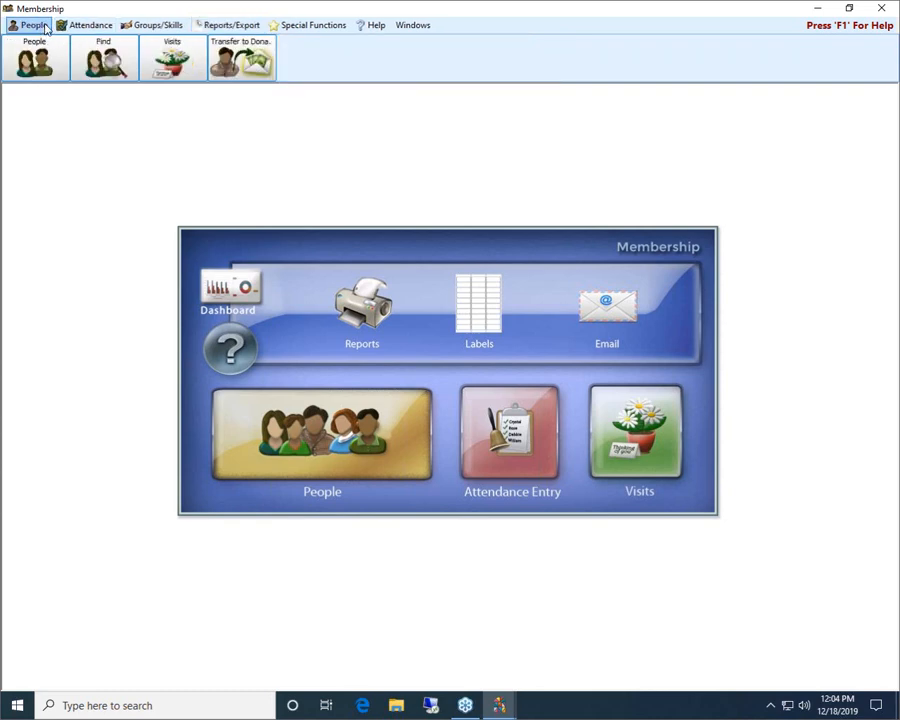
left_click(247, 27)
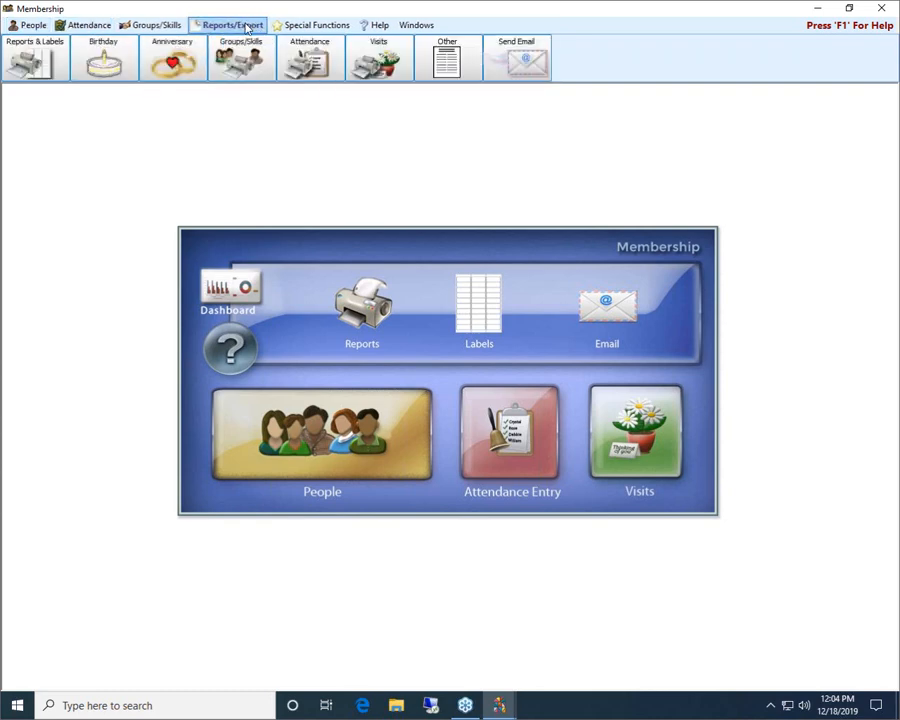
left_click(118, 52)
left_click(128, 91)
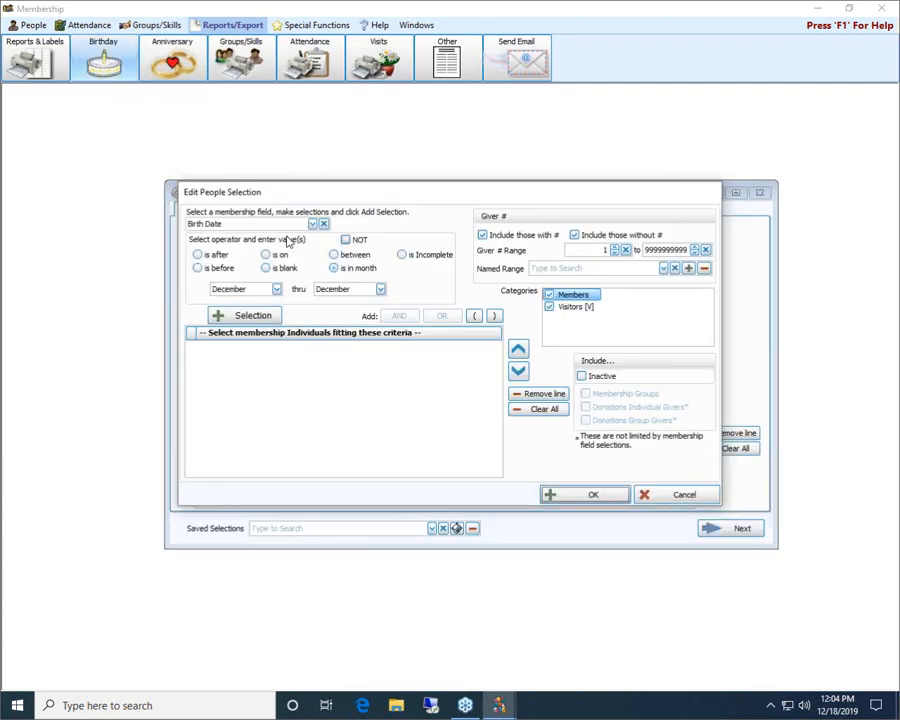
left_click(678, 495)
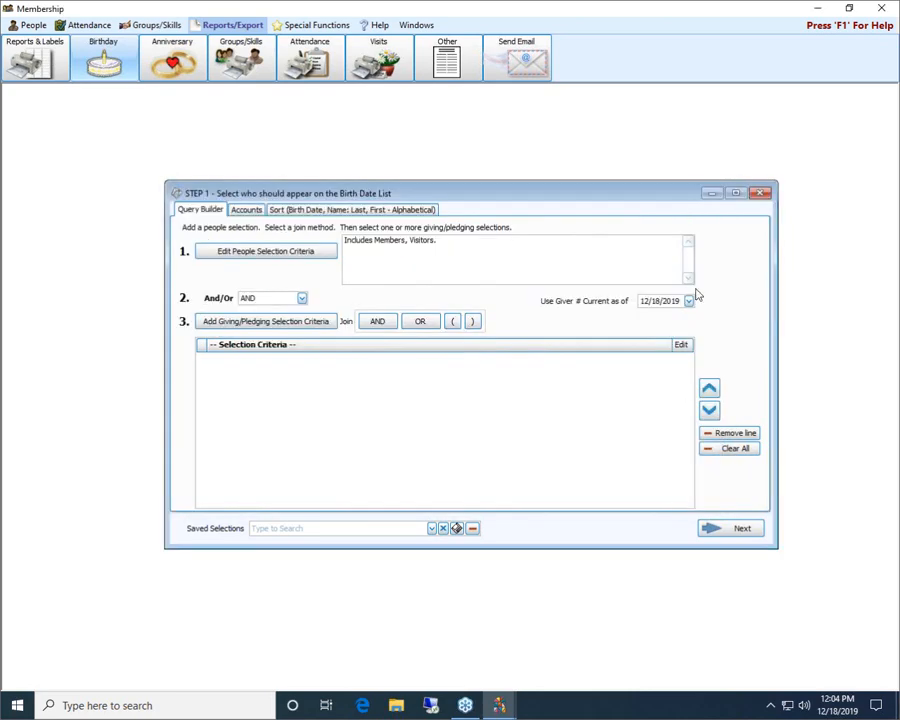
left_click(760, 192)
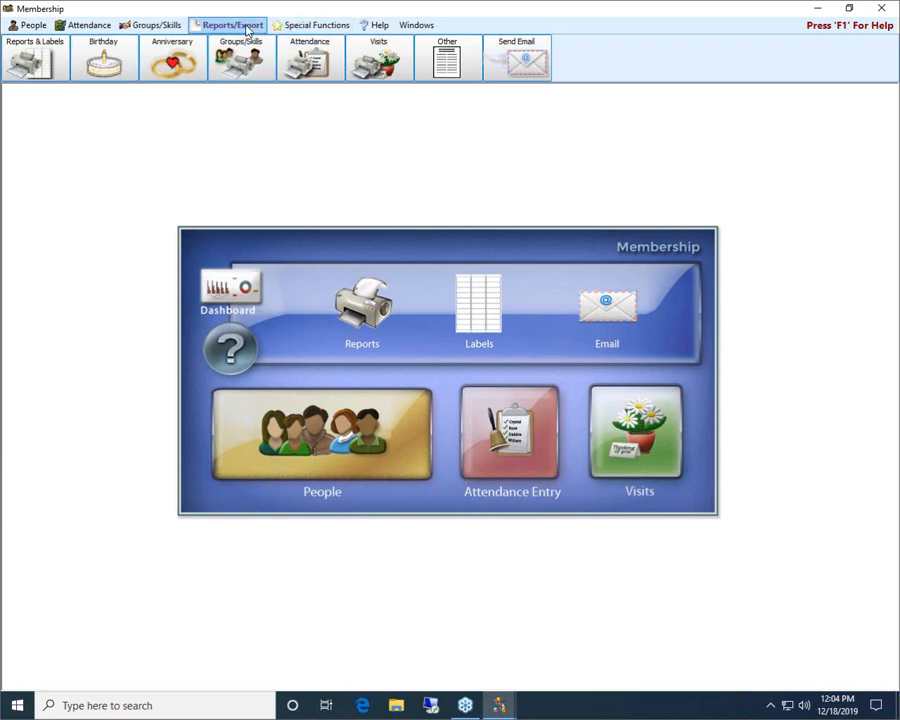
View the first setup step of the Reports/Directory/Export report, and close it
left_click(16, 50)
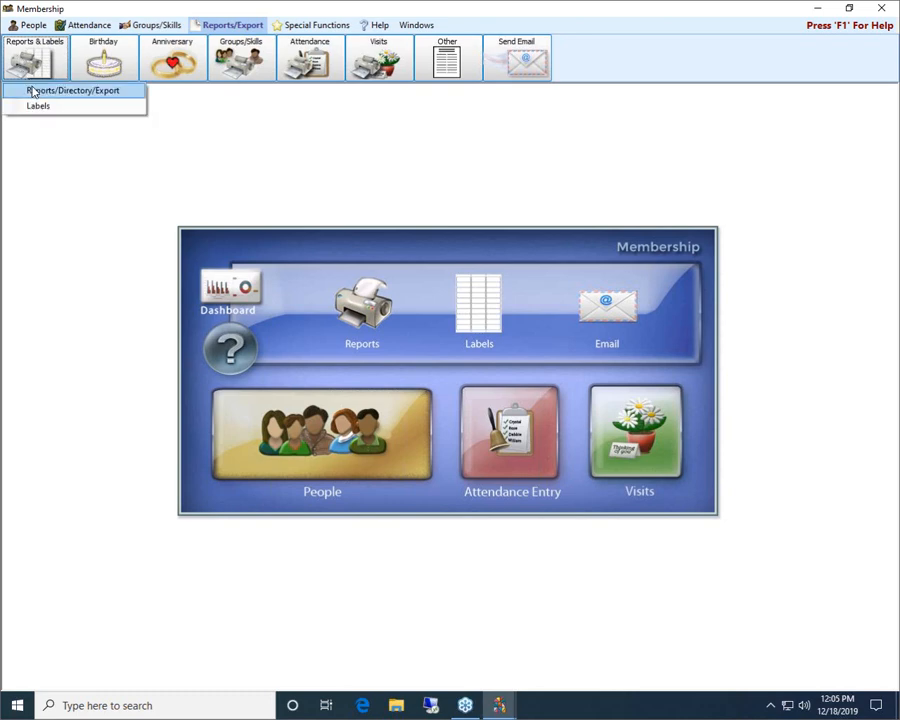
left_click(33, 91)
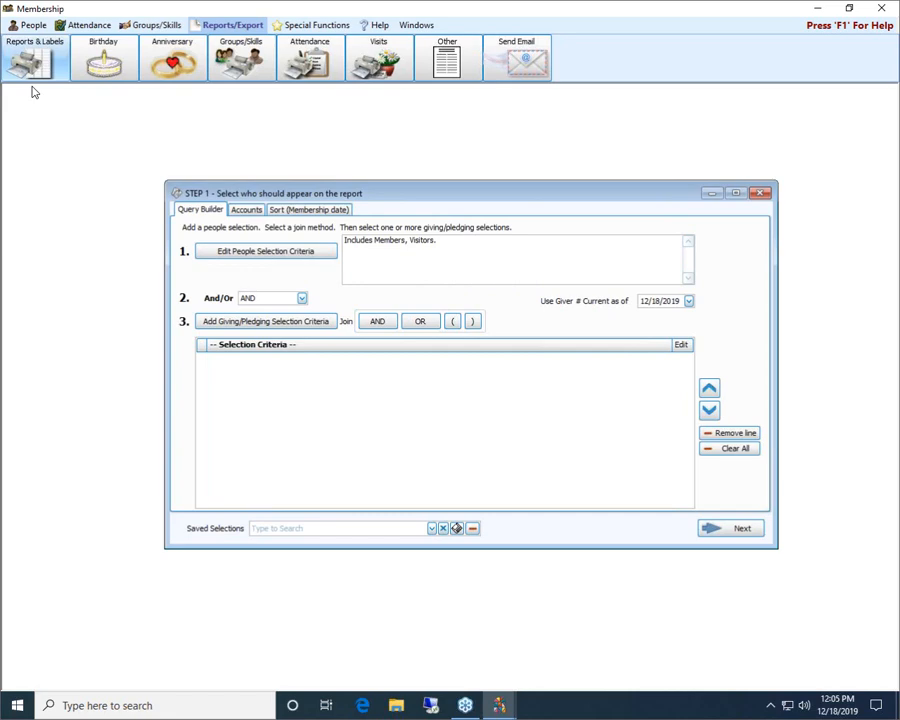
left_click(760, 192)
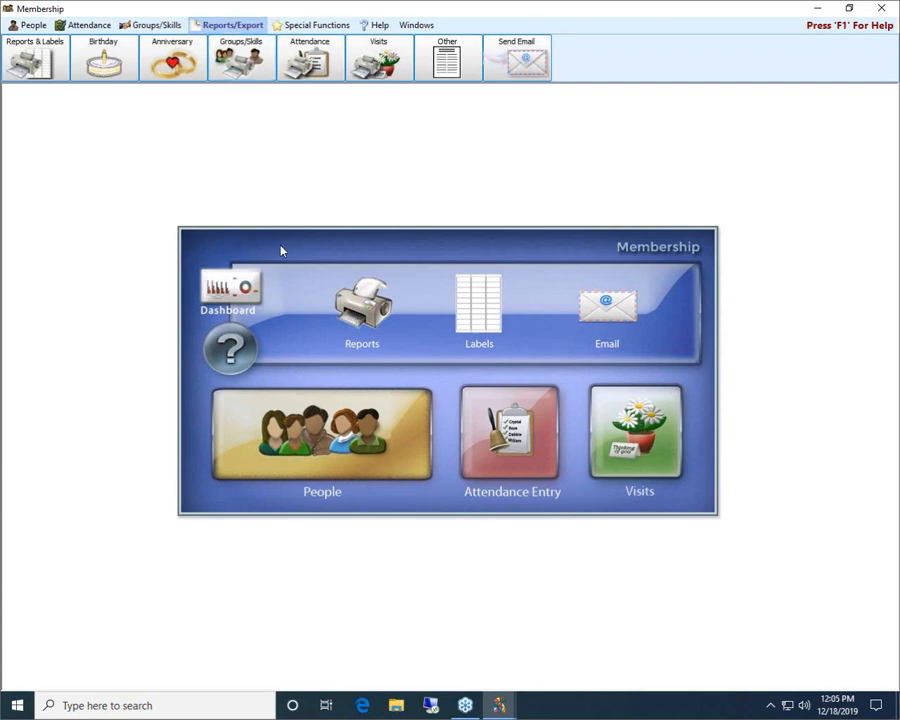
Start a membership report and choose Membership date as the field for its people selection criteria
left_click(363, 316)
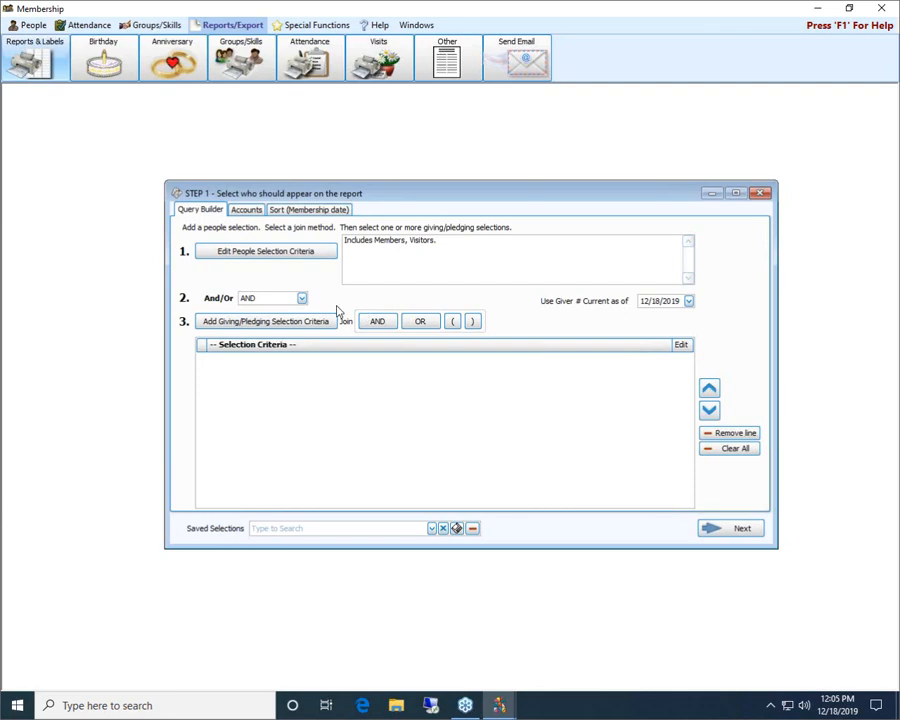
left_click(237, 253)
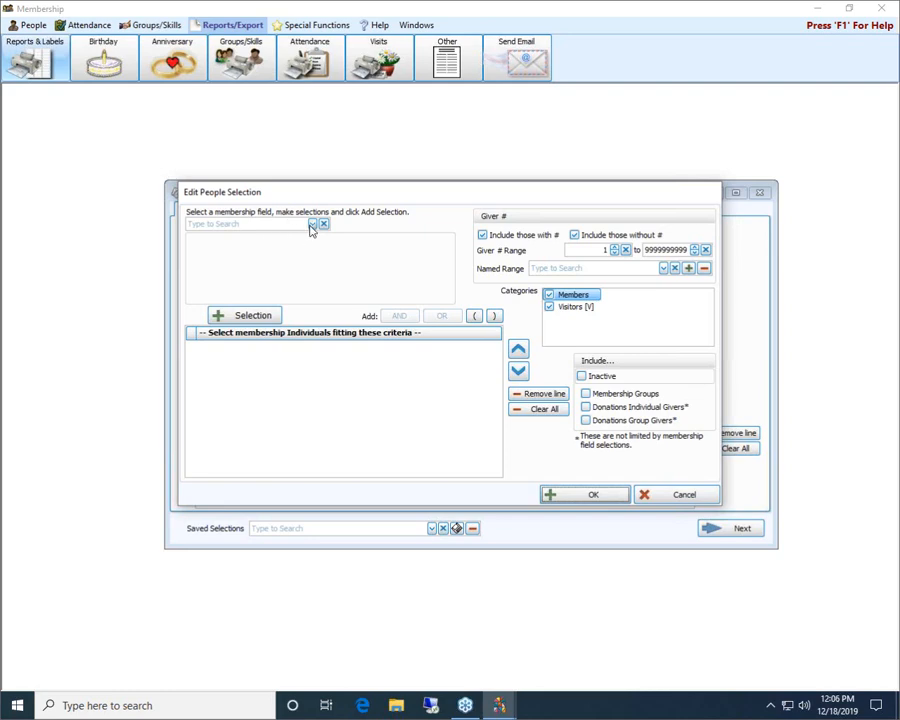
left_click(275, 224)
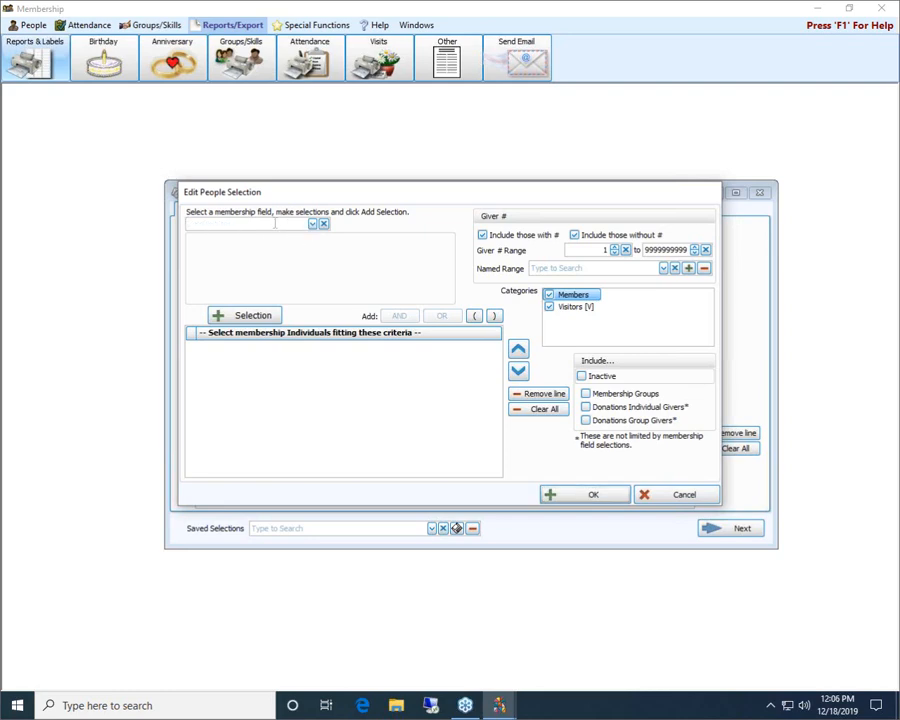
type("memb")
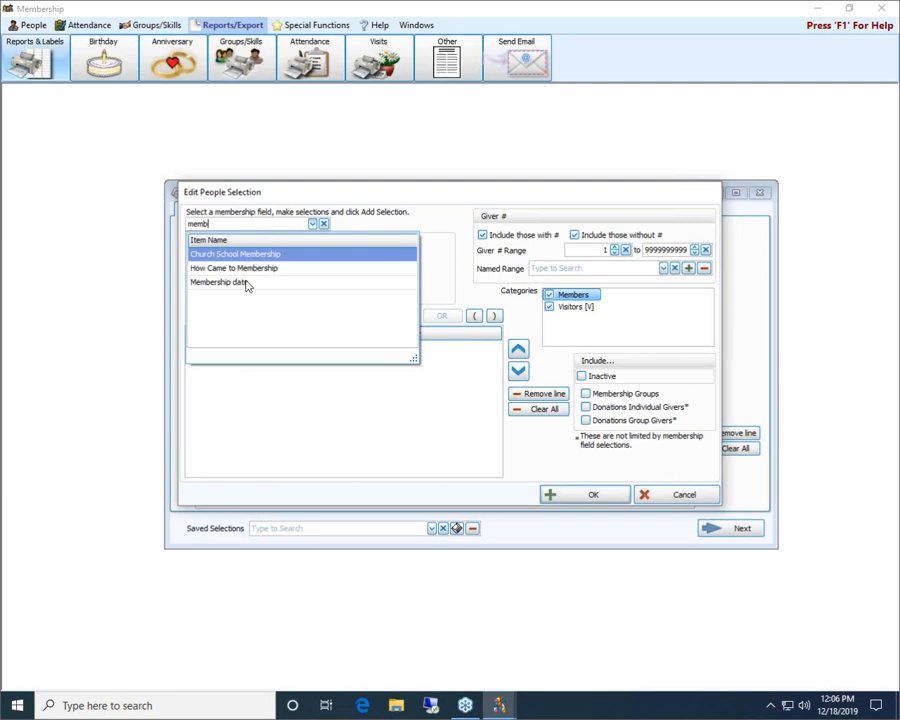
left_click(371, 222)
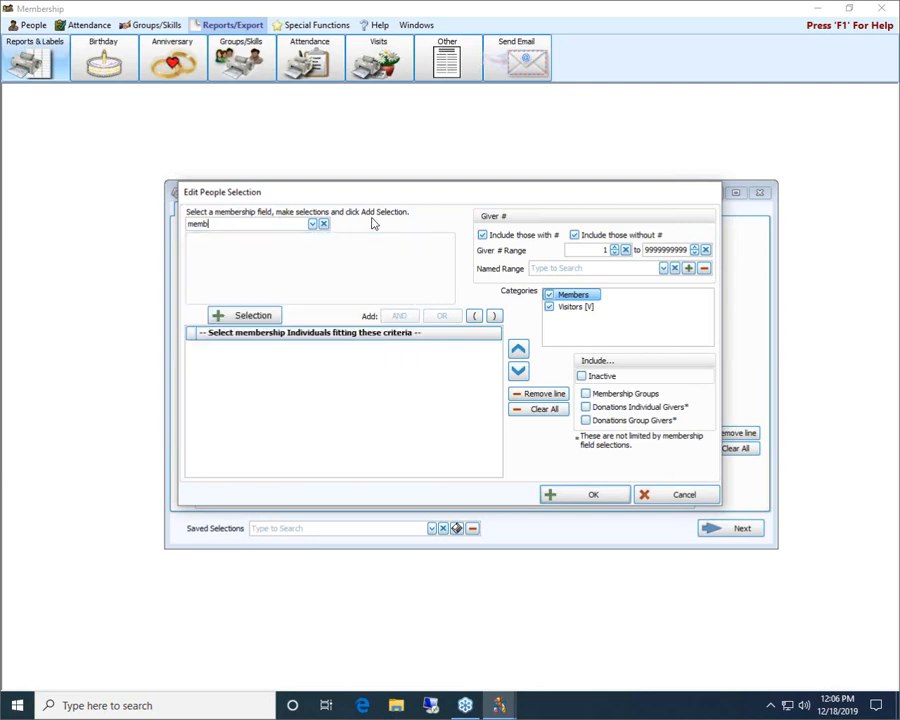
left_click(324, 225)
left_click(313, 224)
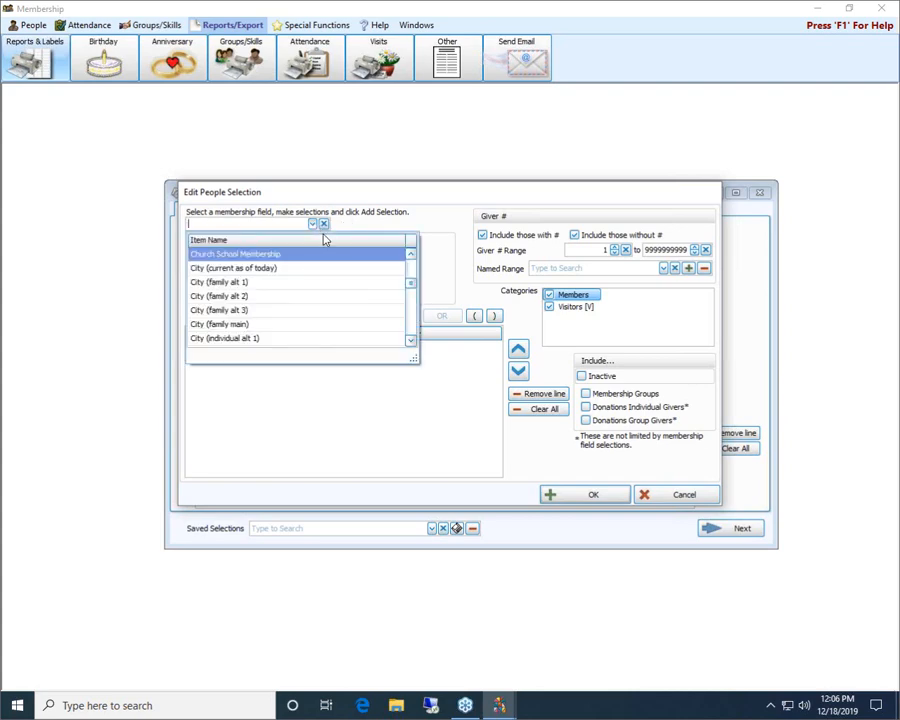
scroll(414, 299, "down", 10)
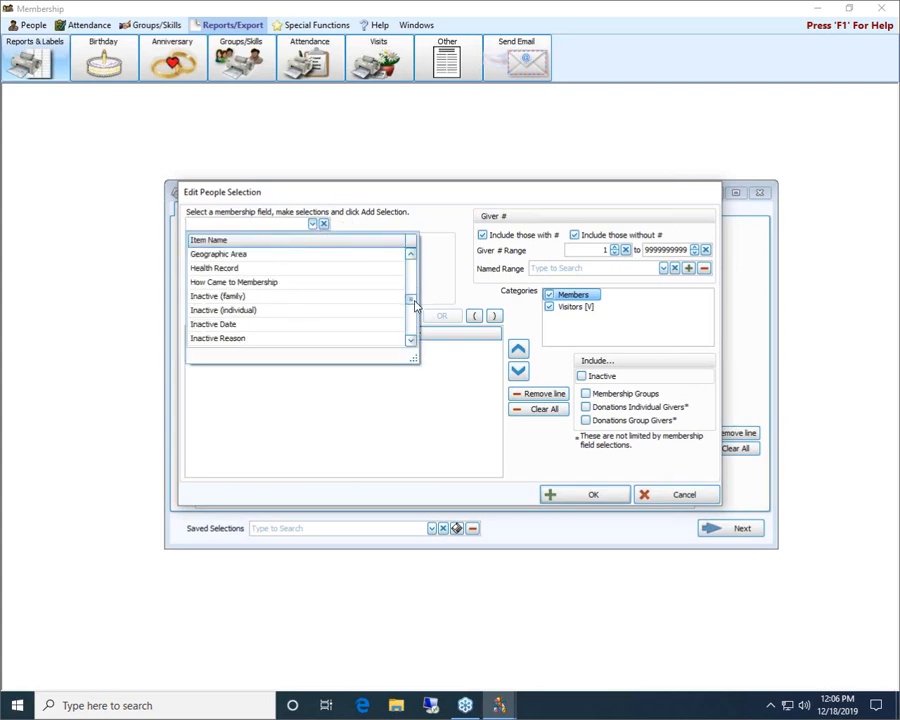
scroll(417, 310, "down", 3)
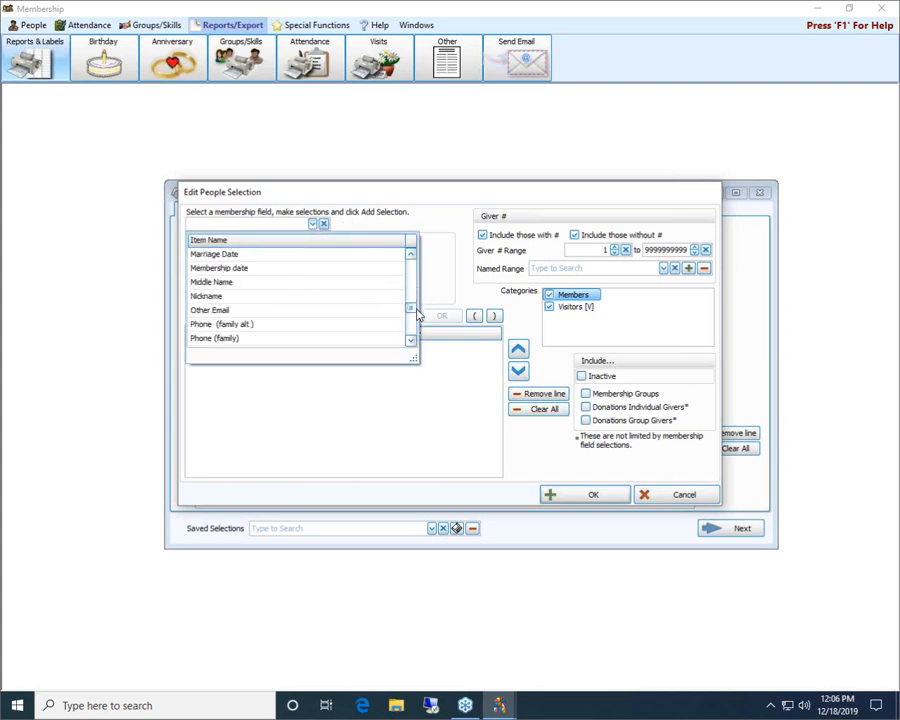
left_click(262, 268)
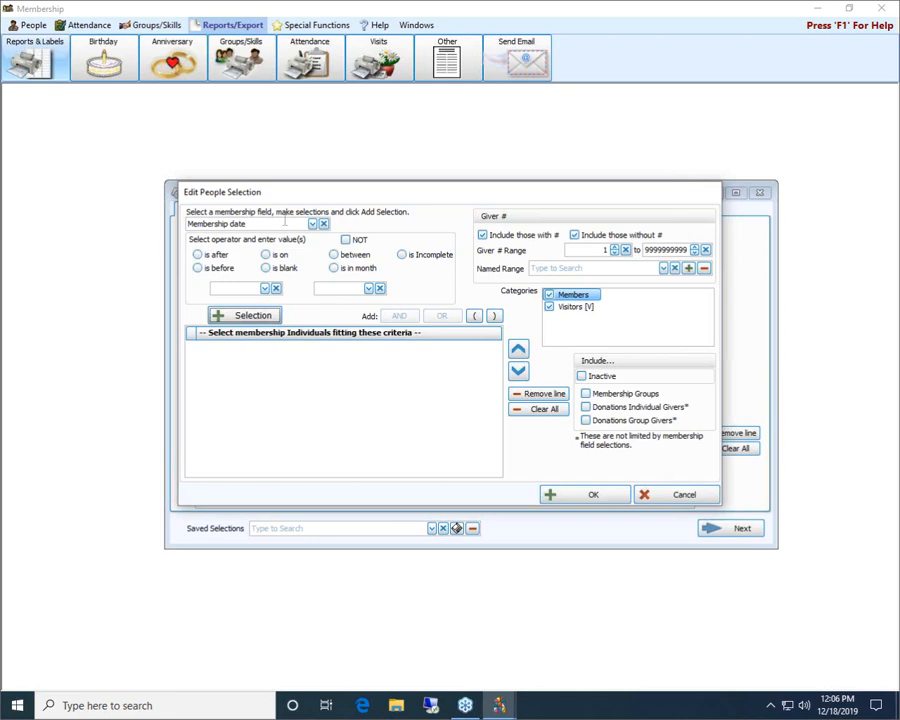
Set the membership date criterion to the between operator with a start date of 01/01/2019
left_click(334, 256)
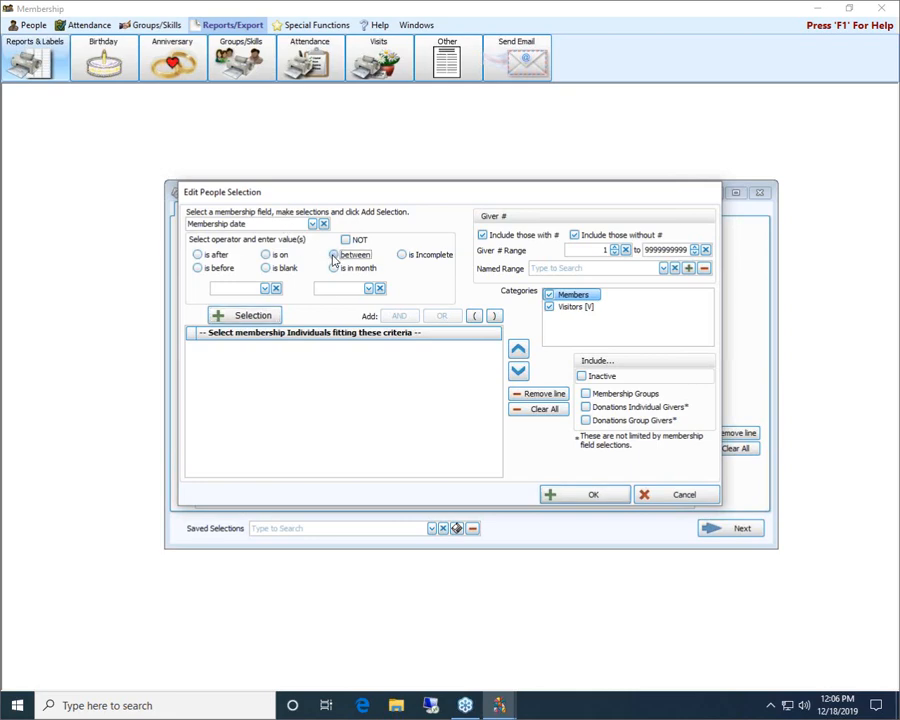
left_click(266, 289)
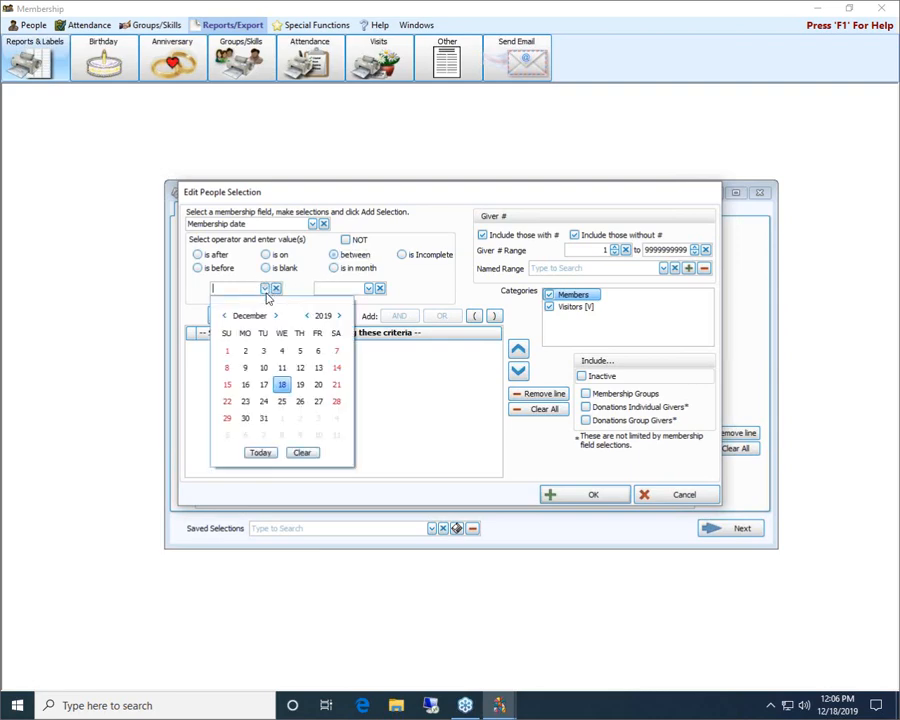
left_click(225, 315)
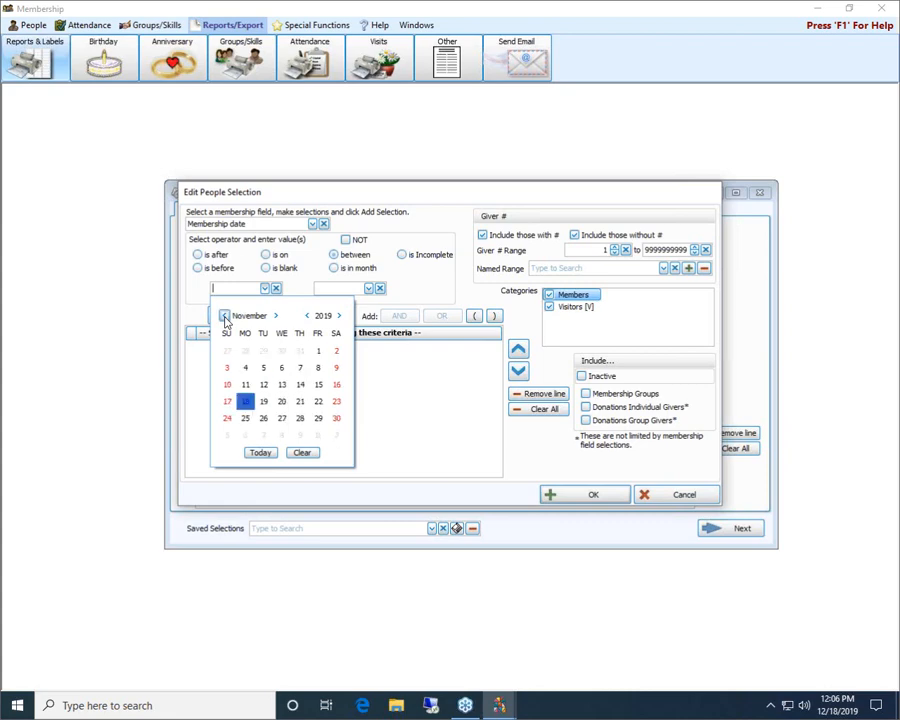
left_click(225, 315)
left_click(225, 315)
left_click(225, 315)
left_click(225, 315)
left_click(225, 315)
left_click(225, 315)
left_click(225, 315)
left_click(225, 315)
left_click(225, 315)
left_click(225, 315)
left_click(262, 353)
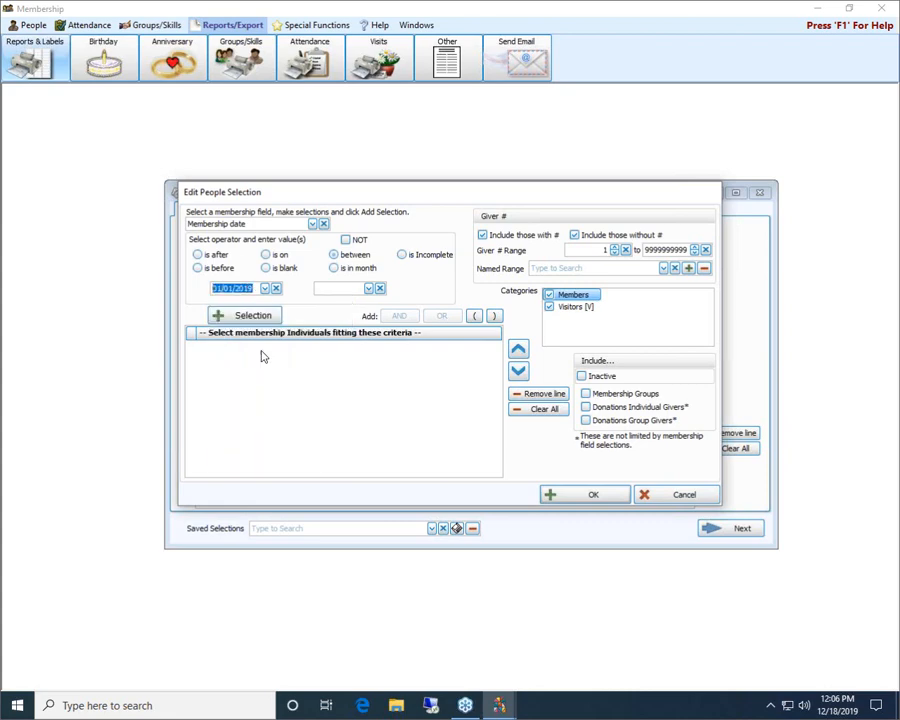
Set the criterion's end date to 12/31/2019 and add it to the people selection list
left_click(368, 288)
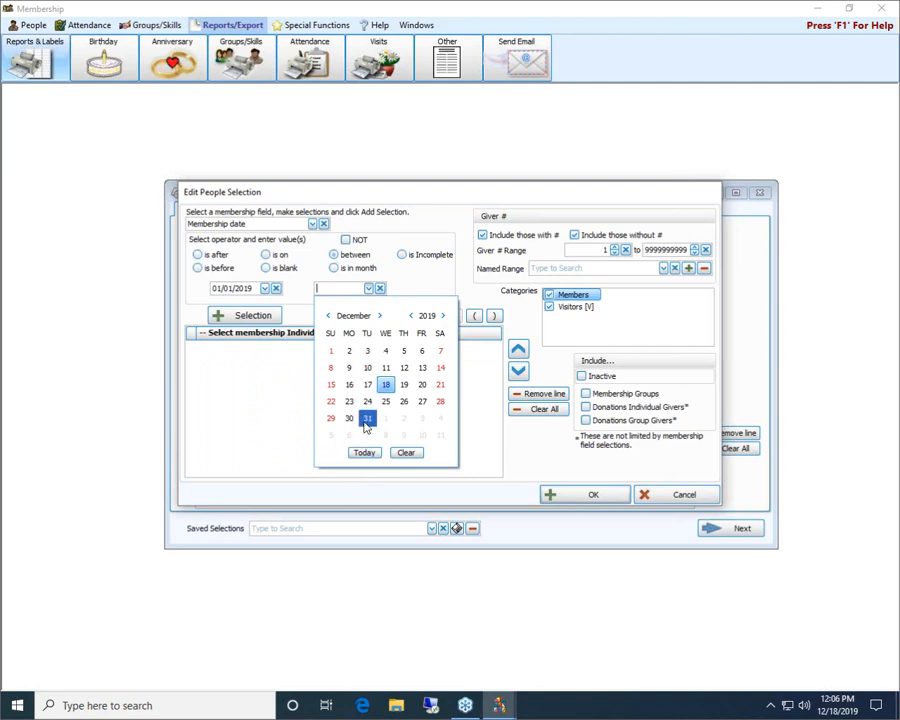
left_click(367, 418)
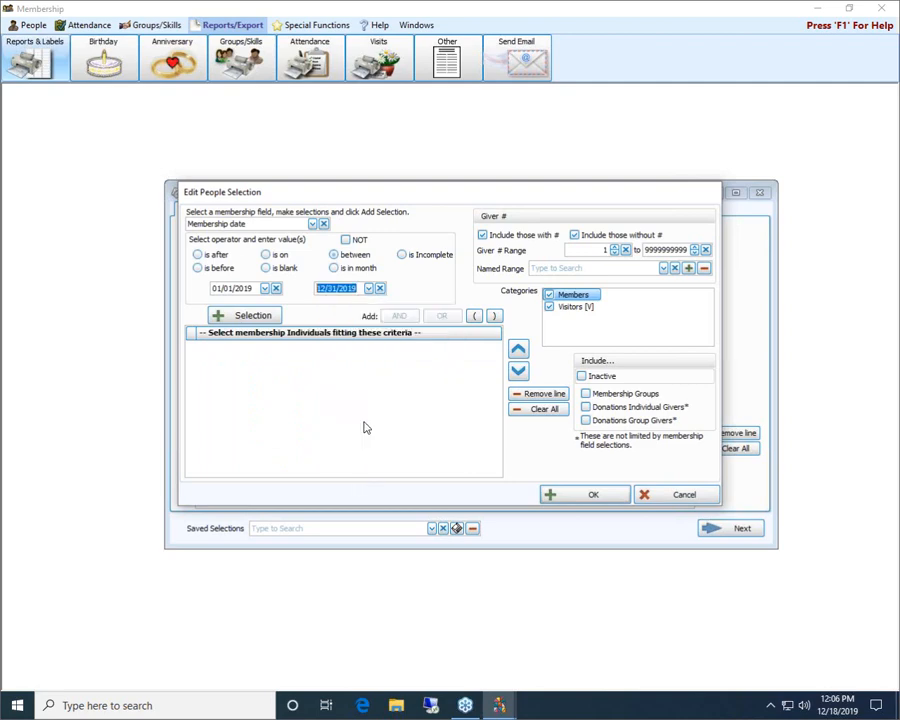
left_click(238, 315)
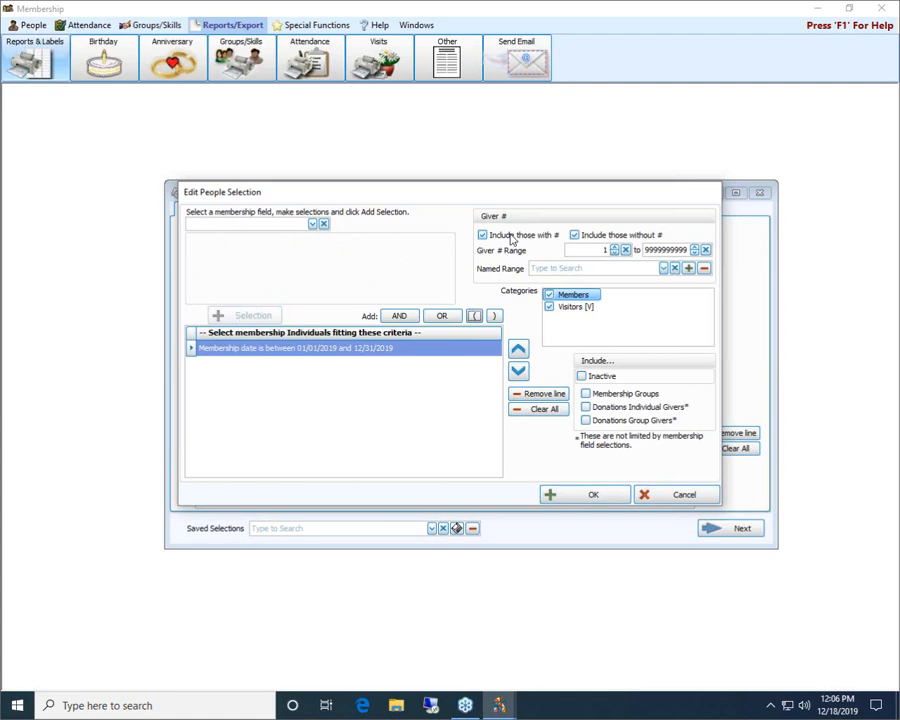
Exclude the Visitors category, include inactive people, and accept the people selection
left_click(594, 248)
left_click(550, 308)
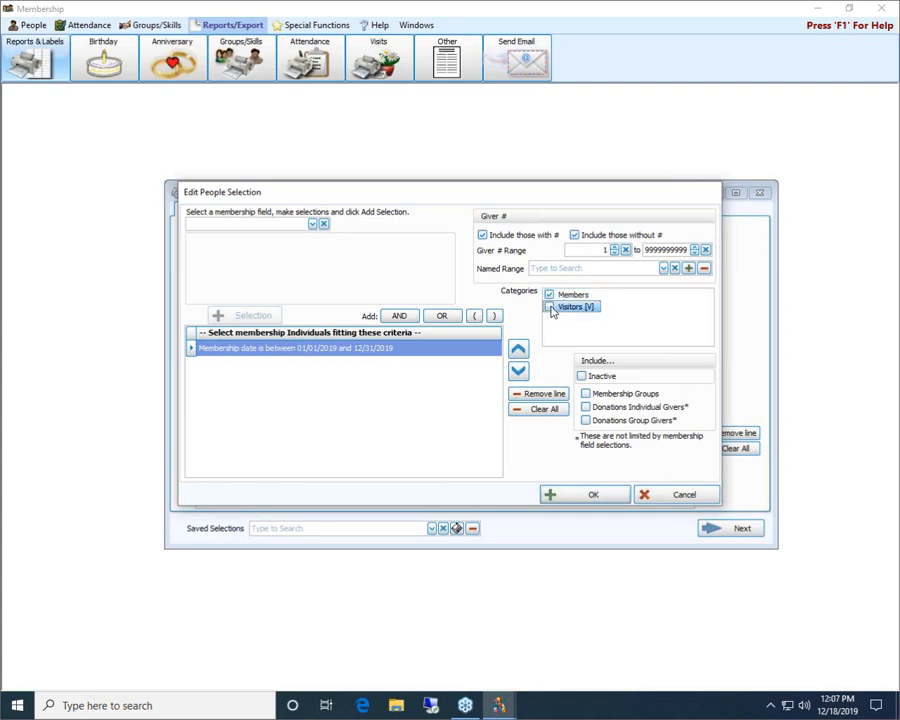
left_click(582, 377)
left_click(581, 377)
left_click(594, 495)
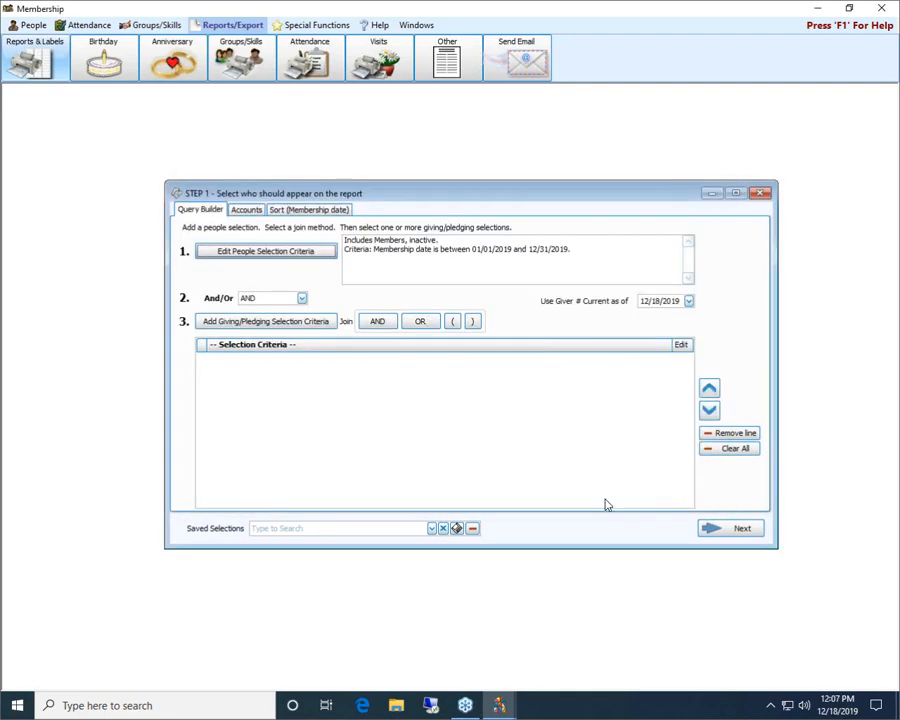
Review the giving accounts, choose Membership date as the first sort field, and continue to the report layout step
left_click(248, 211)
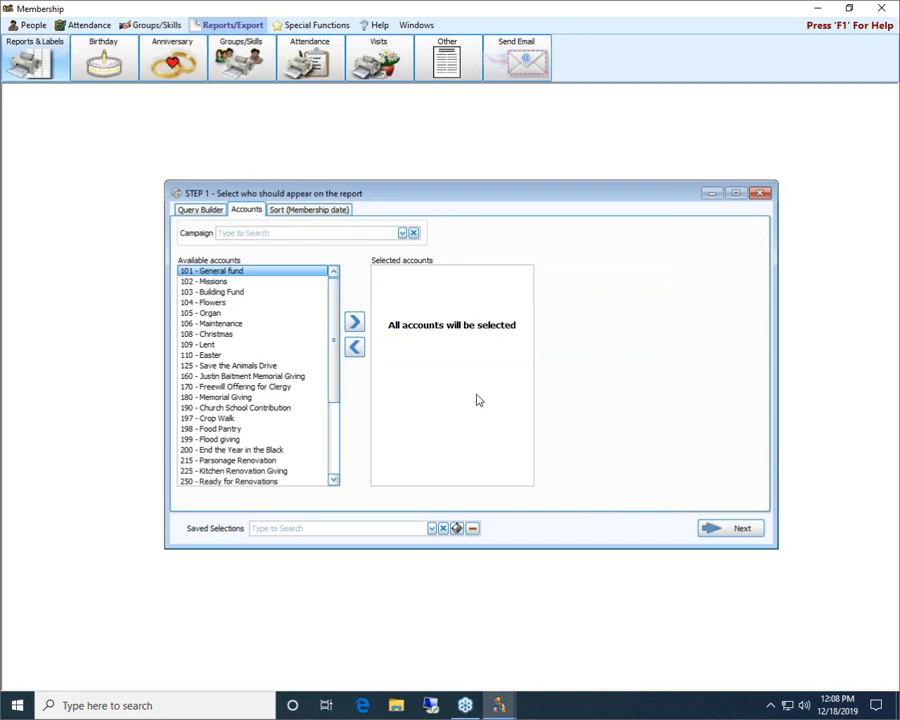
left_click(292, 212)
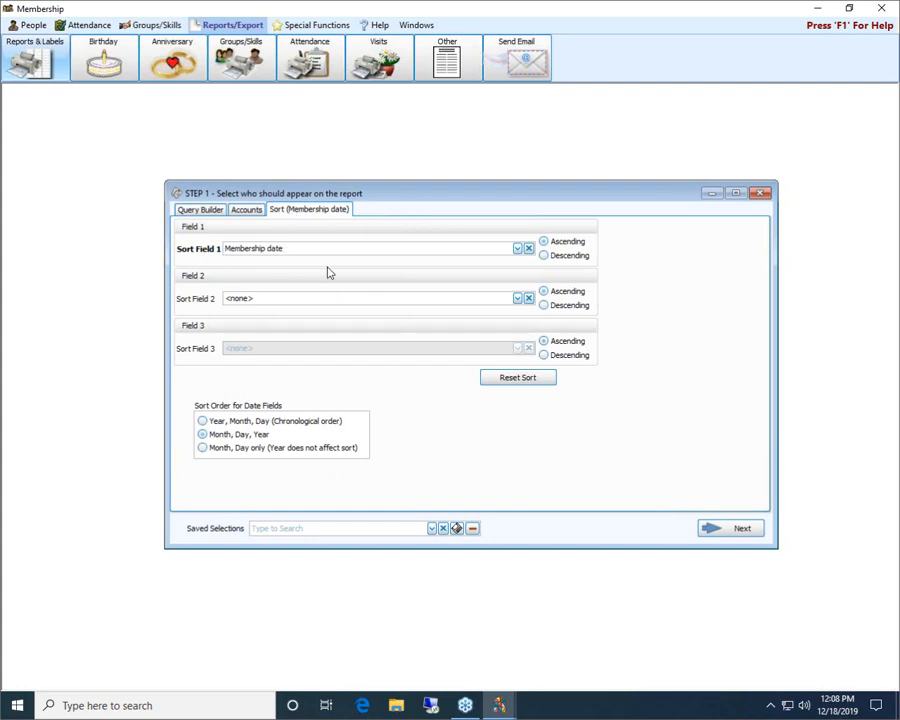
left_click(517, 248)
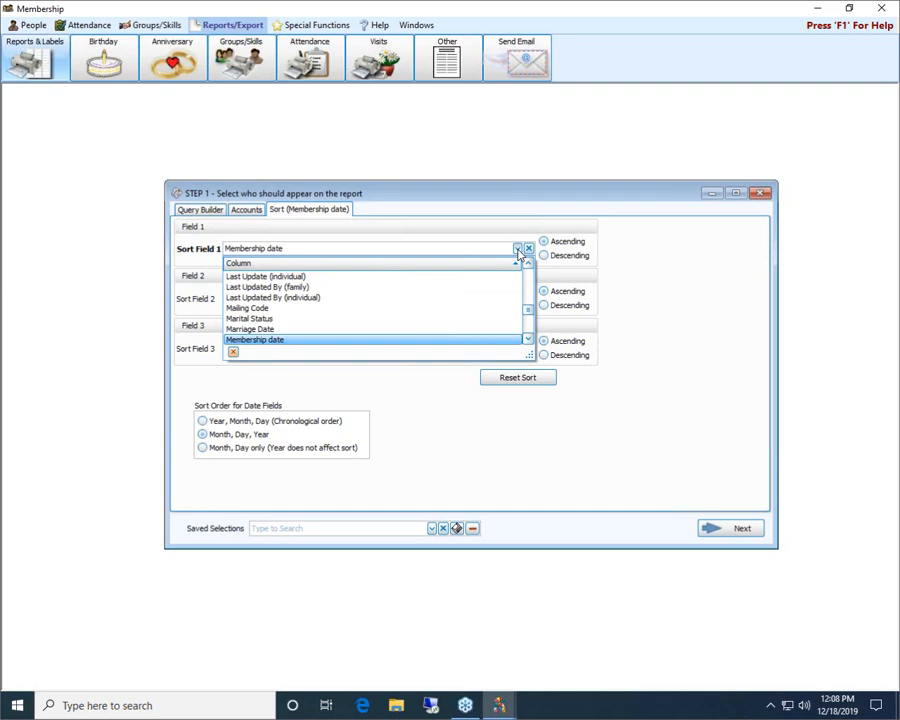
left_click(278, 341)
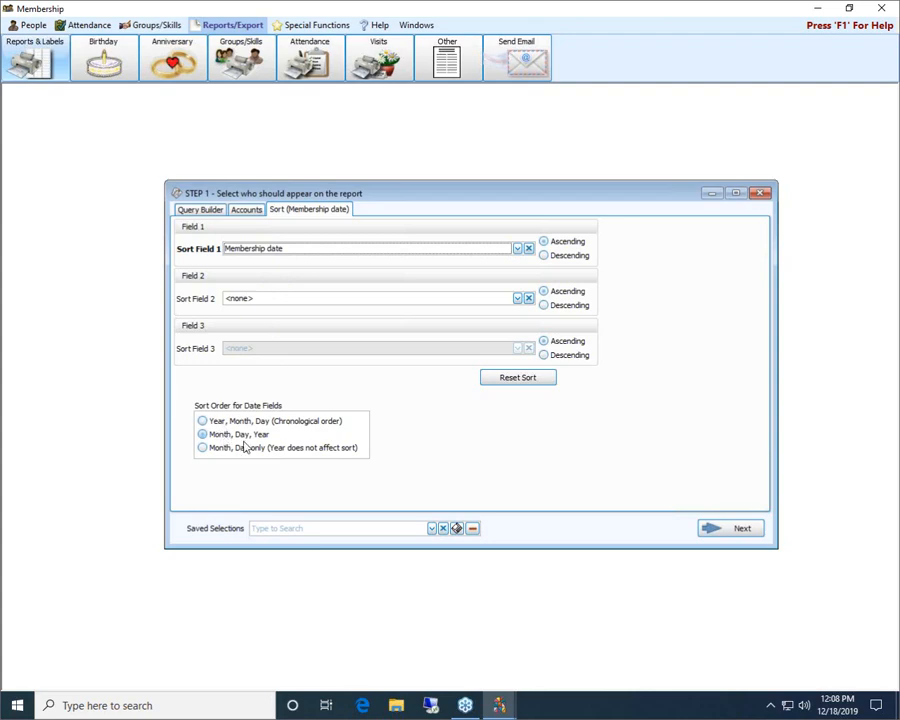
left_click(742, 529)
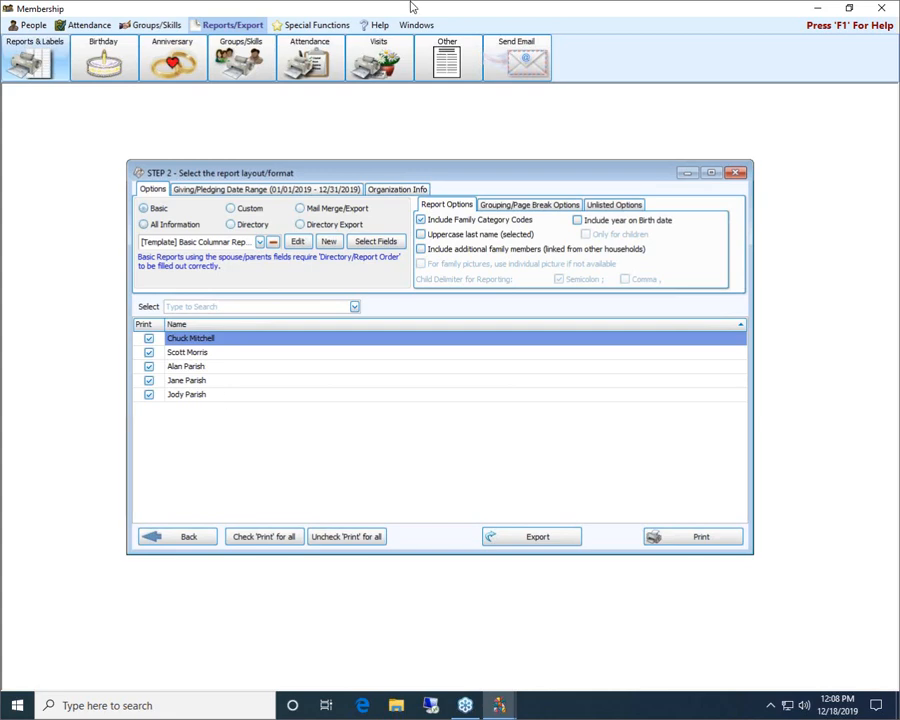
Create a new basic report layout named "name and memb date"
left_click(261, 243)
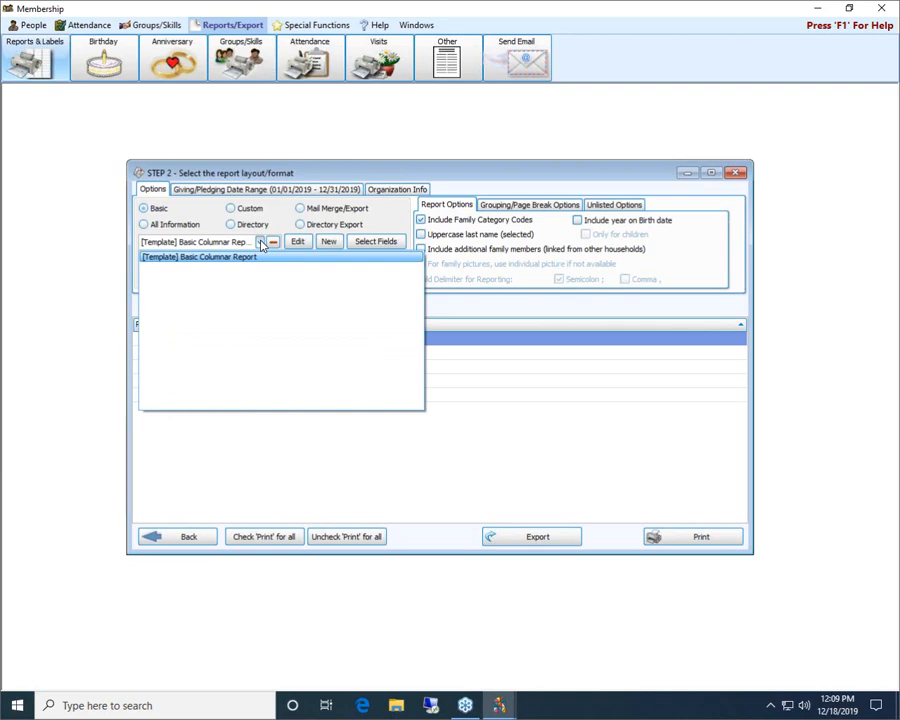
left_click(328, 243)
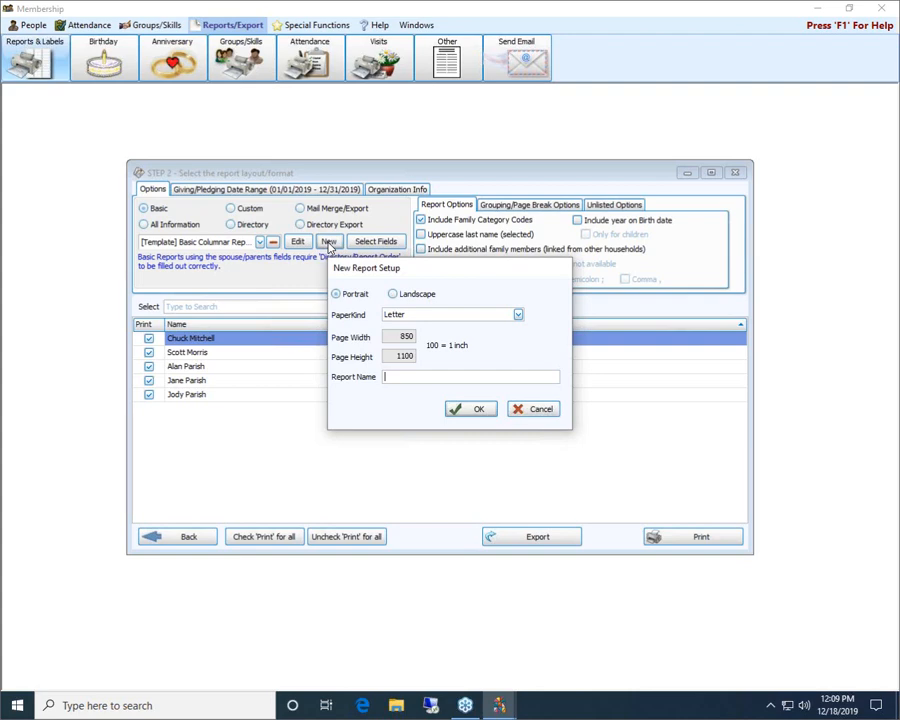
type("name and memb date")
left_click(469, 410)
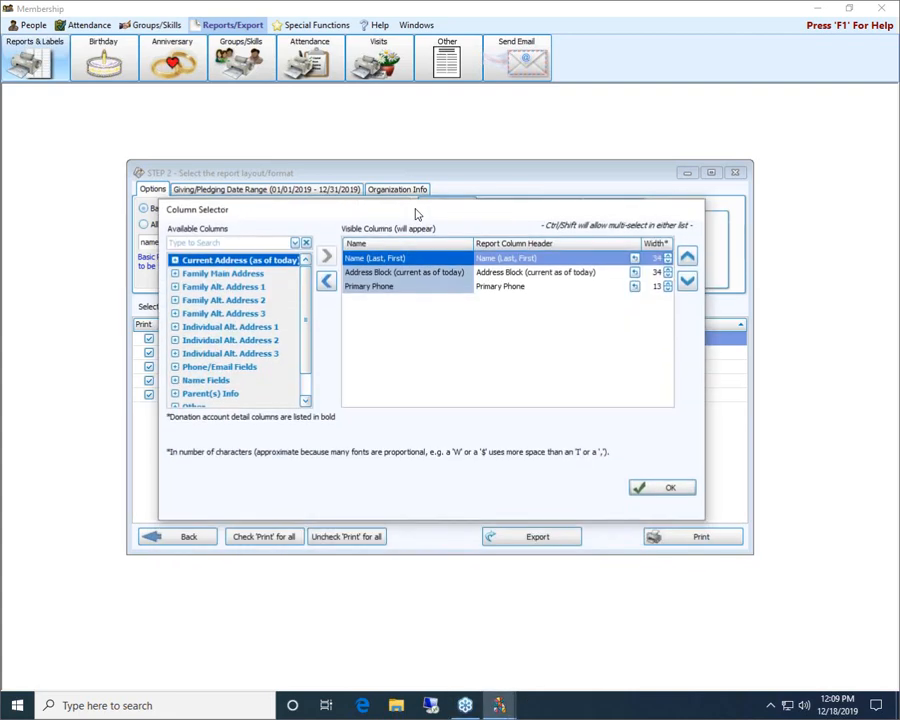
Remove the Address Block and Primary Phone columns from the report's visible columns
left_click(377, 273)
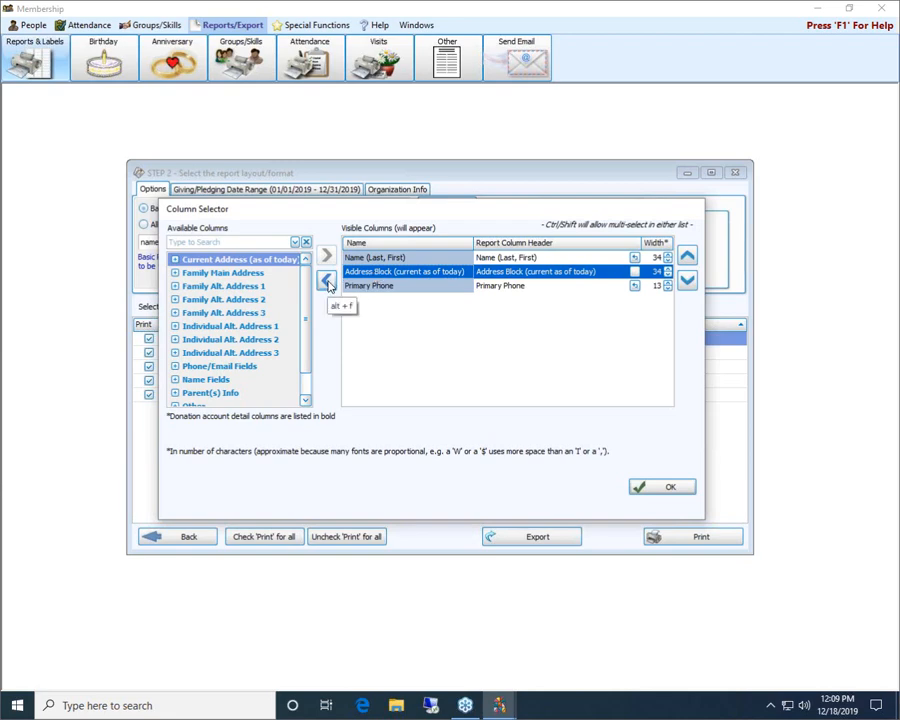
left_click(329, 282)
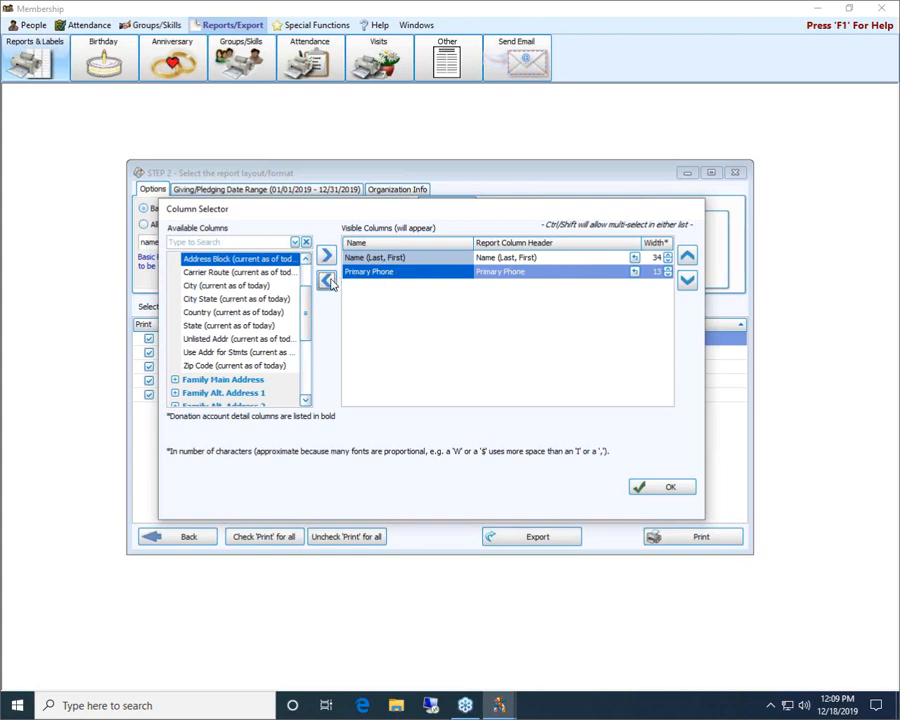
left_click(329, 282)
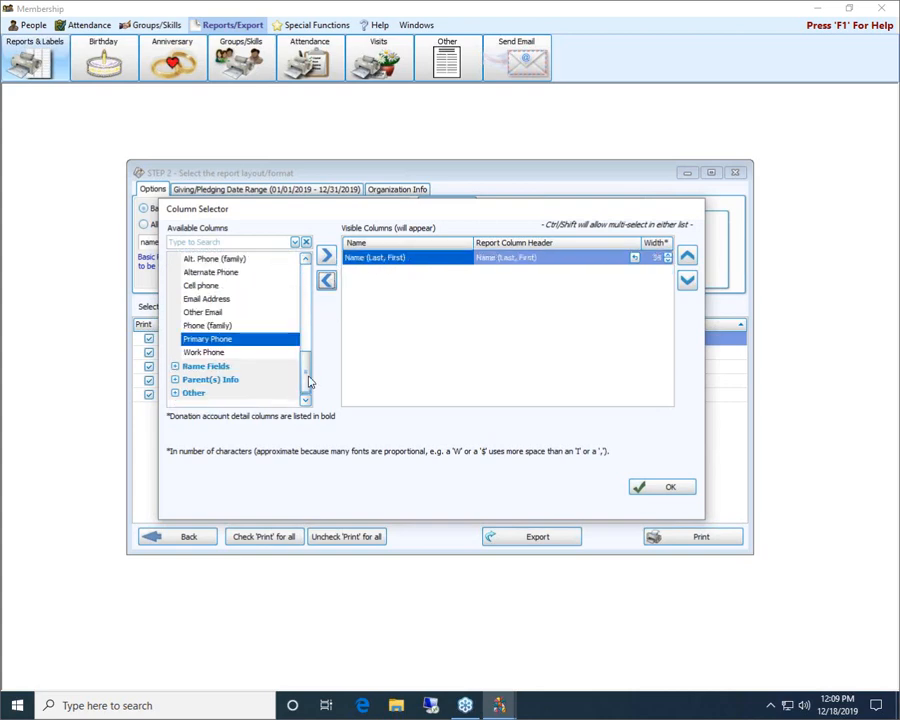
Find the Membership date column by searching for "memb", add it to the visible columns, and accept the column selection
scroll(220, 300, "up", 10)
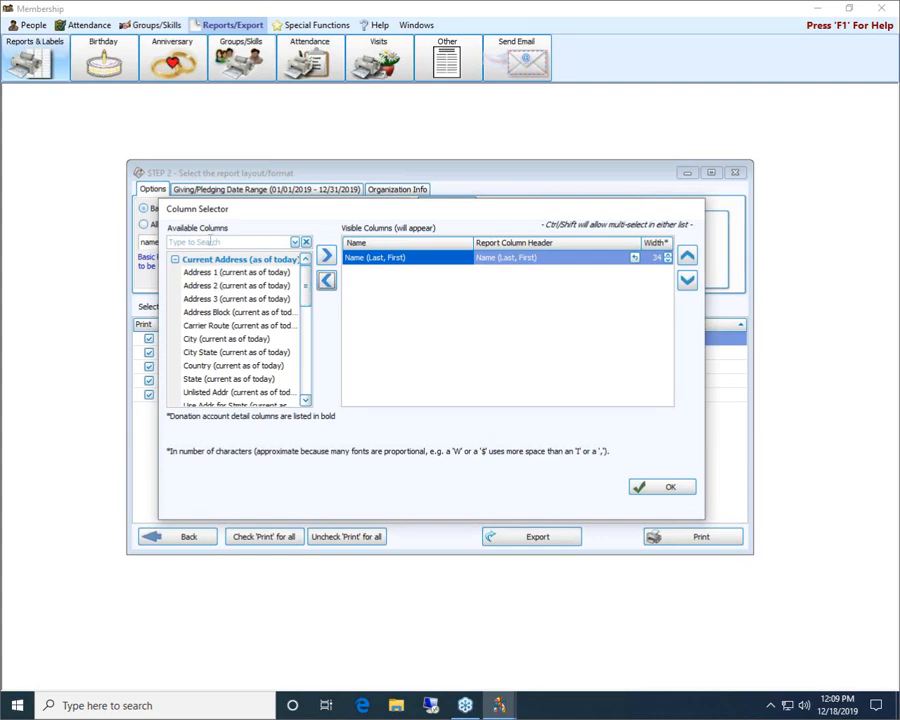
left_click(210, 242)
type("m")
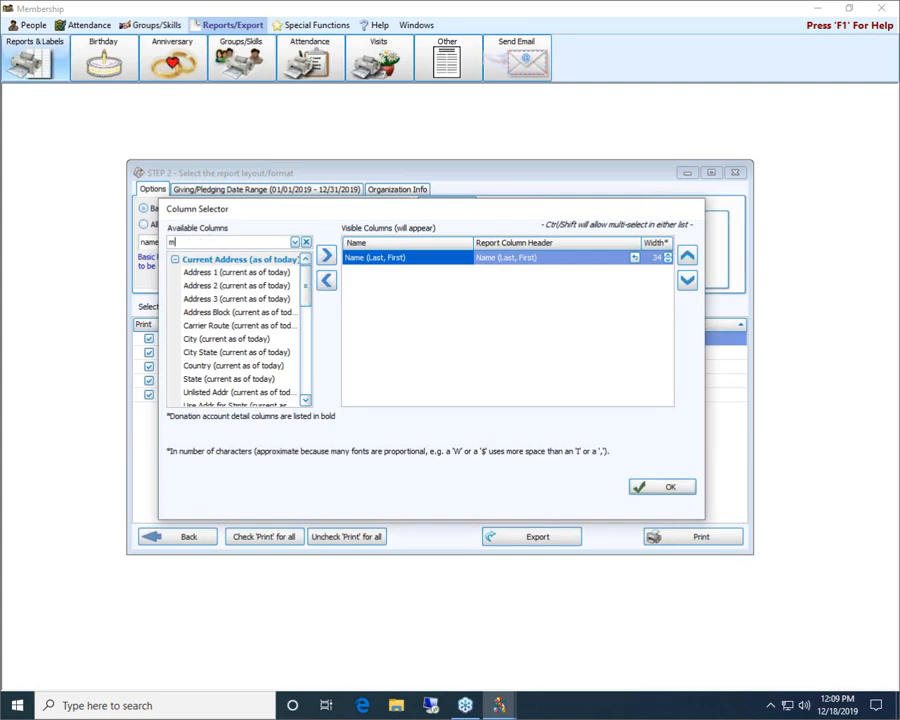
type("emb")
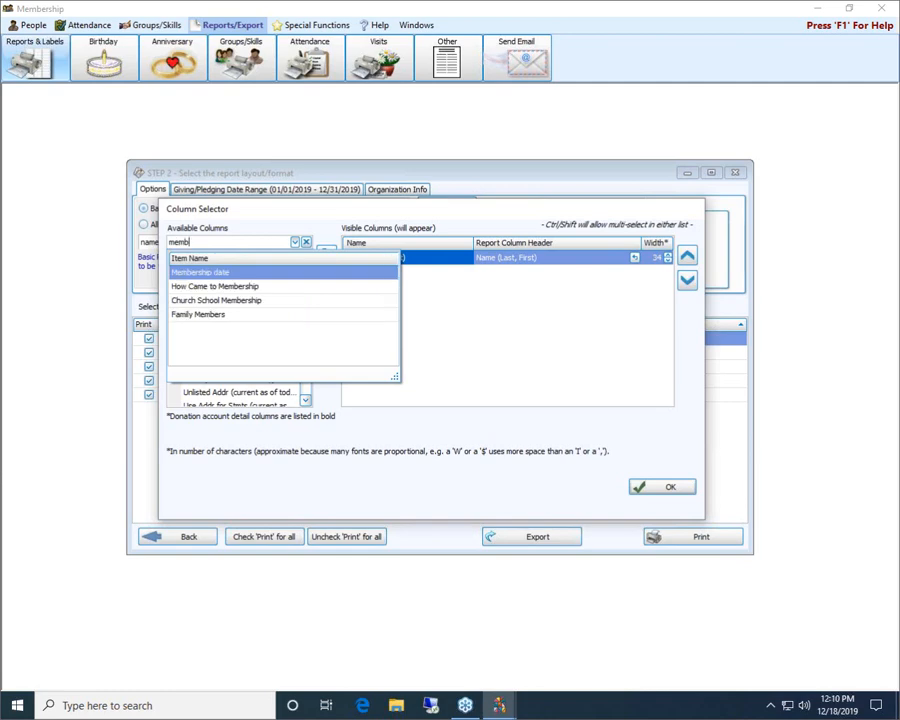
left_click(221, 276)
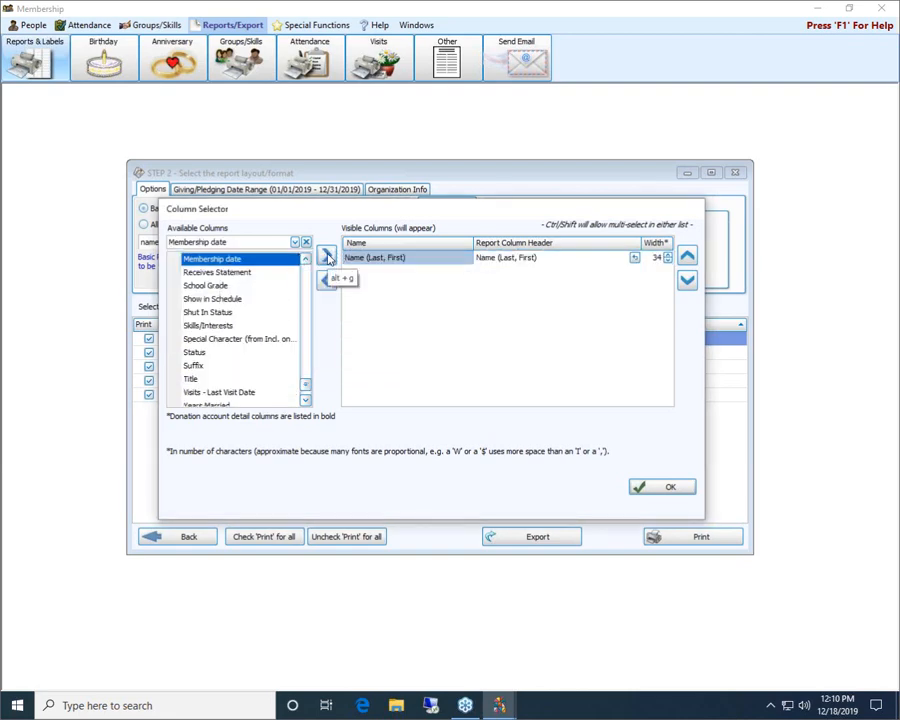
left_click(327, 257)
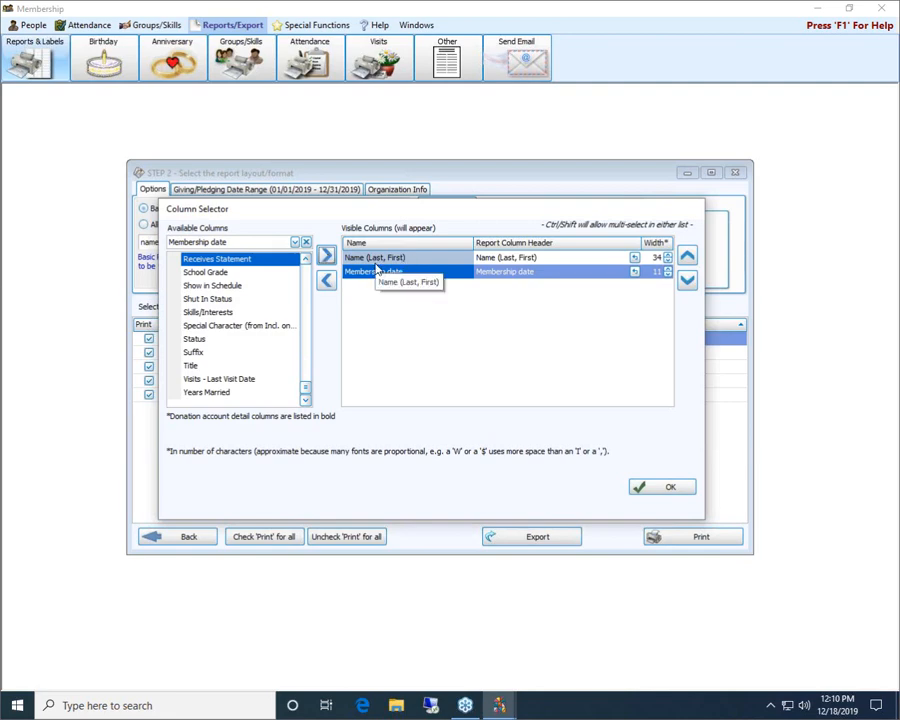
left_click(670, 487)
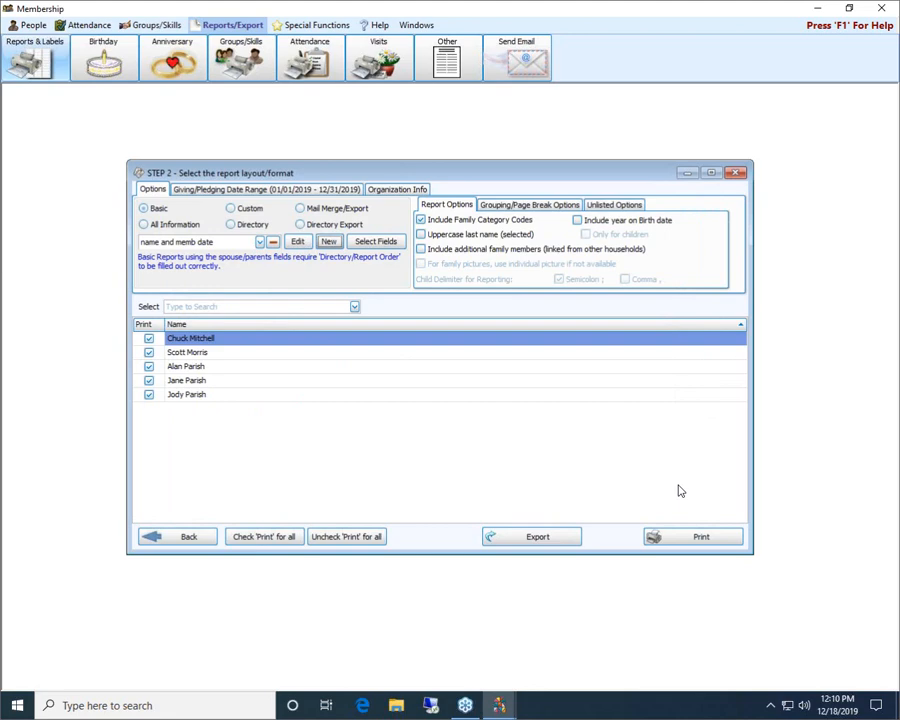
Preview the report enlarged to 130%, examine the listed people and membership dates, and close the preview
left_click(698, 541)
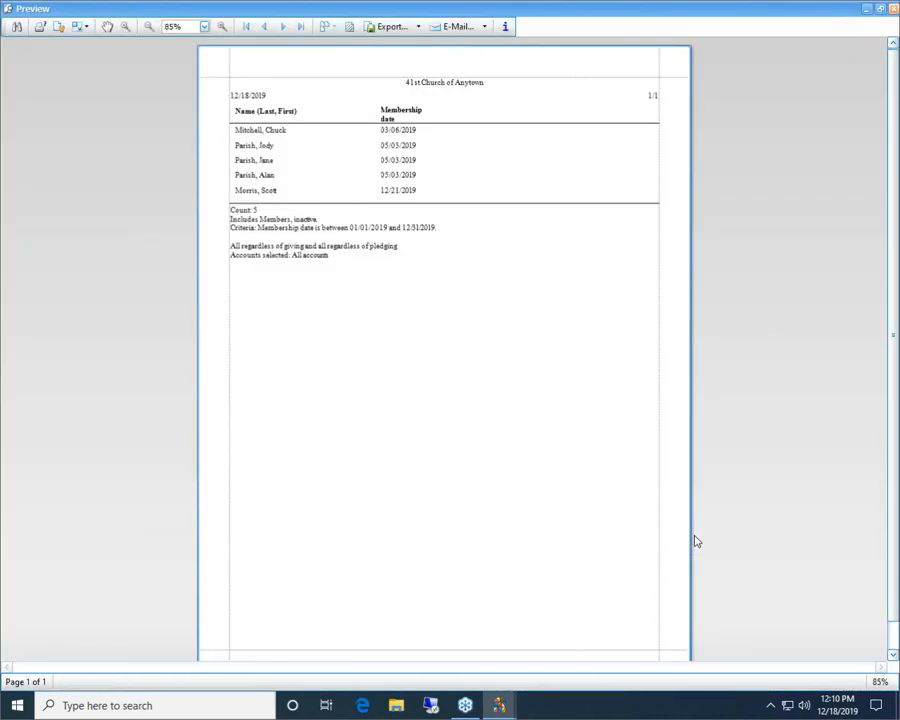
left_click(224, 28)
left_click(224, 28)
left_click(224, 28)
left_click(224, 28)
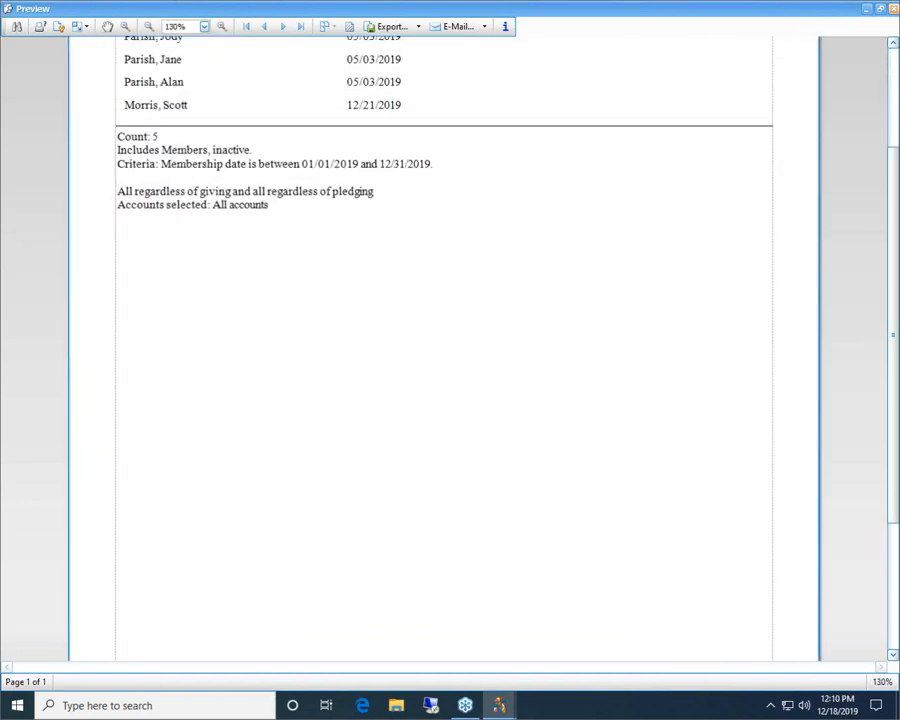
left_click_drag(892, 161, 886, 67)
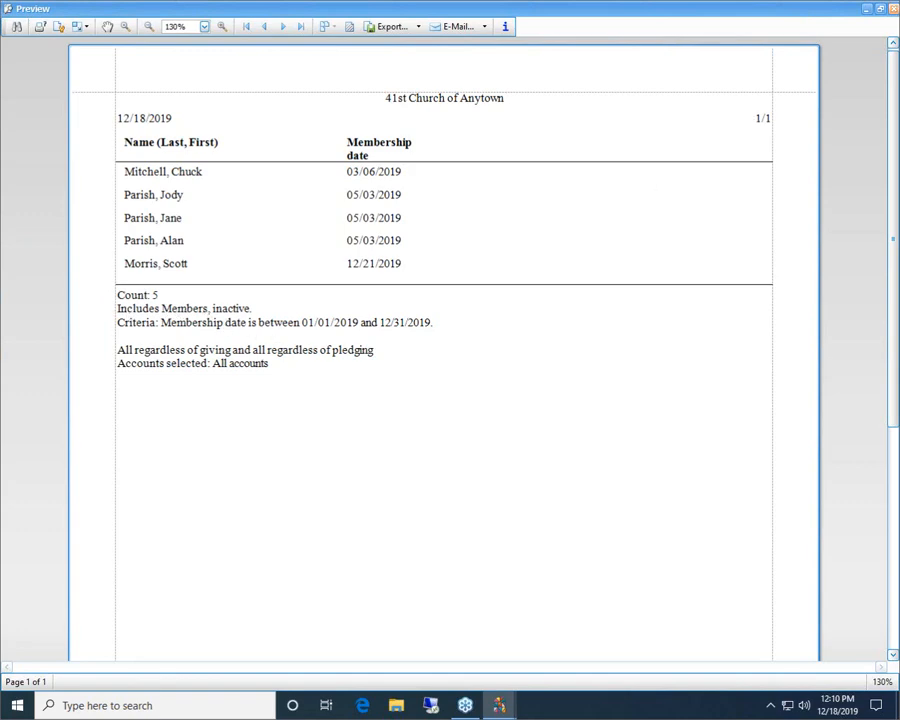
left_click(894, 9)
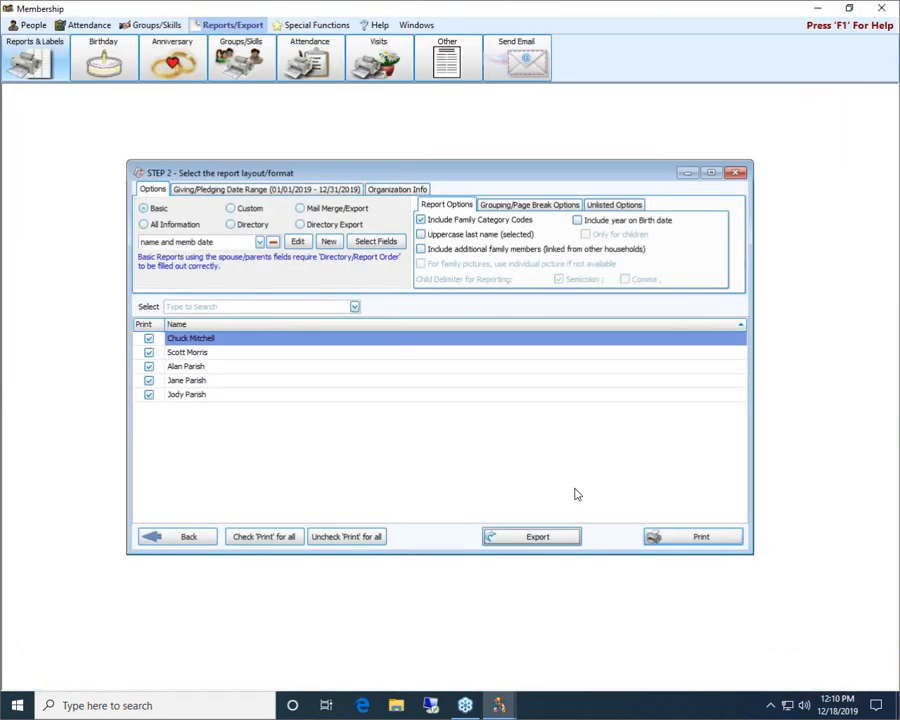
Preview the report again to read its report information, and close the preview and the report setup
left_click(717, 542)
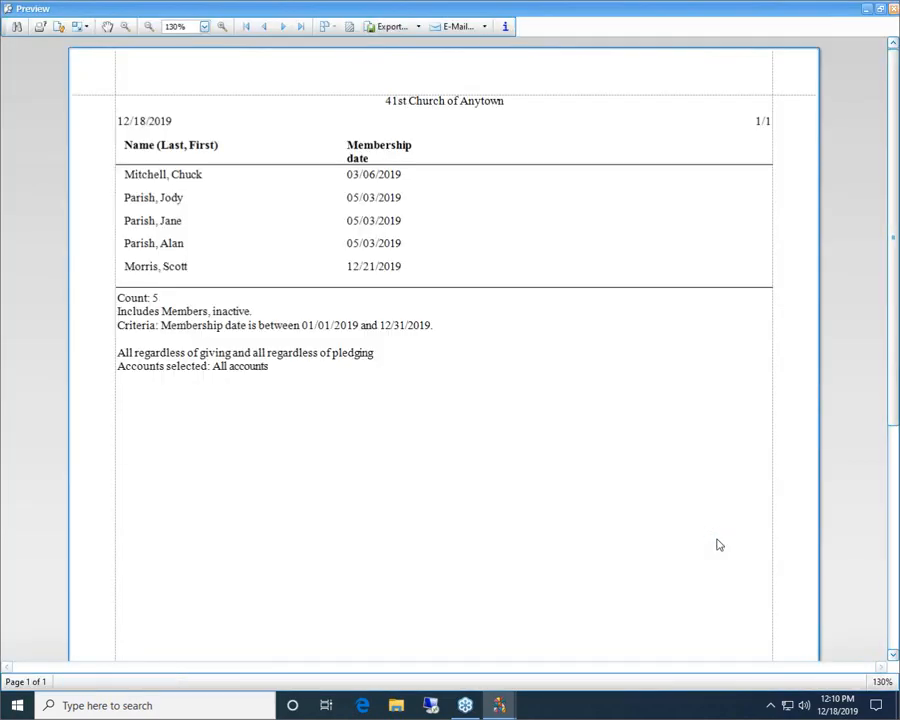
left_click(504, 28)
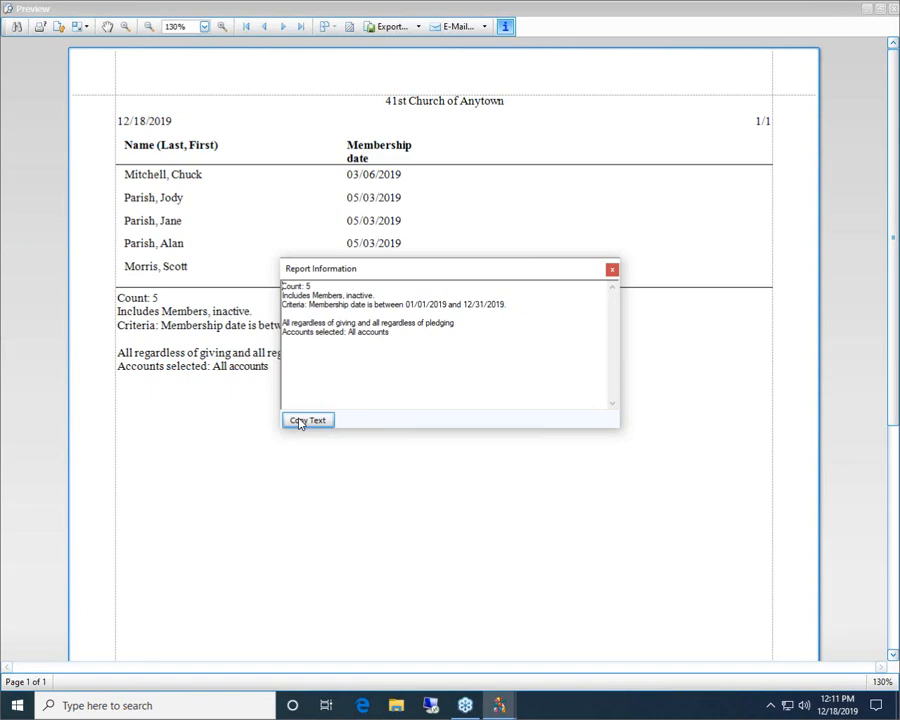
left_click(613, 270)
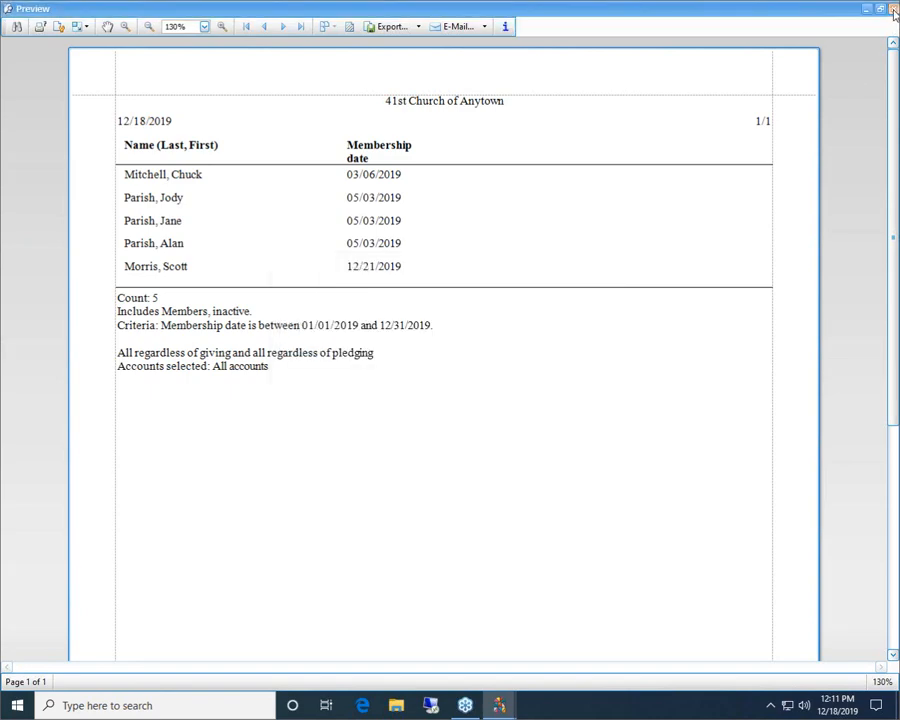
left_click(893, 9)
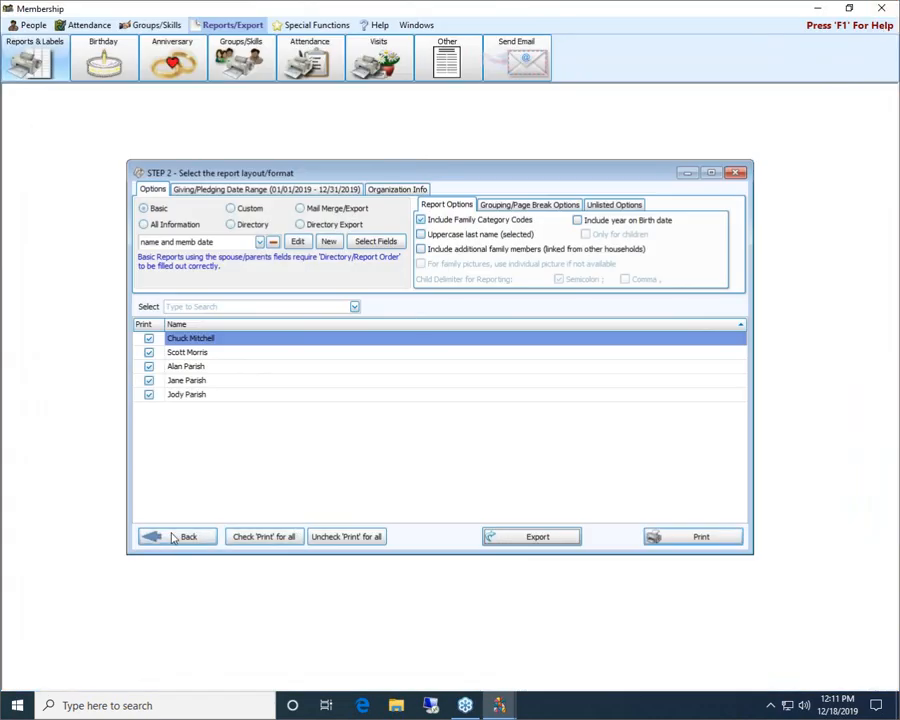
left_click(738, 174)
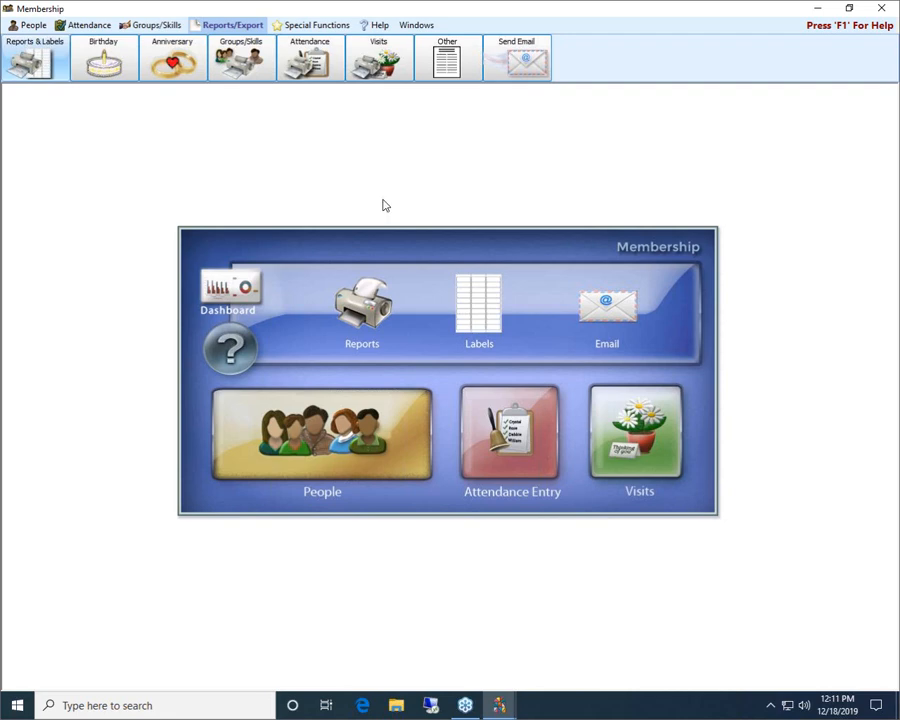
Start a new report's people selection and add the criterion that Inactive (individual) is Yes
left_click(358, 316)
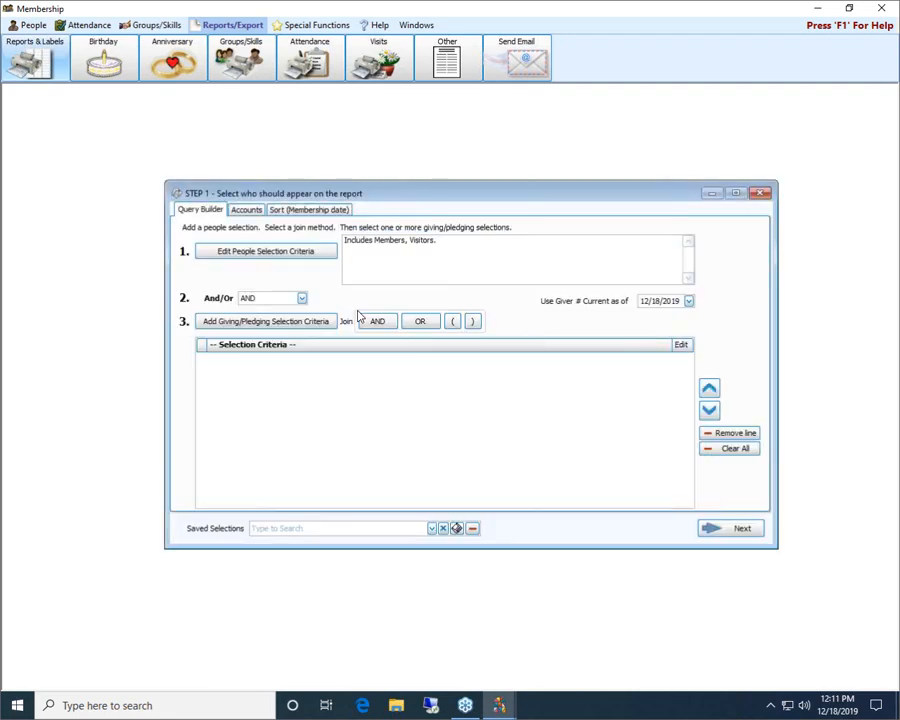
left_click(292, 253)
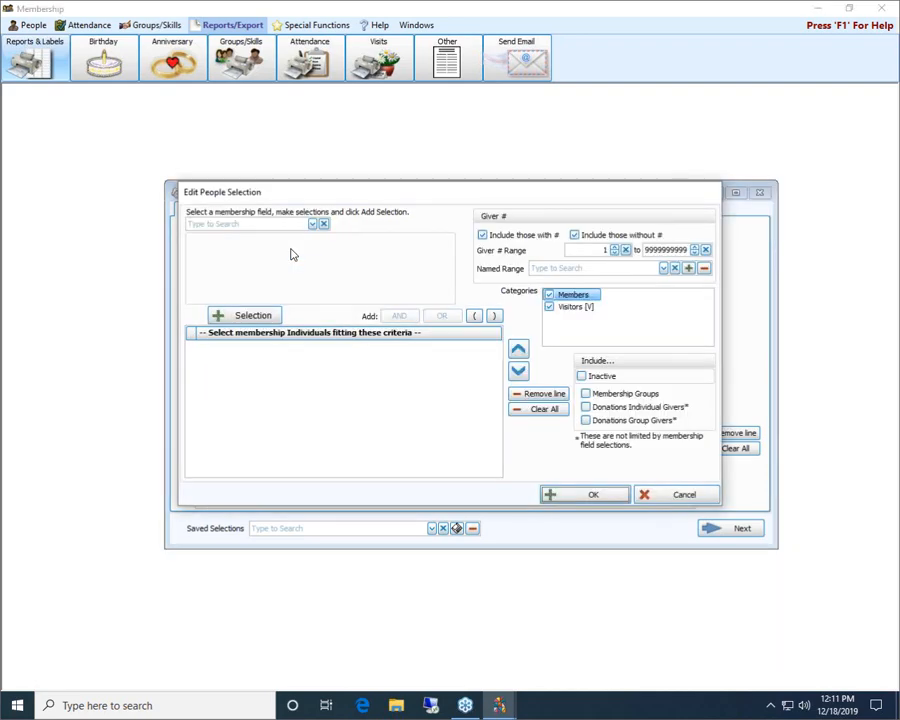
left_click(294, 224)
type("ina")
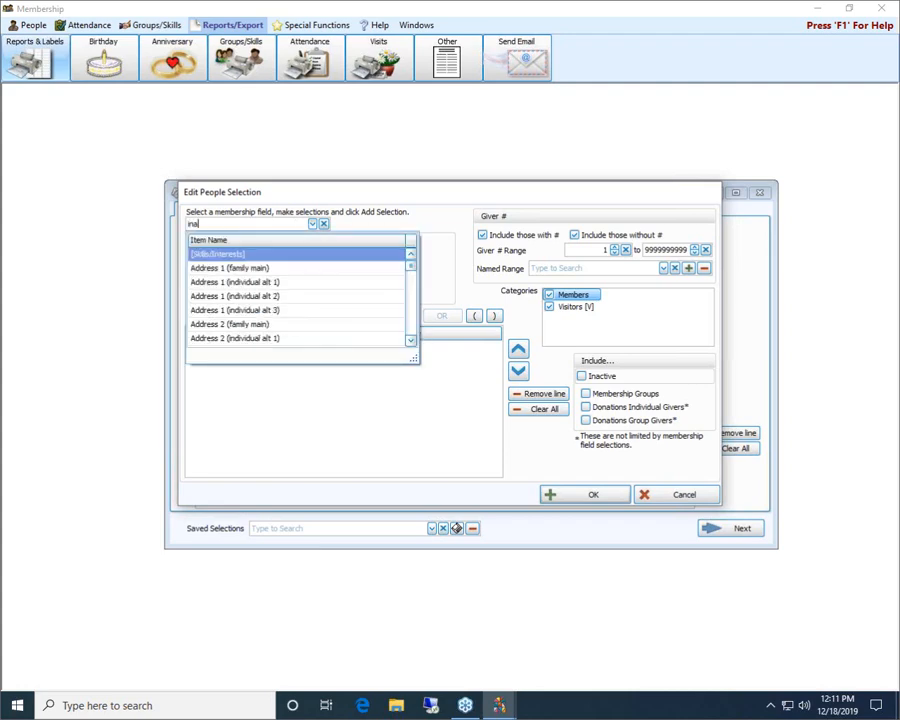
type("ctive")
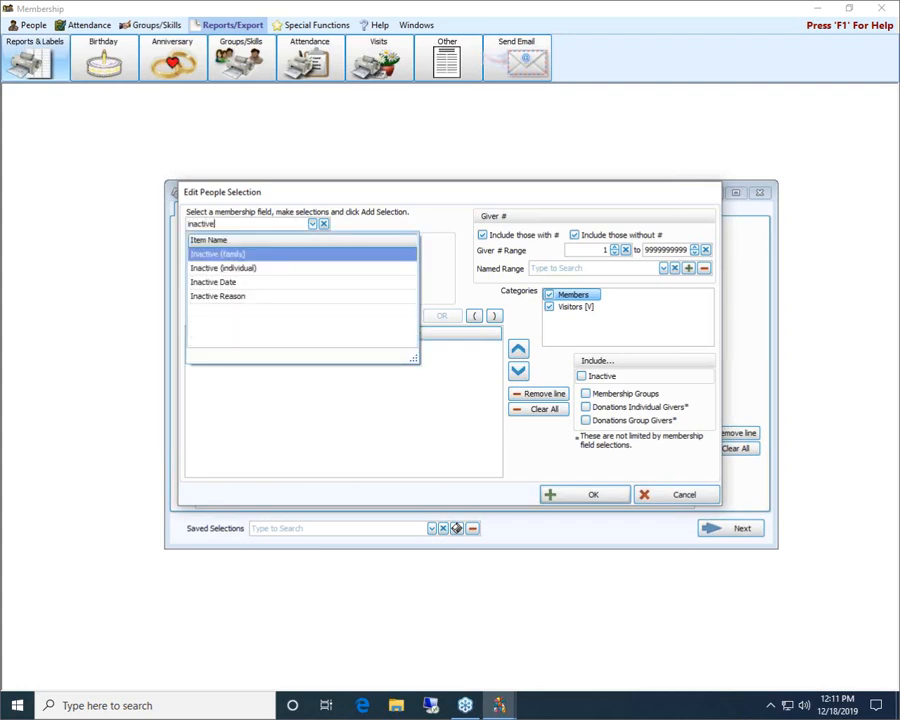
left_click(273, 272)
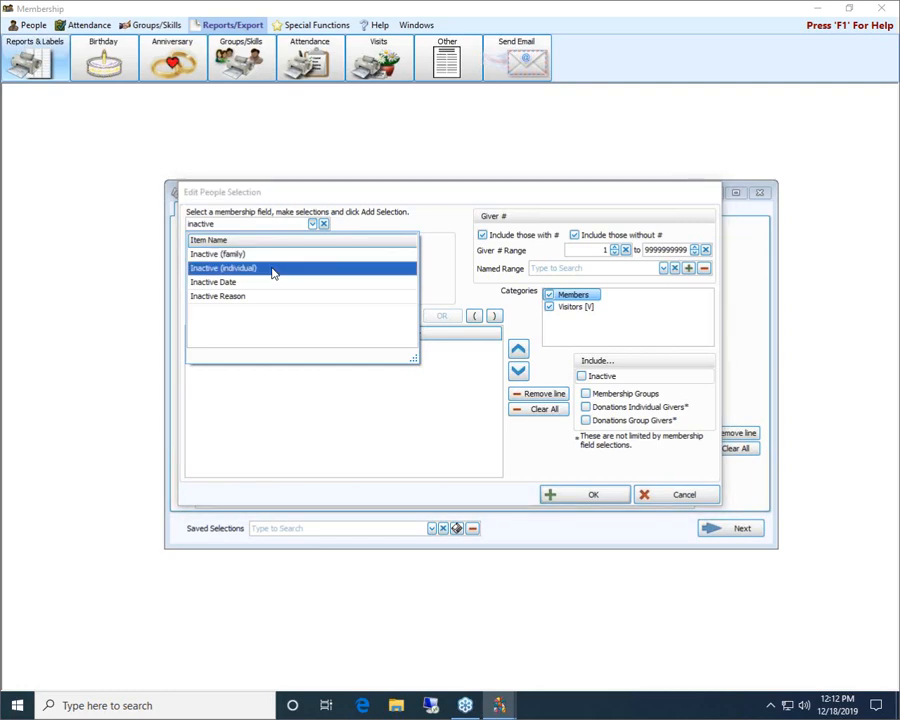
left_click(273, 272)
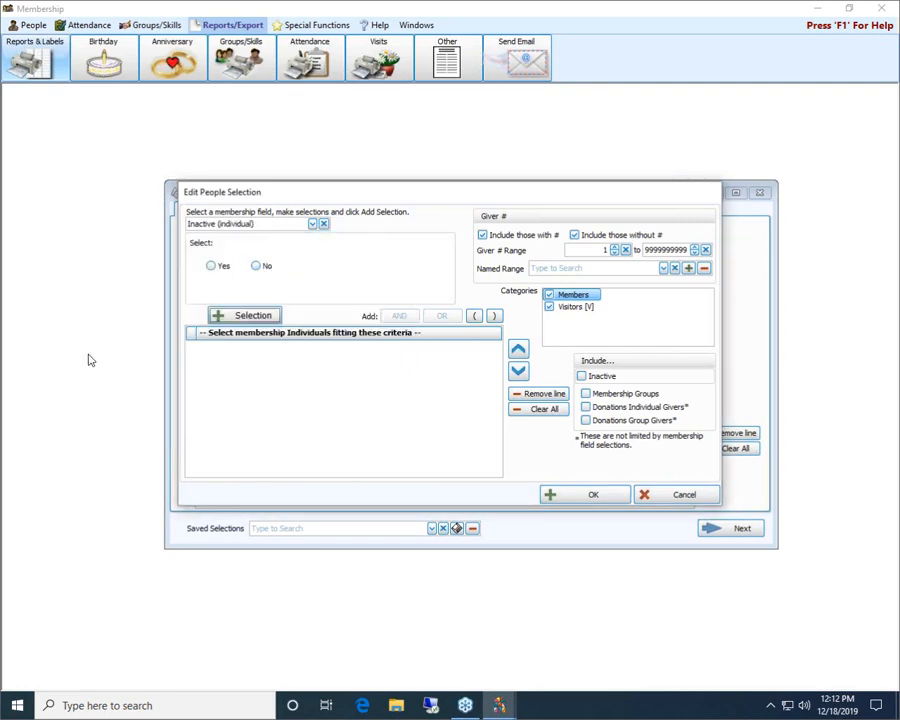
left_click(211, 266)
left_click(242, 315)
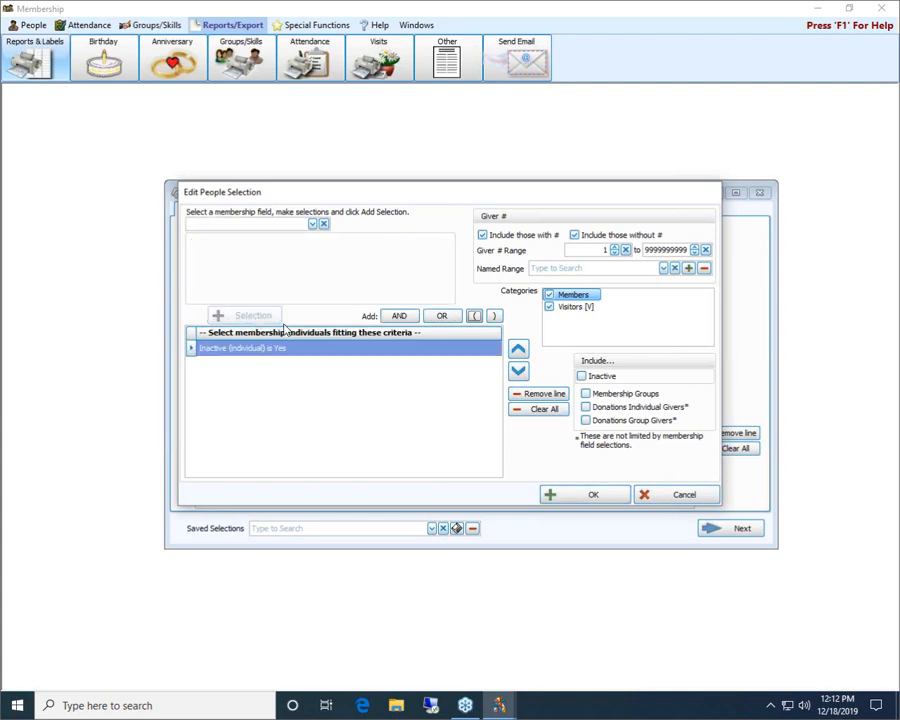
Join a second criterion with AND, using the Inactive Date field with the between operator and a start date of 01/01/2019
left_click(411, 319)
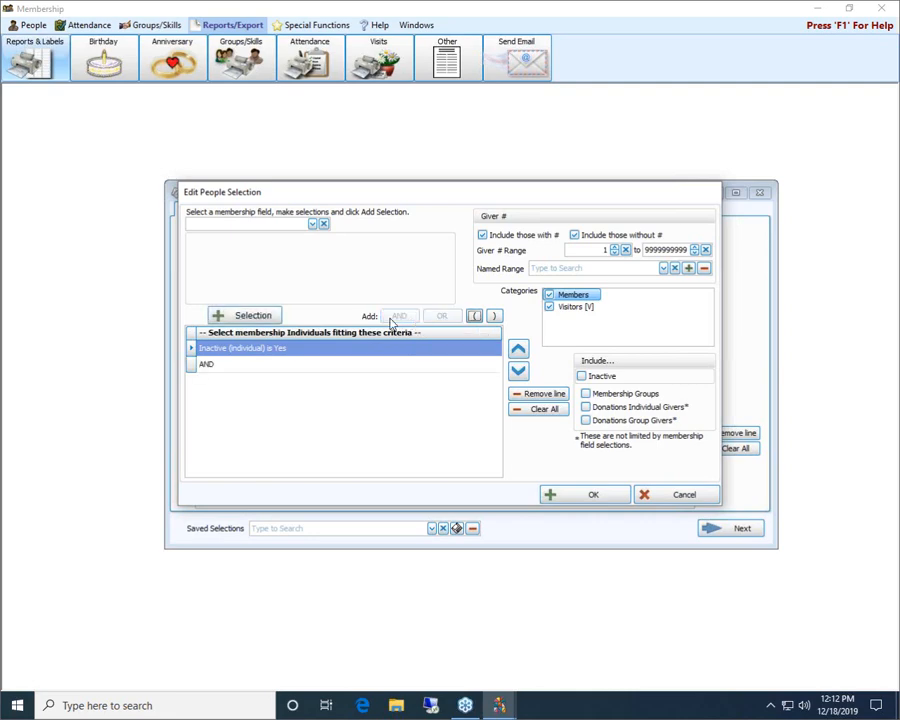
left_click(312, 224)
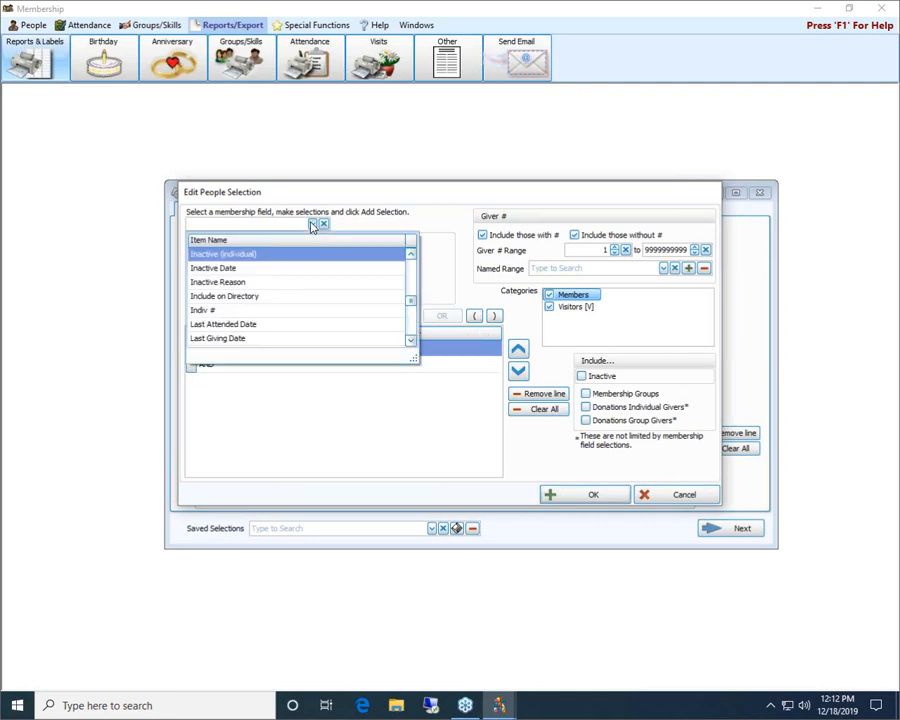
type("inacti")
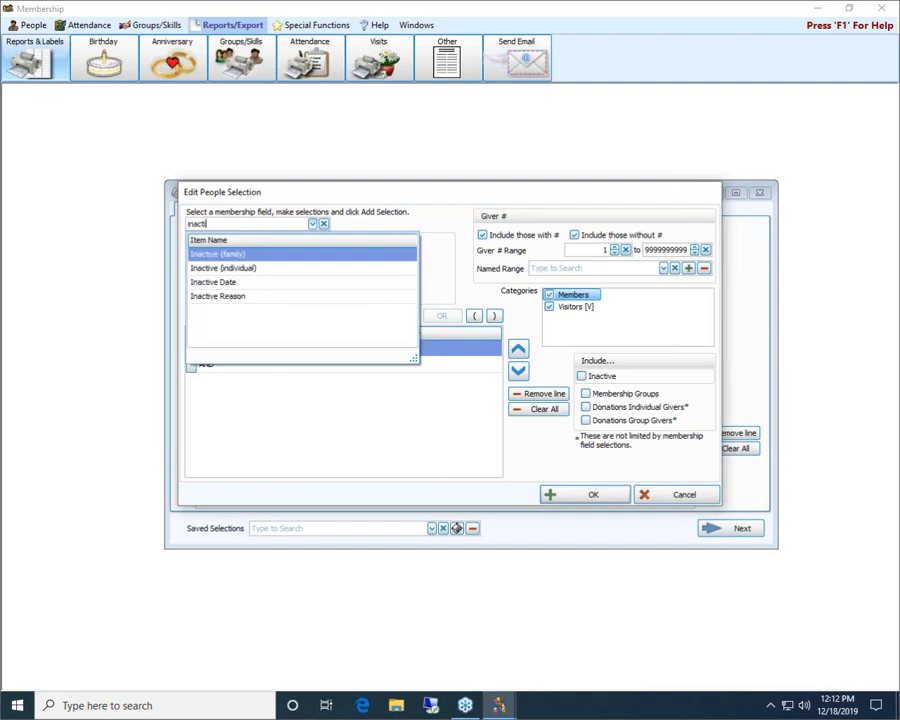
left_click(240, 282)
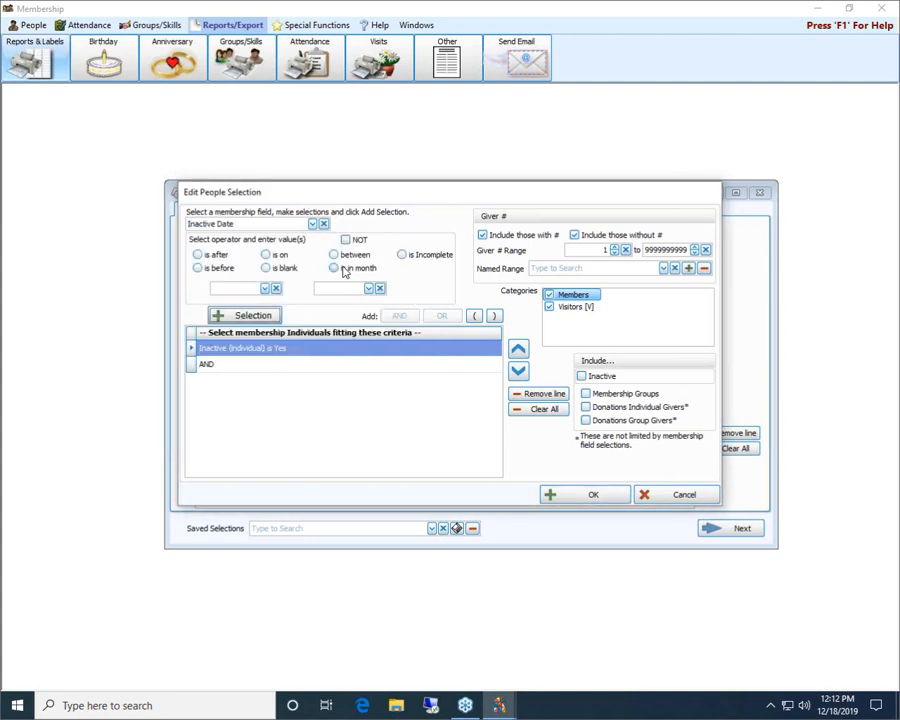
left_click(264, 288)
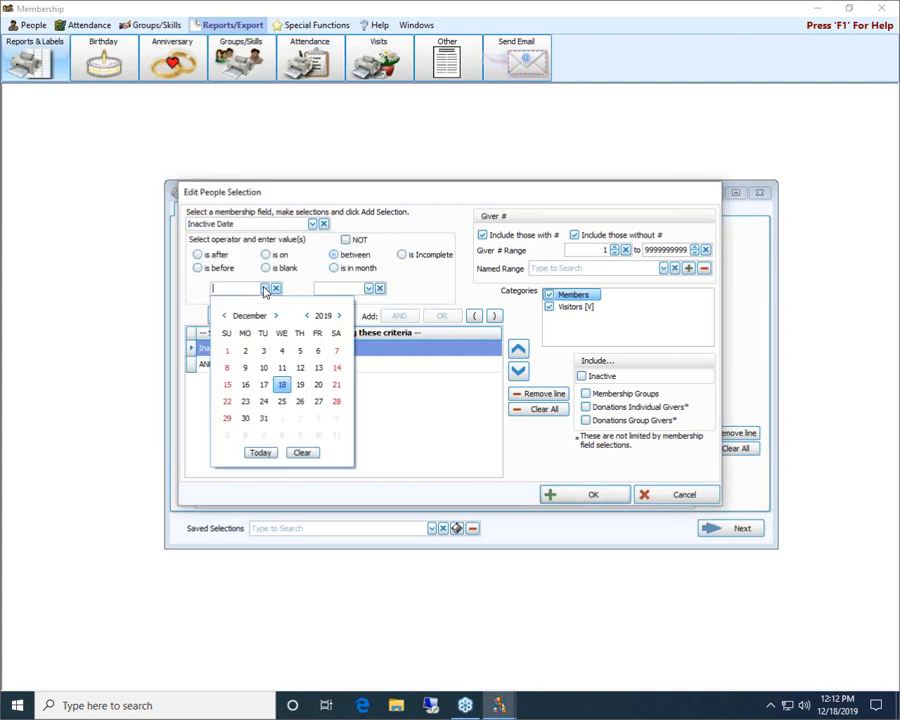
left_click(225, 316)
left_click(225, 316)
left_click(225, 316)
left_click(225, 316)
left_click(225, 316)
left_click(225, 316)
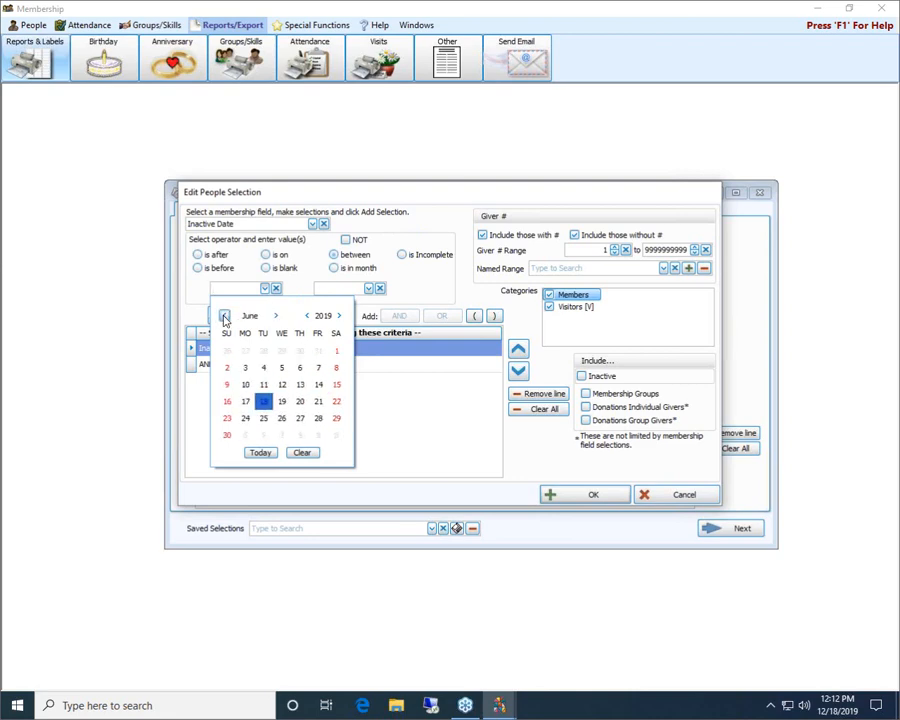
left_click(225, 316)
left_click(225, 316)
left_click(225, 316)
left_click(225, 316)
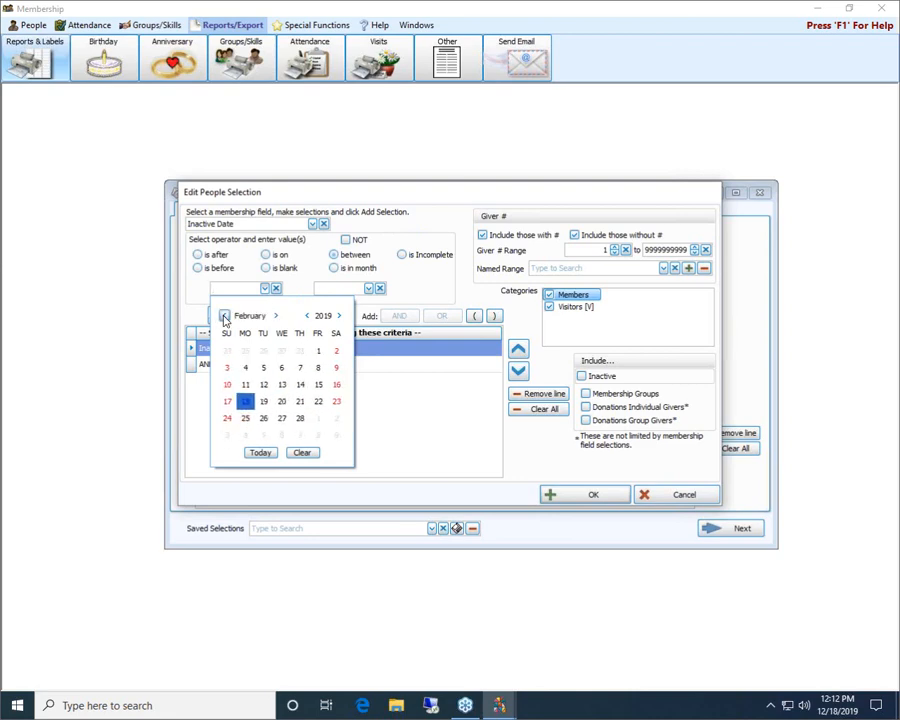
left_click(225, 316)
left_click(262, 350)
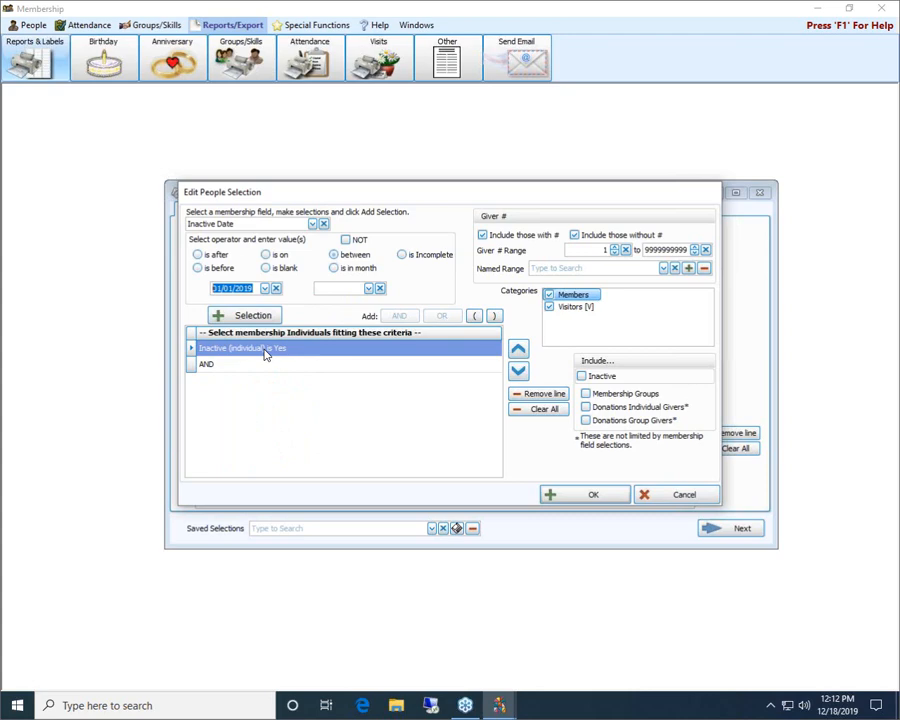
Set the Inactive Date range's end to 12/31/2019 and add the criterion to the selection
left_click(369, 288)
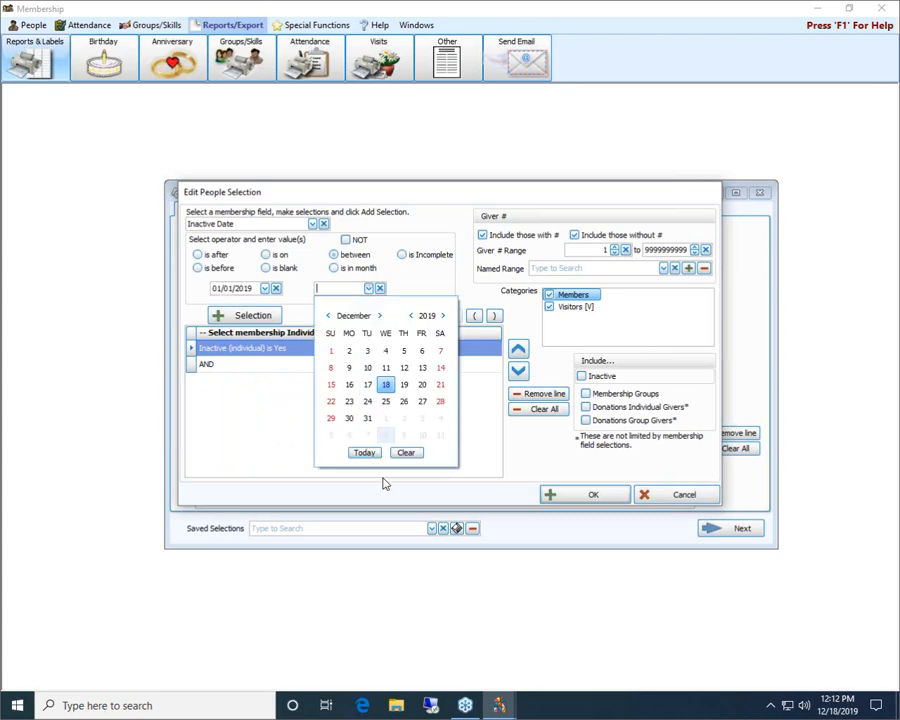
left_click(367, 418)
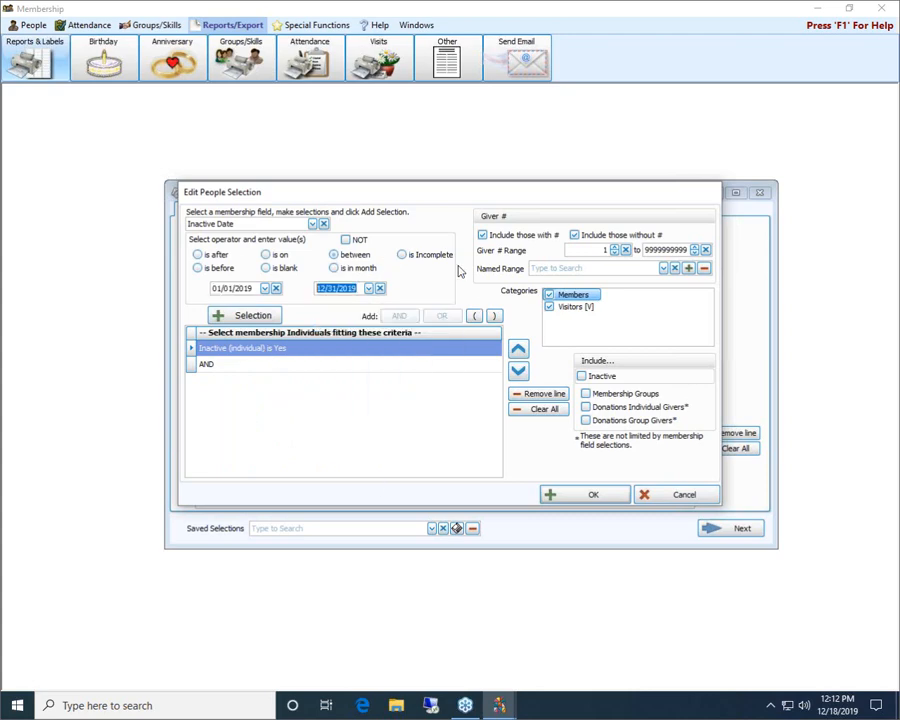
left_click(266, 318)
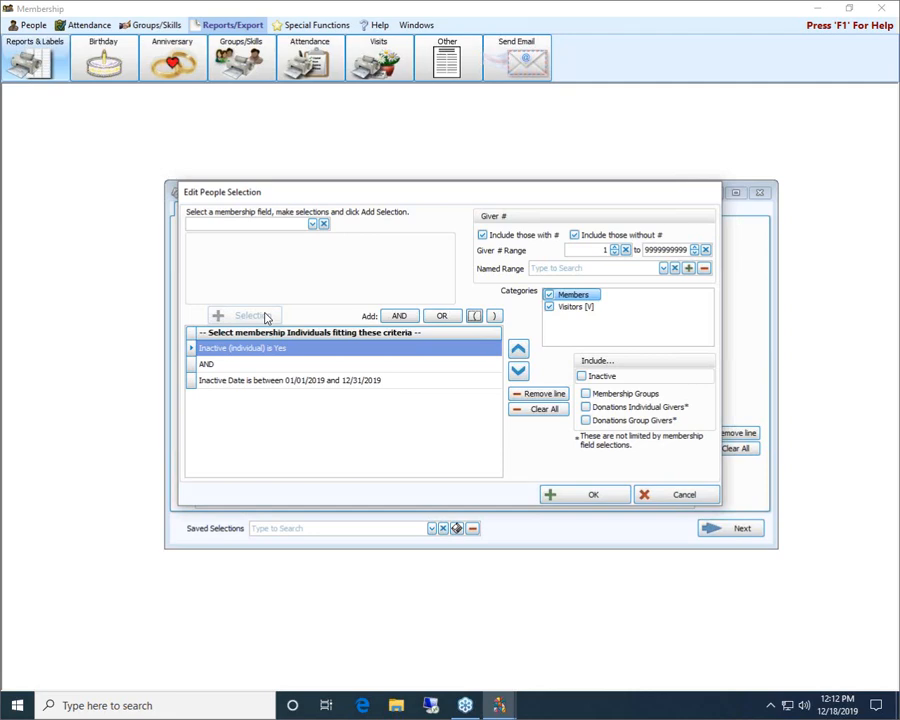
Exclude the Visitors category and accept the people selection
left_click(549, 308)
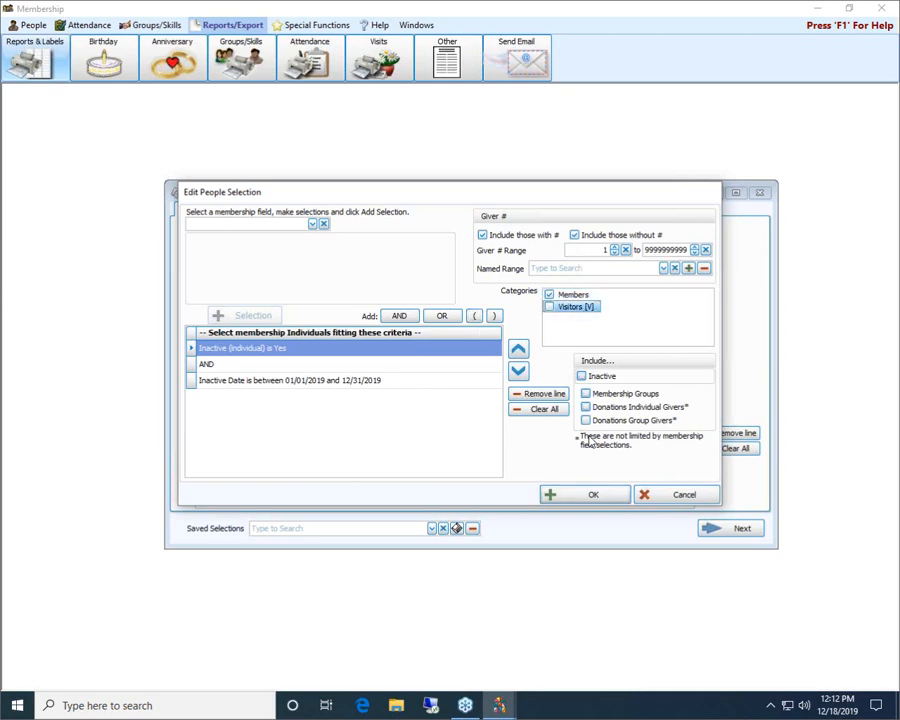
left_click(594, 496)
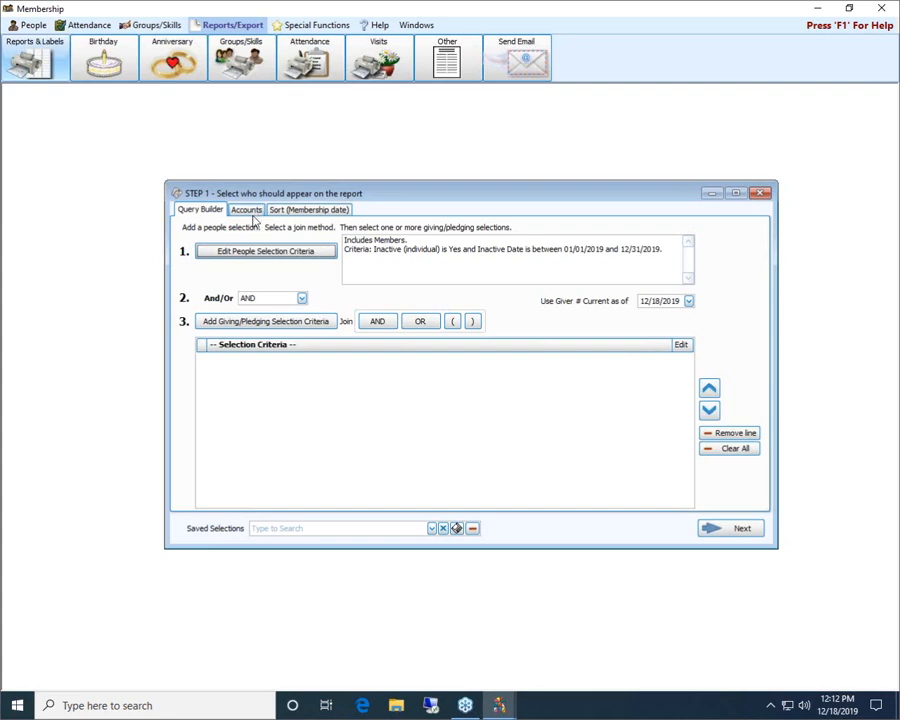
Change the report's first sort field to Inactive Date
left_click(311, 214)
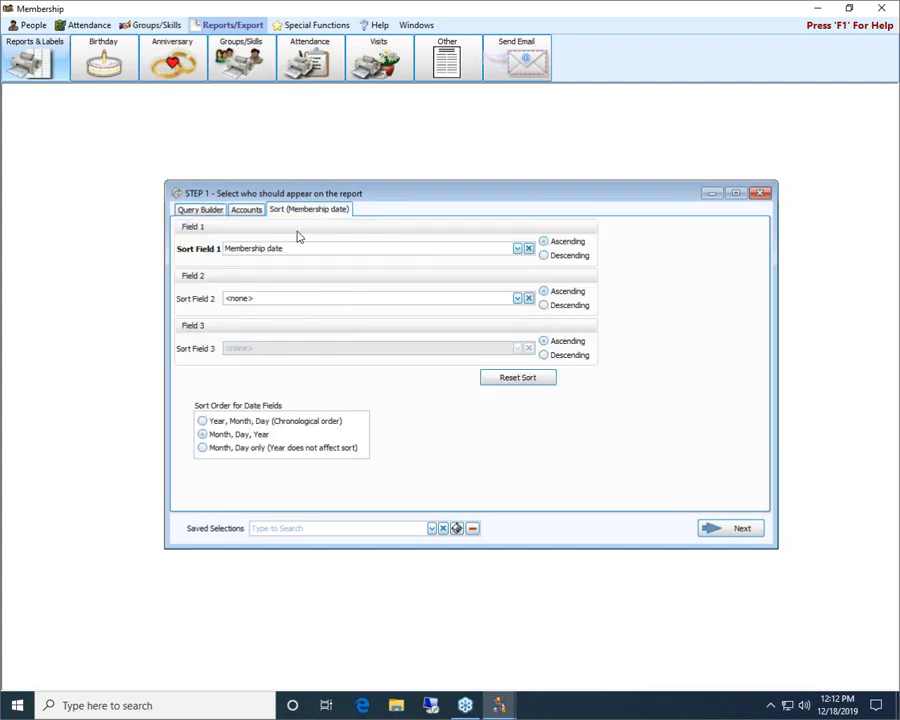
left_click(517, 249)
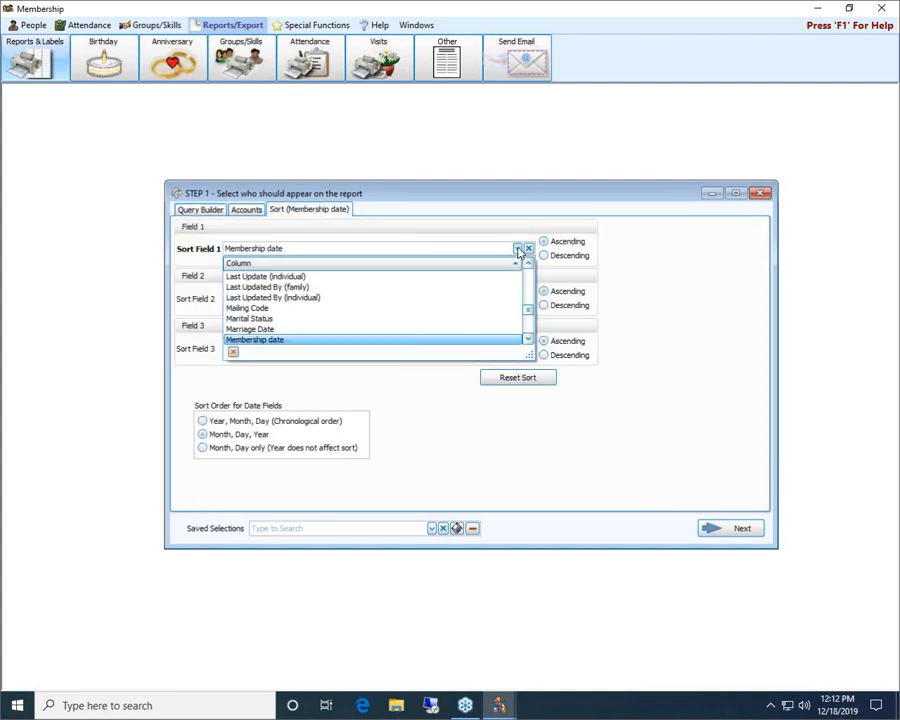
left_click(529, 249)
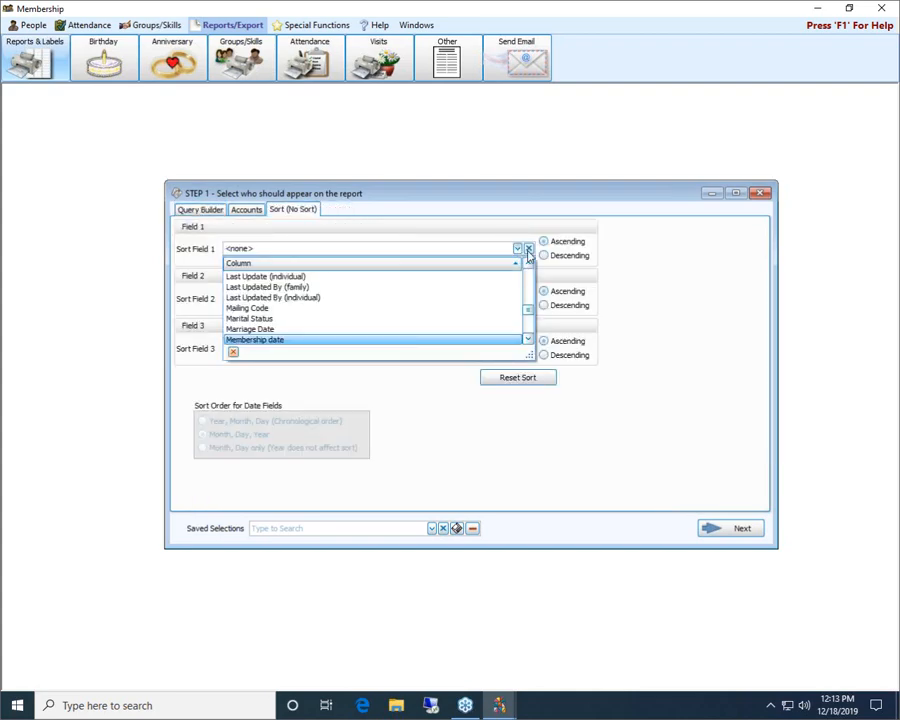
left_click(313, 253)
left_click(517, 249)
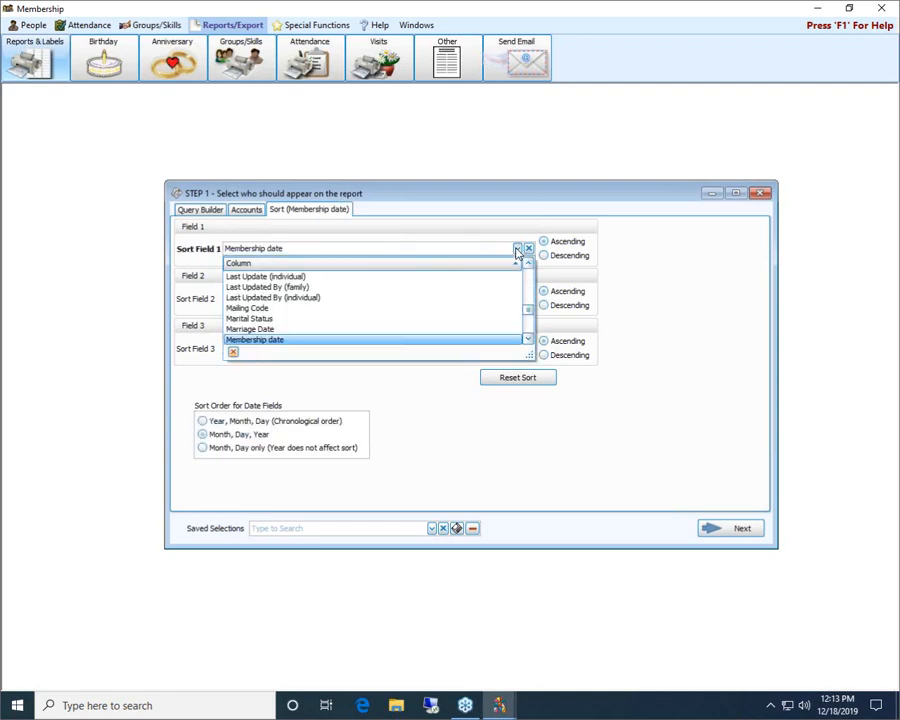
scroll(513, 305, "down", 1)
scroll(510, 305, "up", 6)
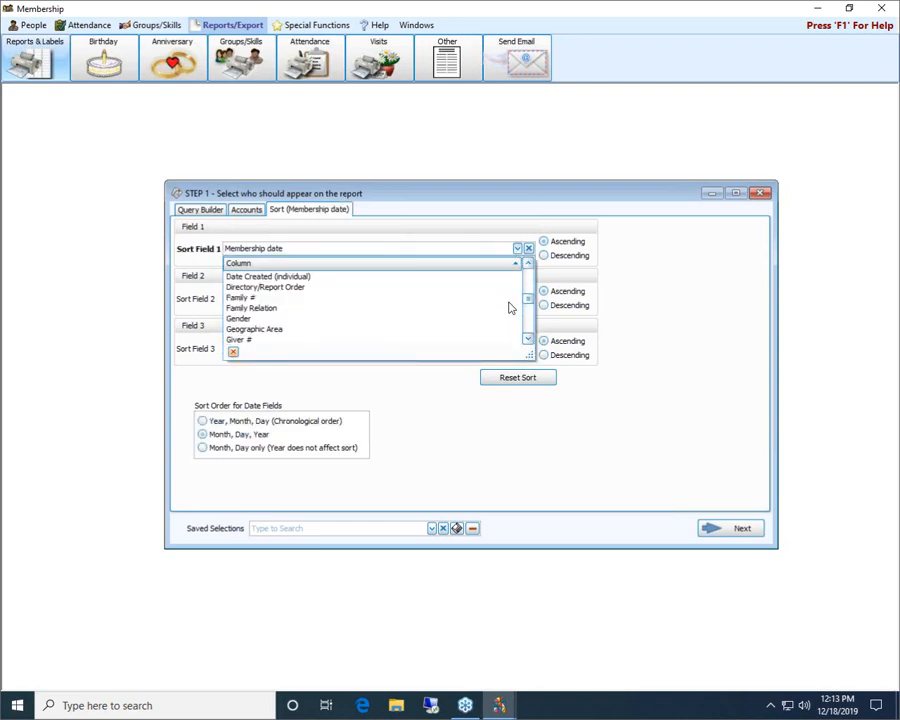
scroll(509, 307, "down", 1)
scroll(511, 306, "down", 1)
left_click(292, 319)
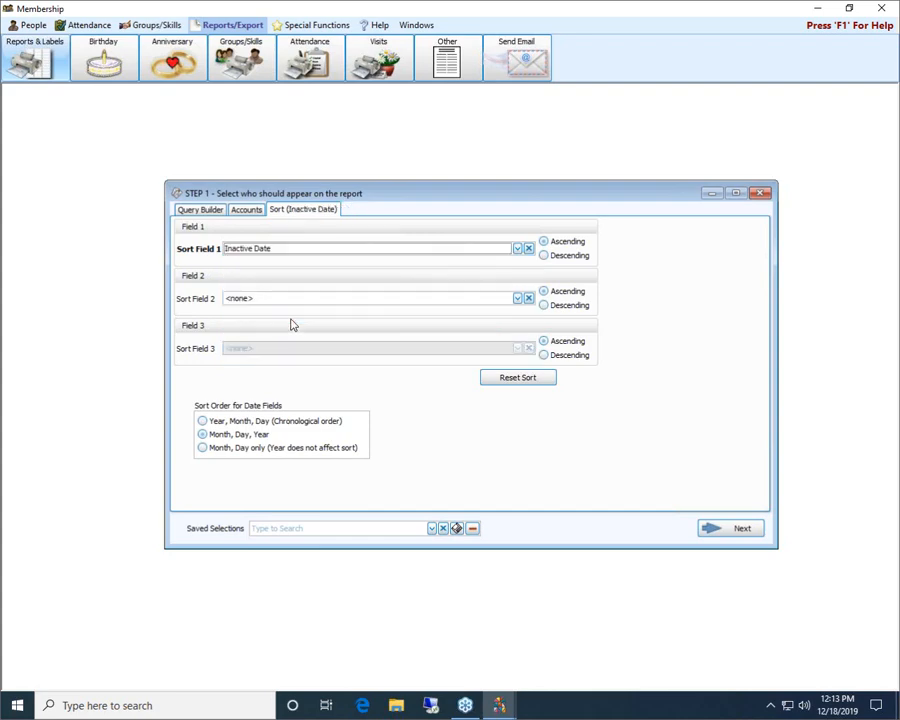
Proceed to the report layout stage, accepting that inactive people are included, and check the saved Basic layouts
left_click(739, 531)
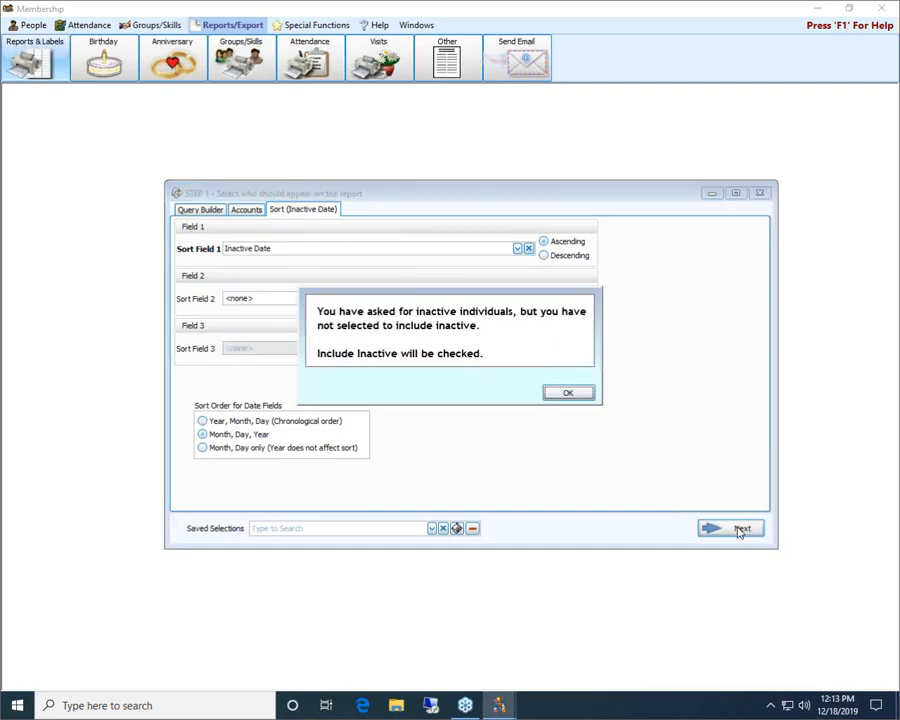
left_click(567, 393)
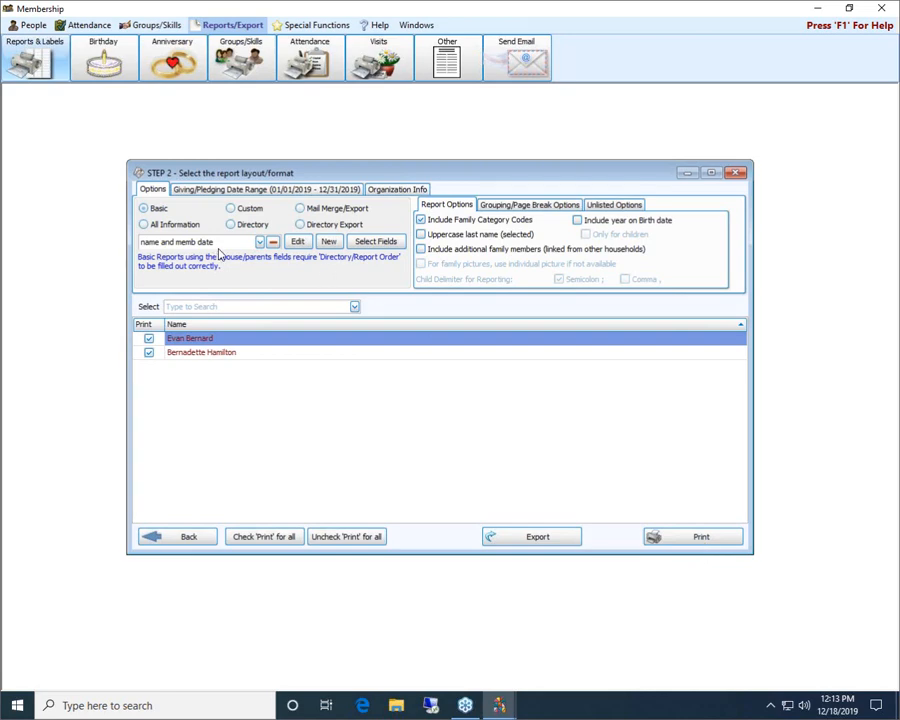
left_click(260, 243)
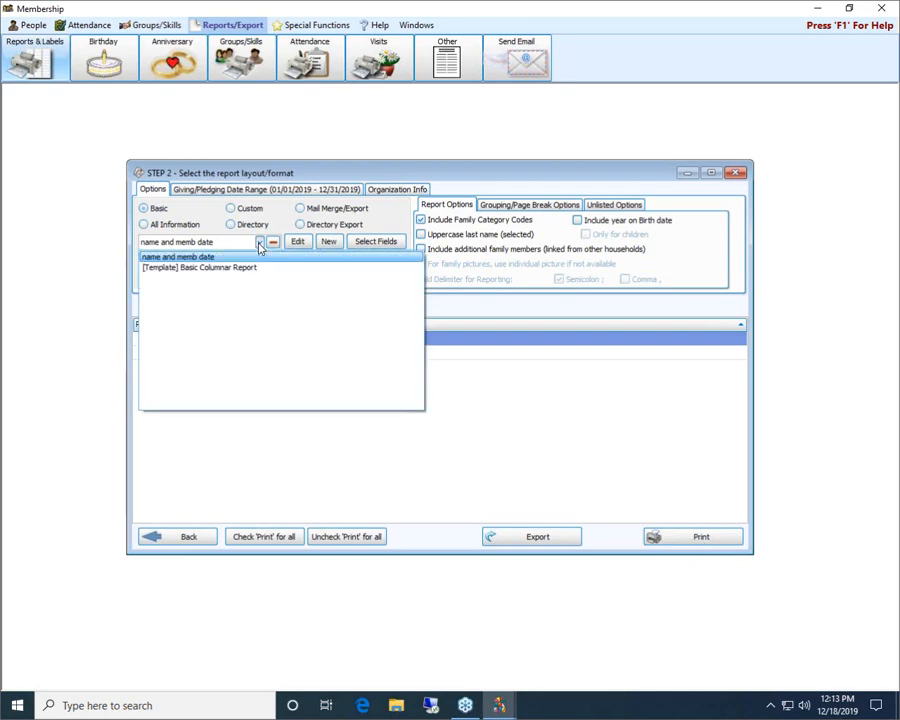
left_click(260, 246)
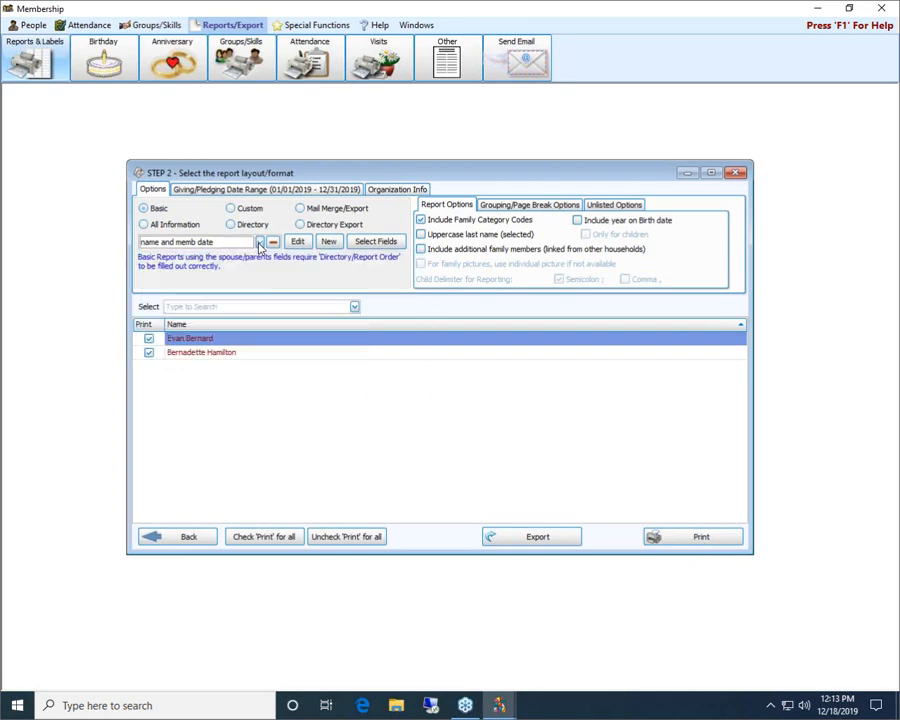
Create and name a new portrait, Letter-size Basic report layout for the inactive members
left_click(328, 243)
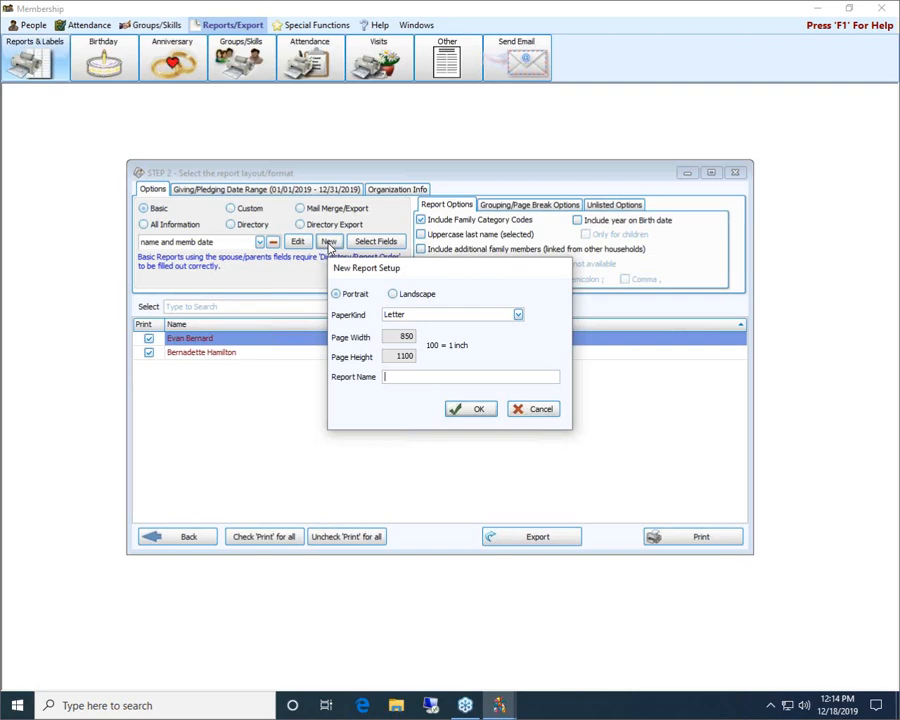
type("ubac")
left_click(472, 409)
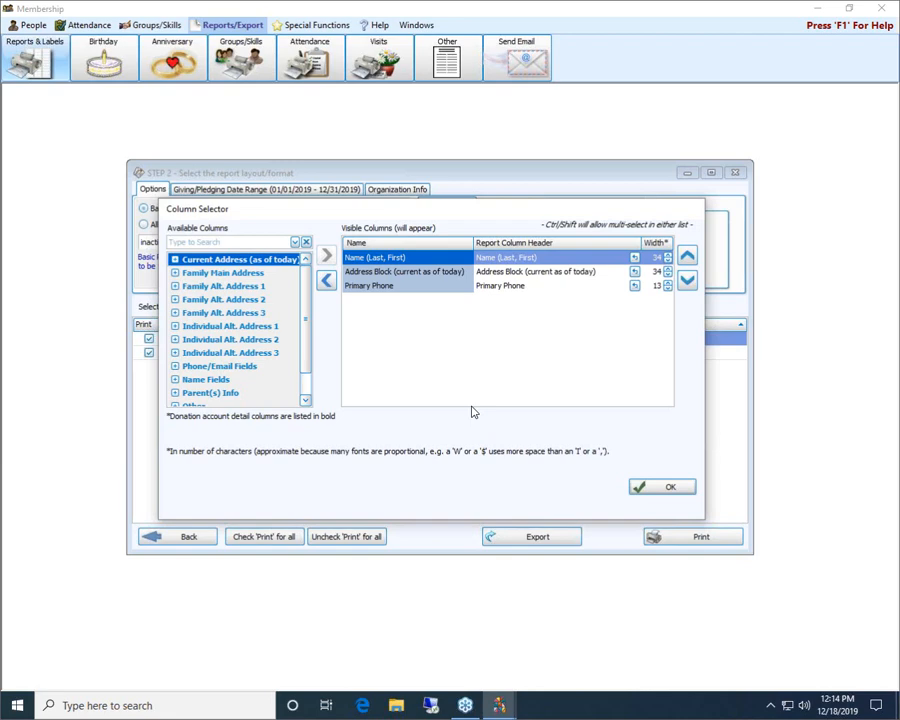
Remove the Address Block and Primary Phone columns from the new inactive report's layout, keeping only Name (Last, First)
left_click(404, 272)
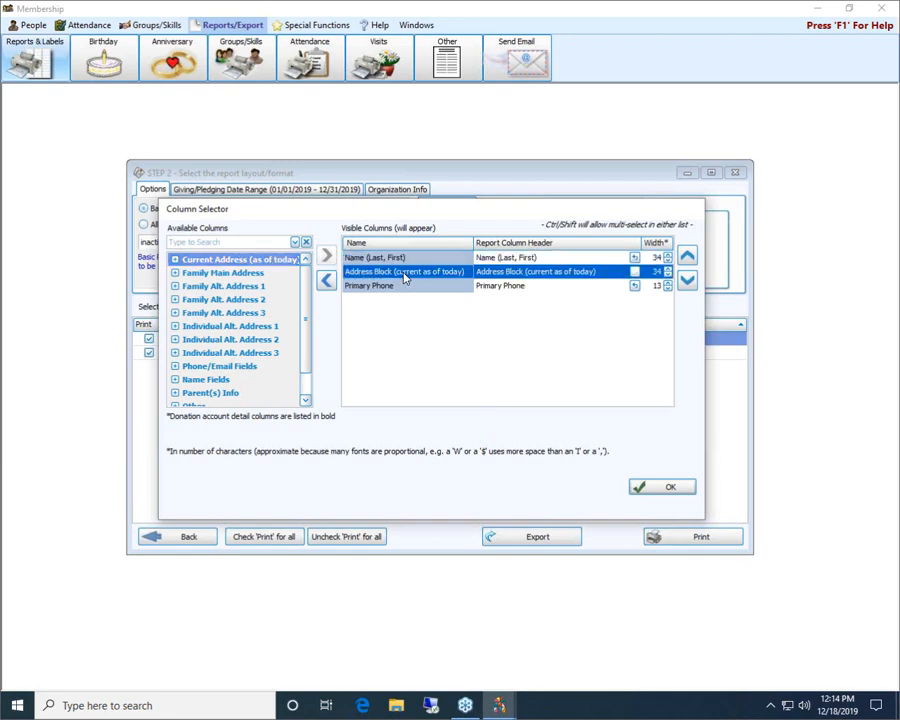
left_click(326, 280)
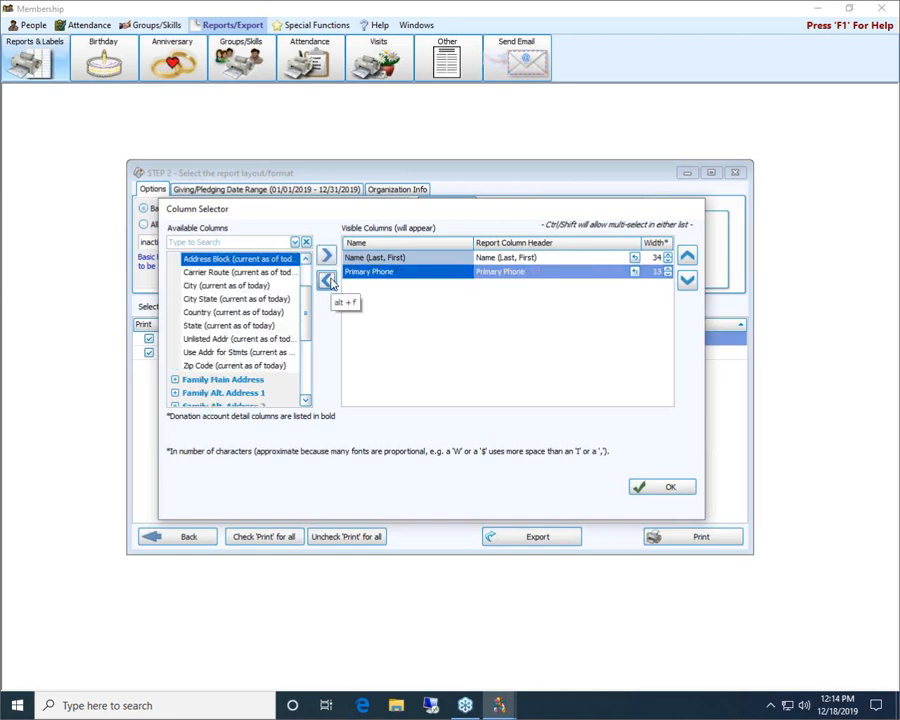
left_click(327, 280)
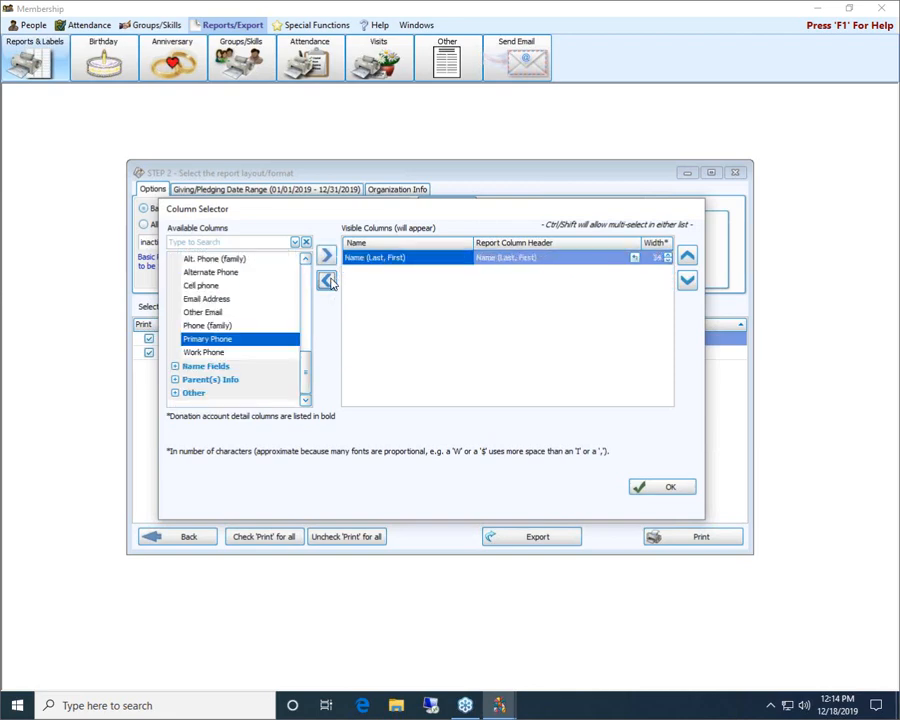
Add the Inactive Date and Inactive Reason columns to the inactive report's layout and accept the column selection
left_click(214, 244)
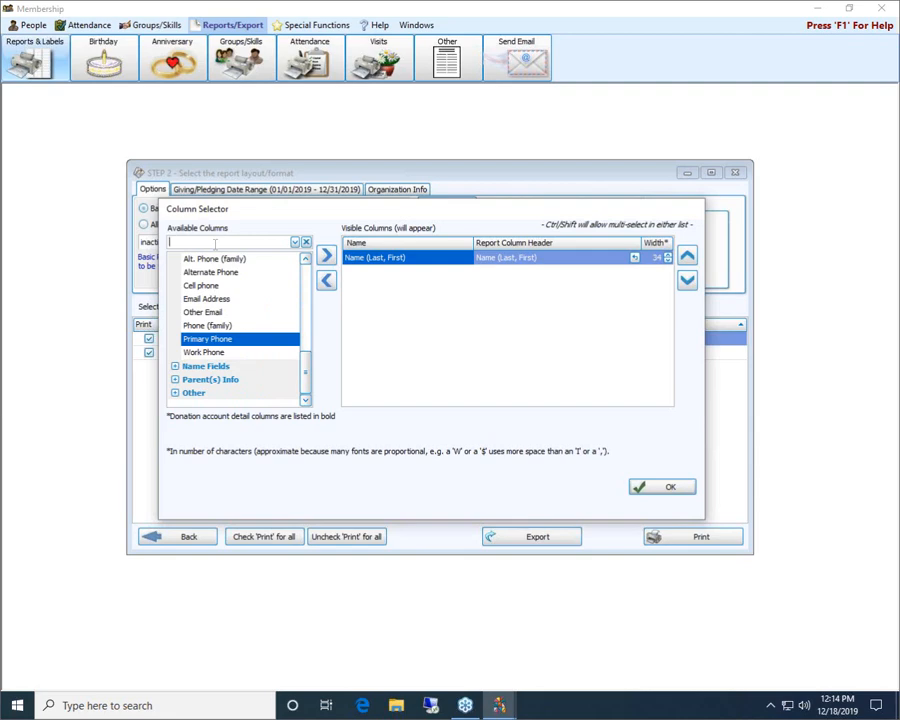
type("inac")
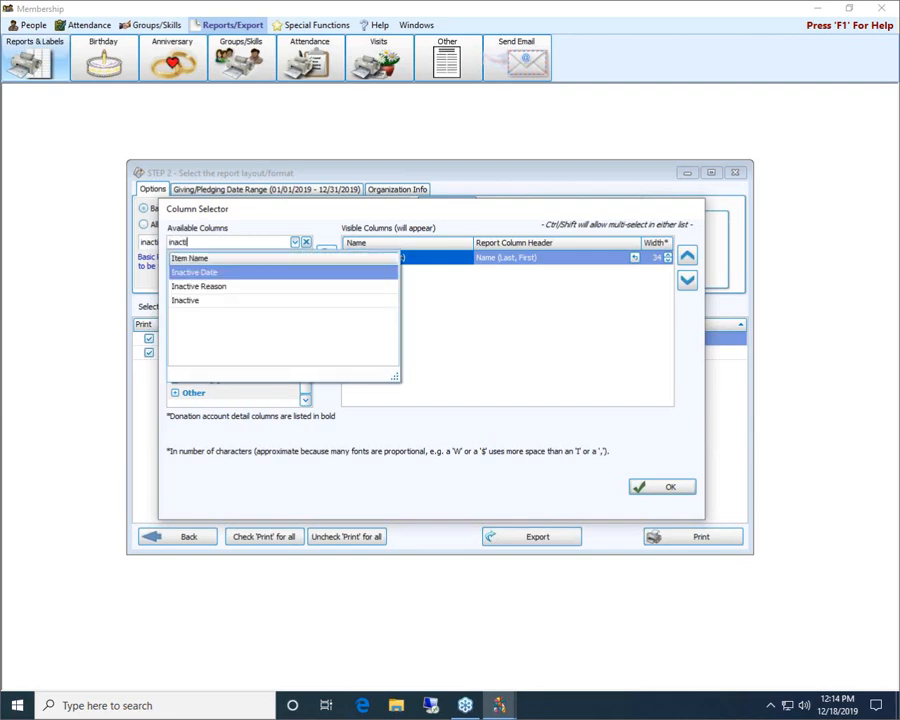
type("ti")
left_click(214, 273)
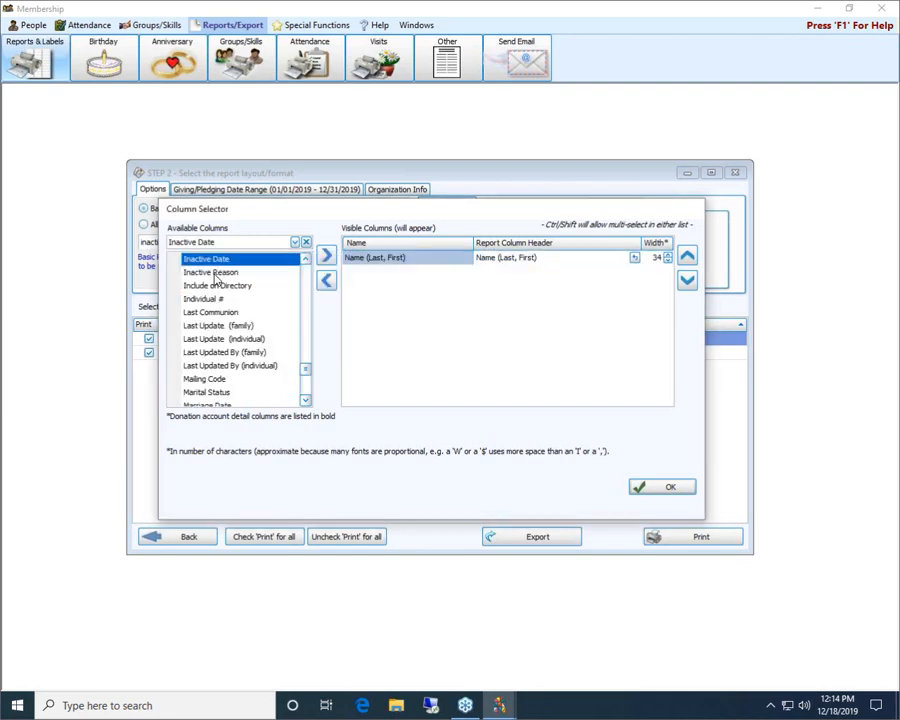
left_click(323, 256)
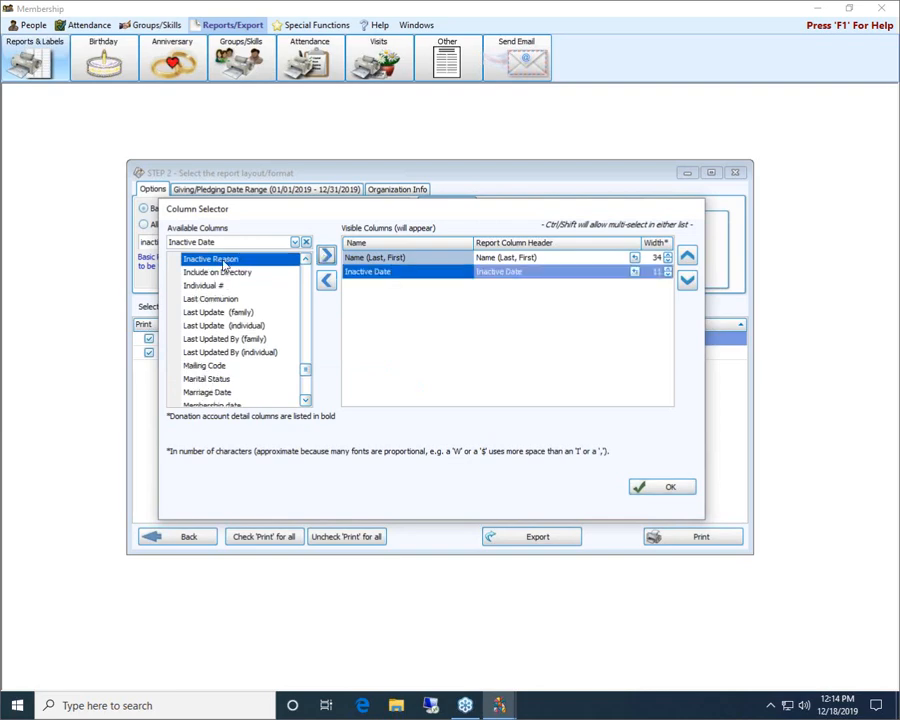
left_click(325, 256)
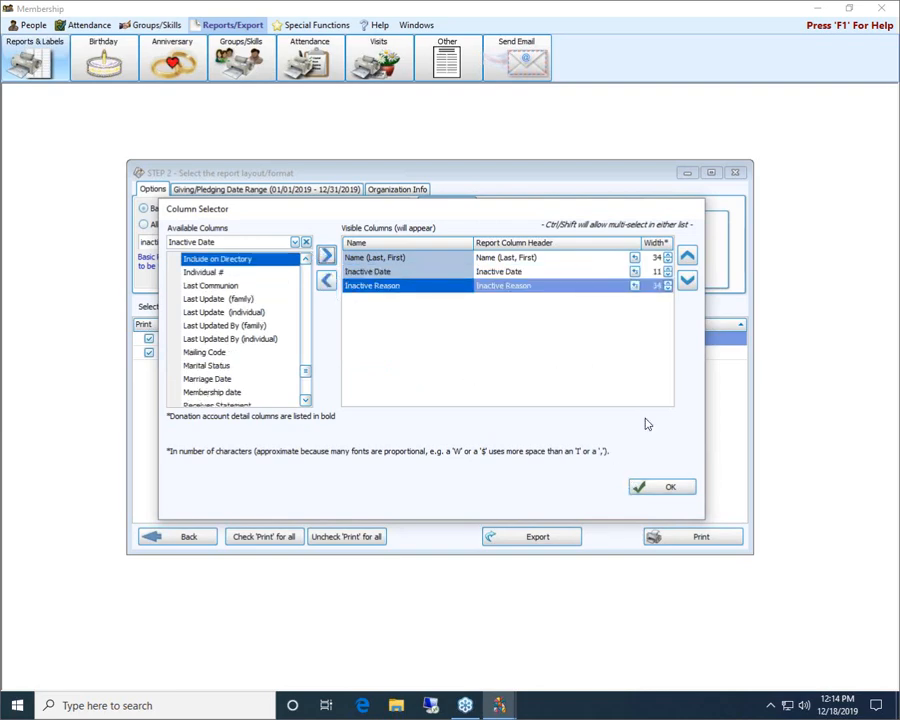
left_click(648, 492)
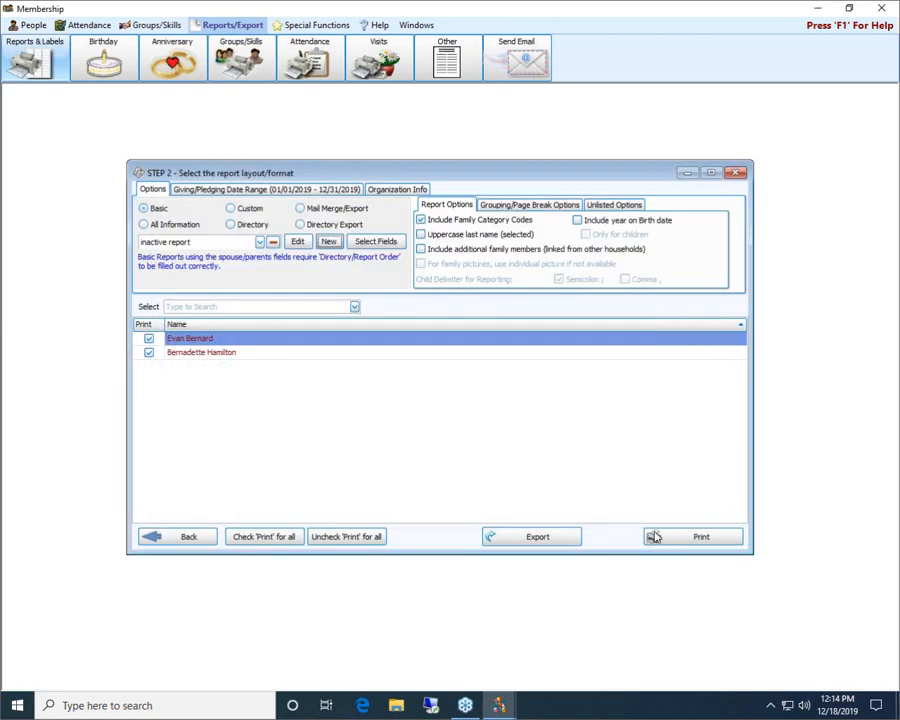
Preview the inactive report, close the preview and return to the people selection stage
left_click(672, 538)
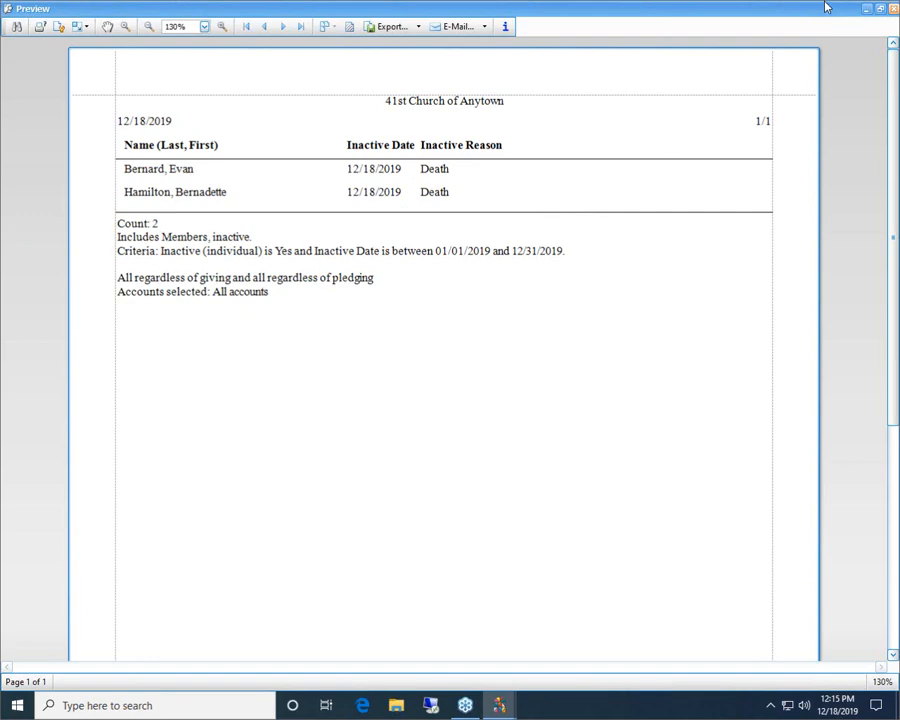
left_click(894, 10)
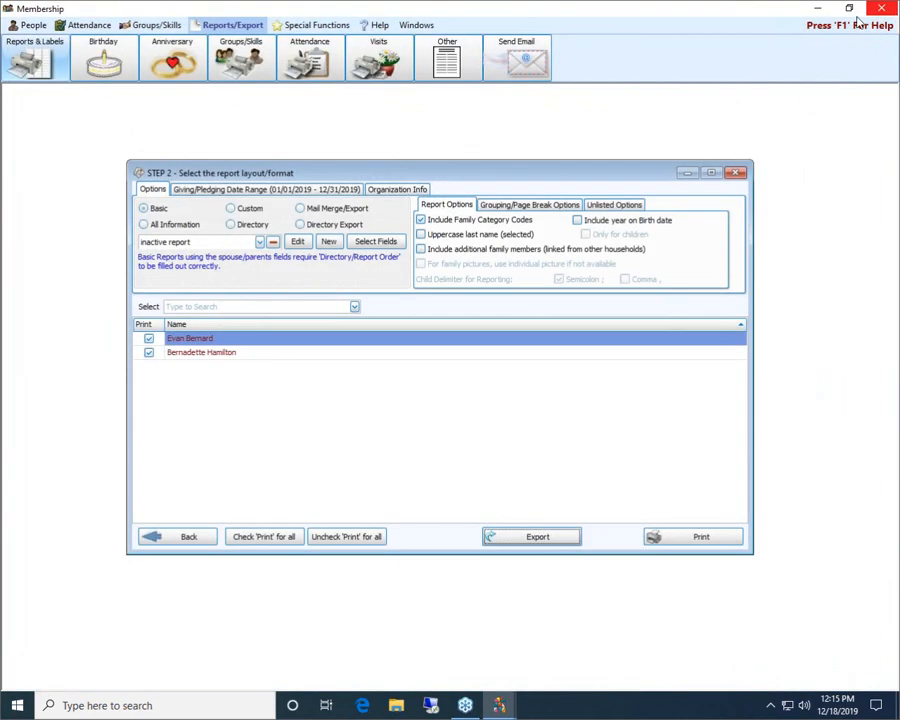
left_click(190, 537)
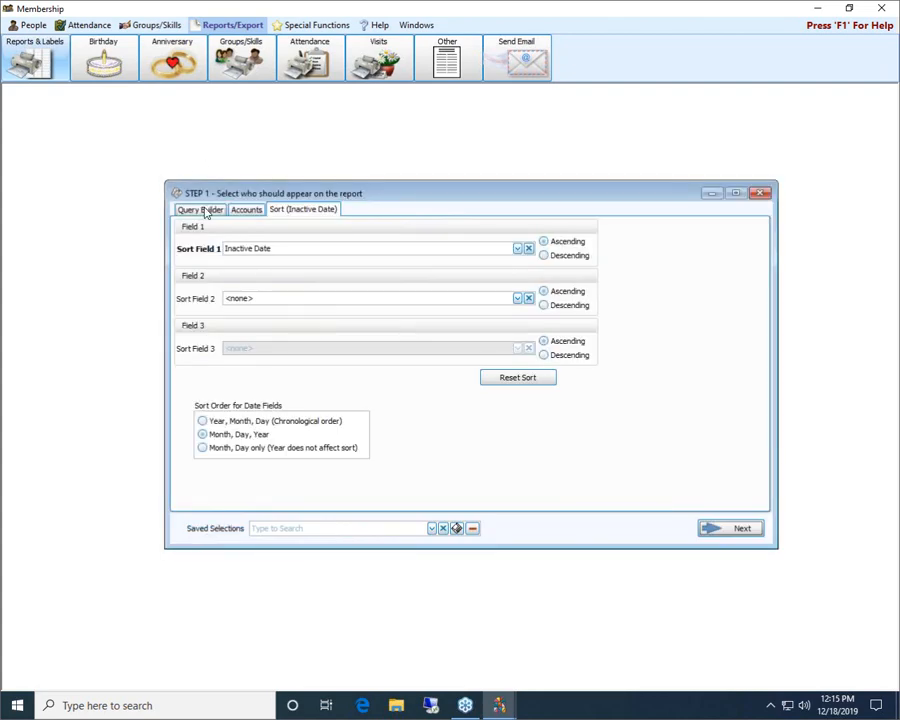
Include the Visitors category in the report's people selection criteria alongside Members
left_click(201, 210)
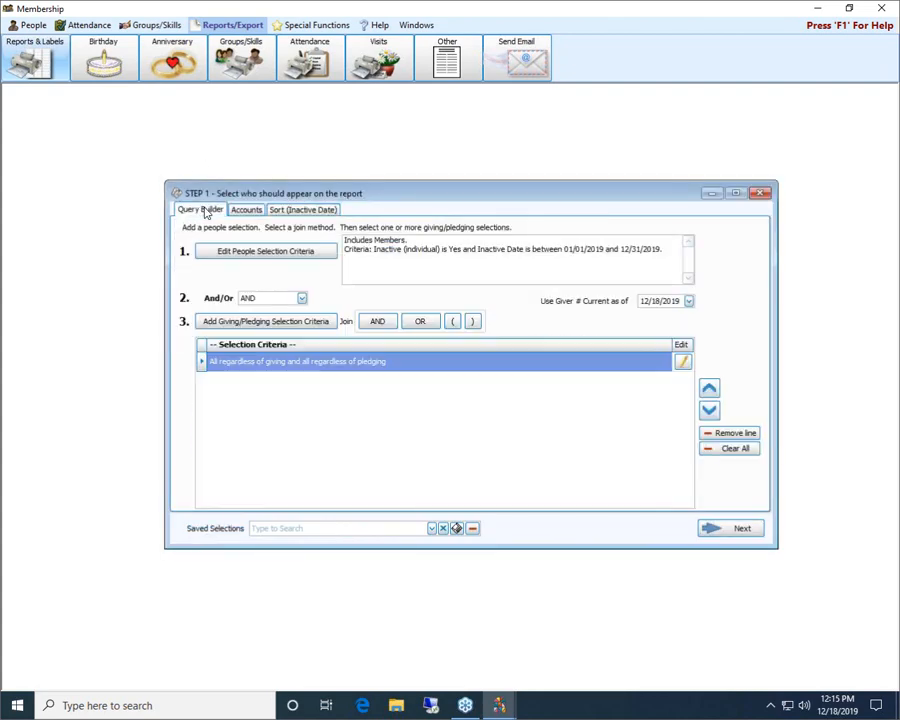
left_click(254, 255)
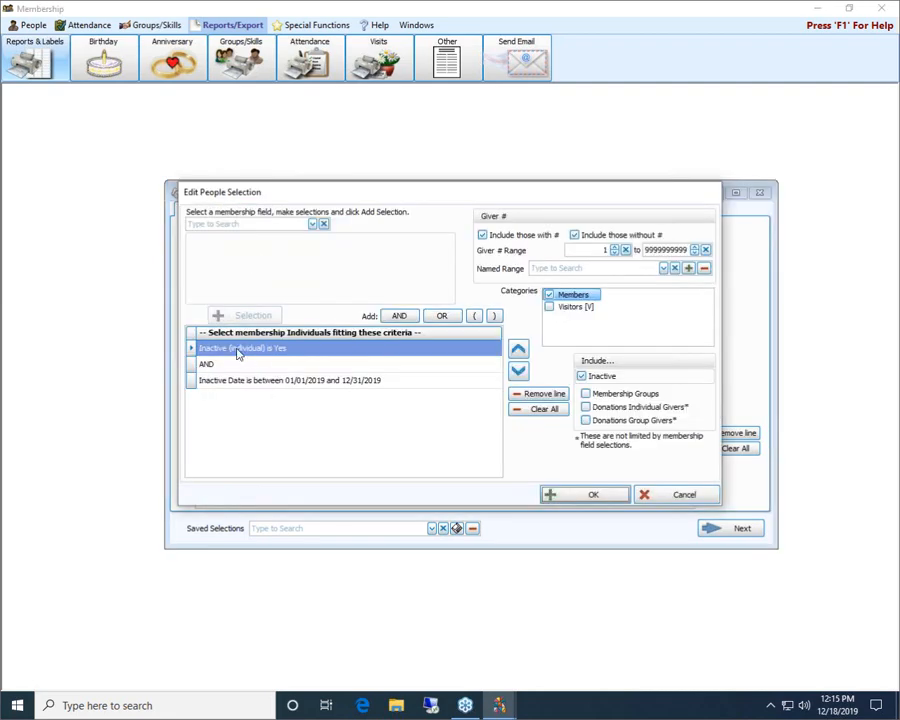
left_click(549, 308)
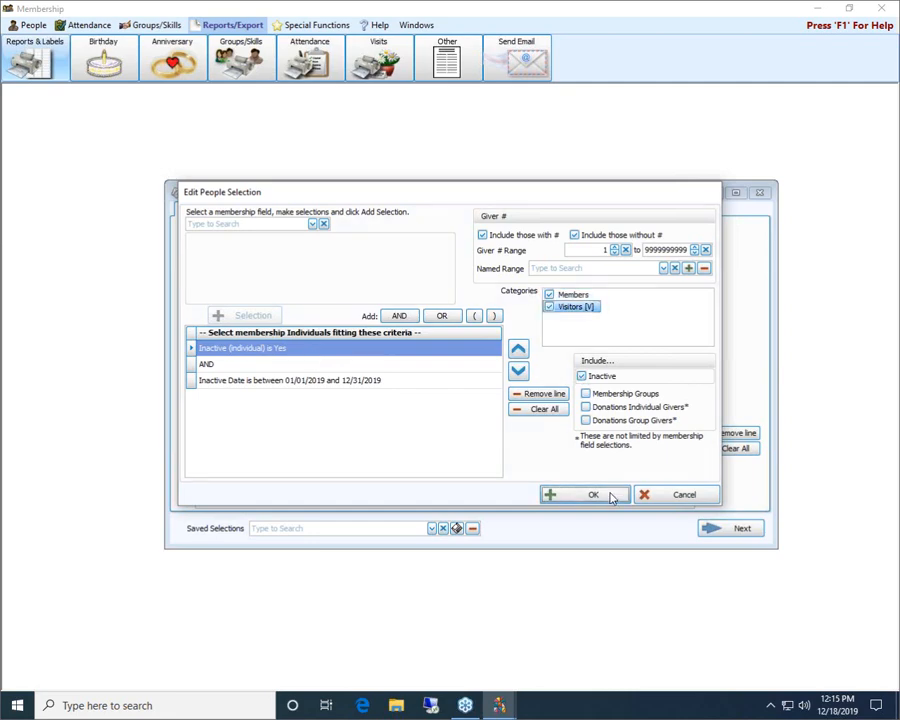
left_click(609, 496)
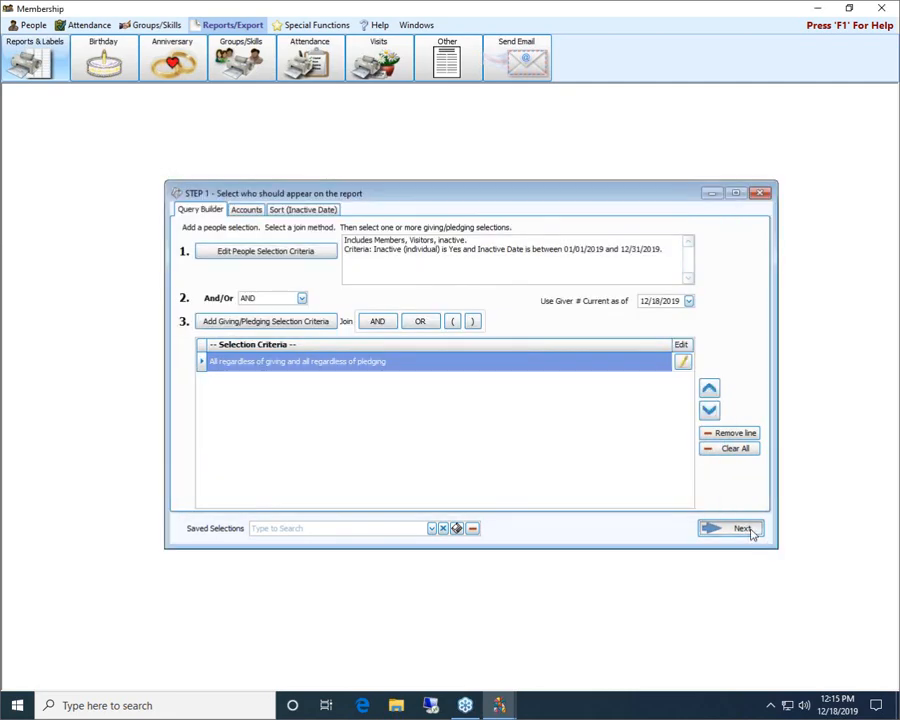
Proceed to the layout stage and preview the inactive report for both members and visitors, closing the preview when done
left_click(750, 530)
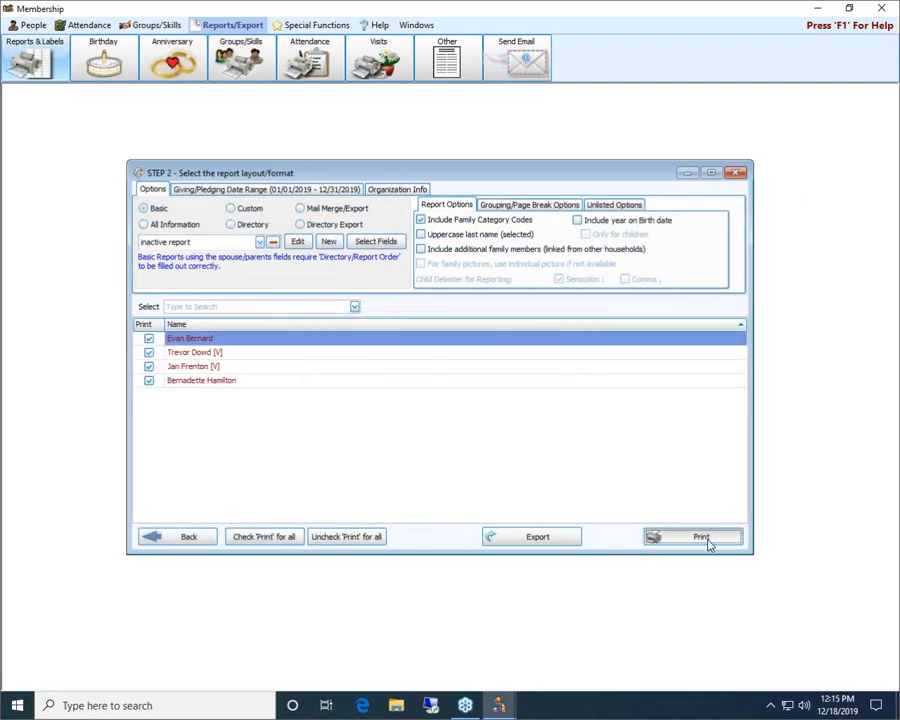
left_click(703, 539)
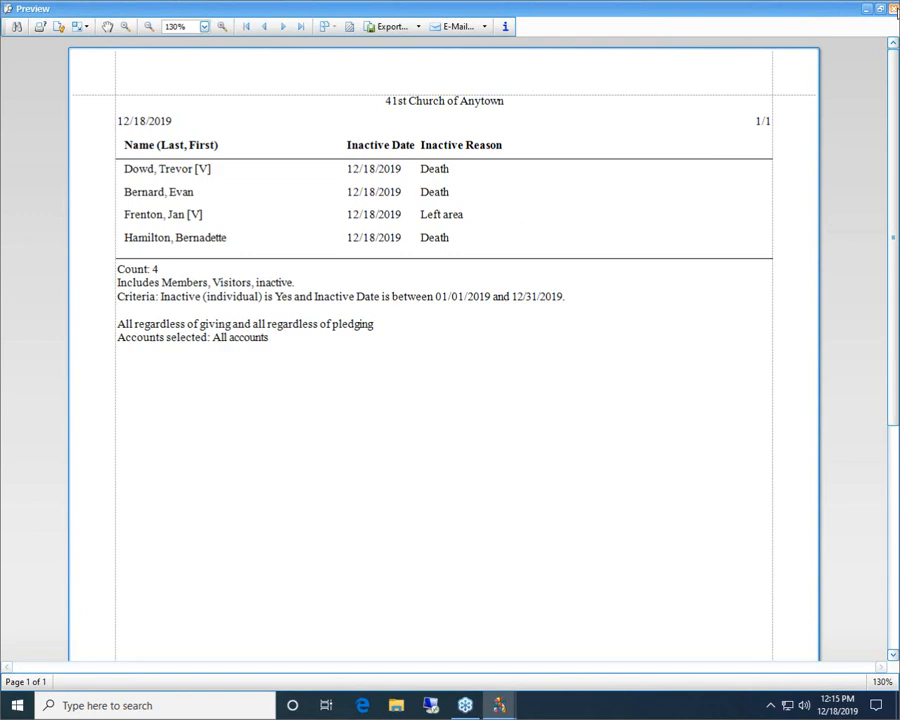
left_click(895, 9)
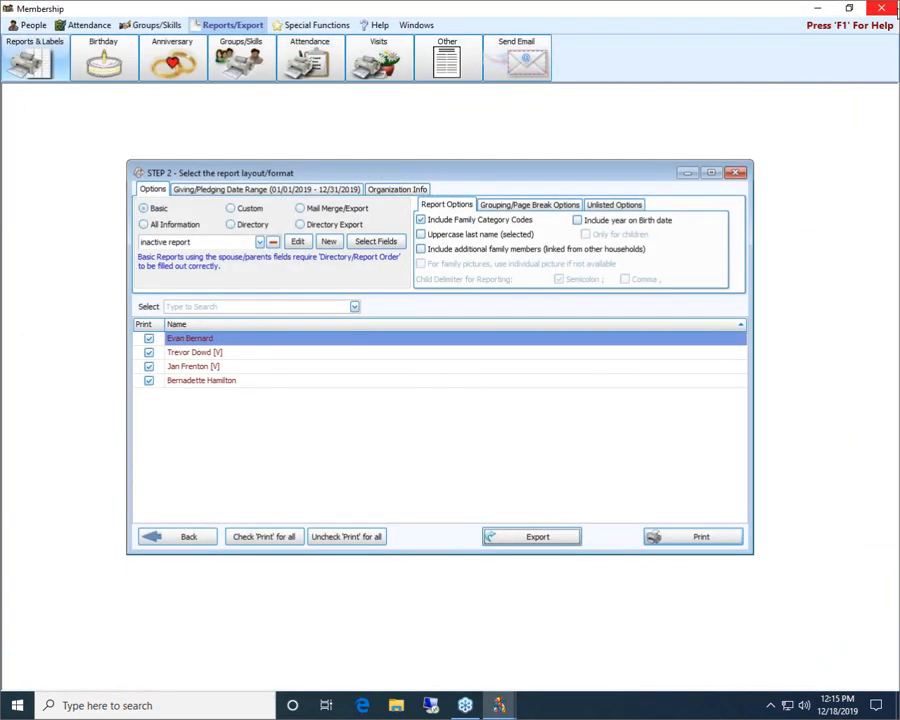
Return to the people selection criteria and clear all existing criteria lines
left_click(188, 537)
left_click(303, 252)
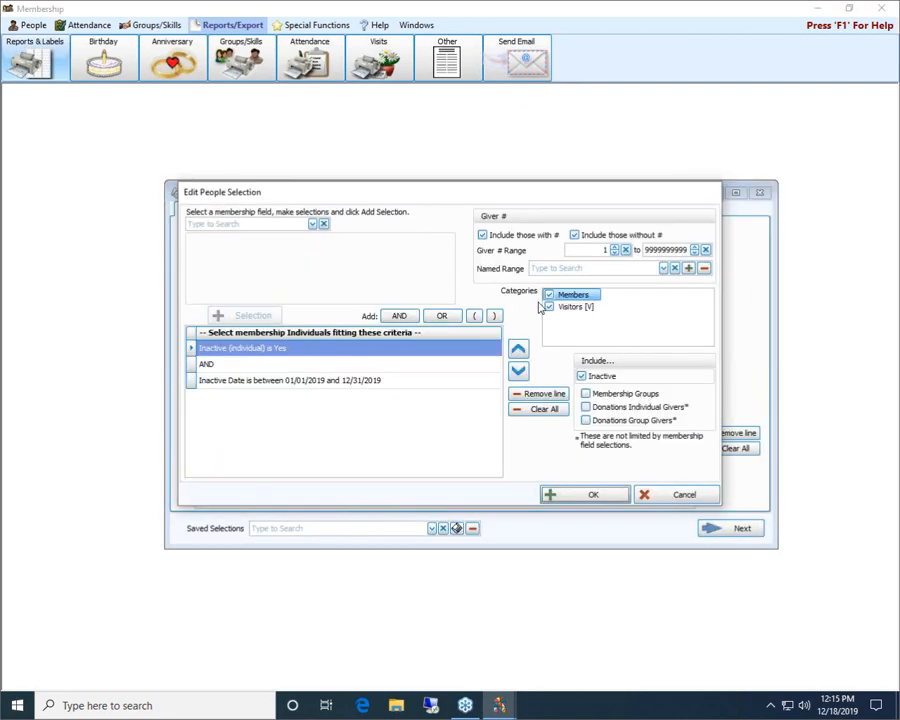
left_click(540, 411)
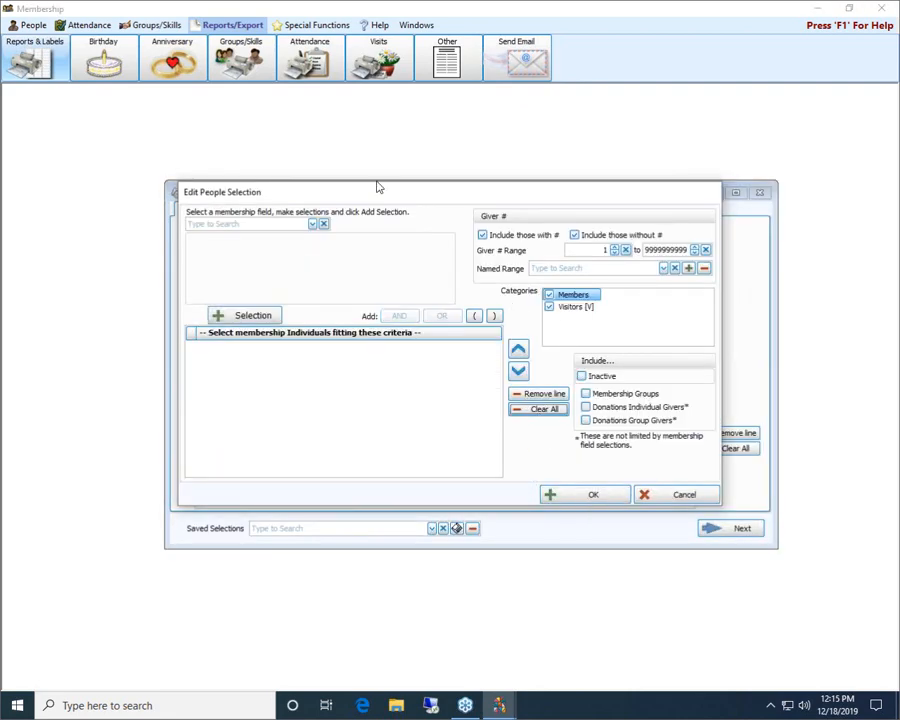
Add a people selection criterion for Inactive Reason with only 5 - Death included
left_click(268, 224)
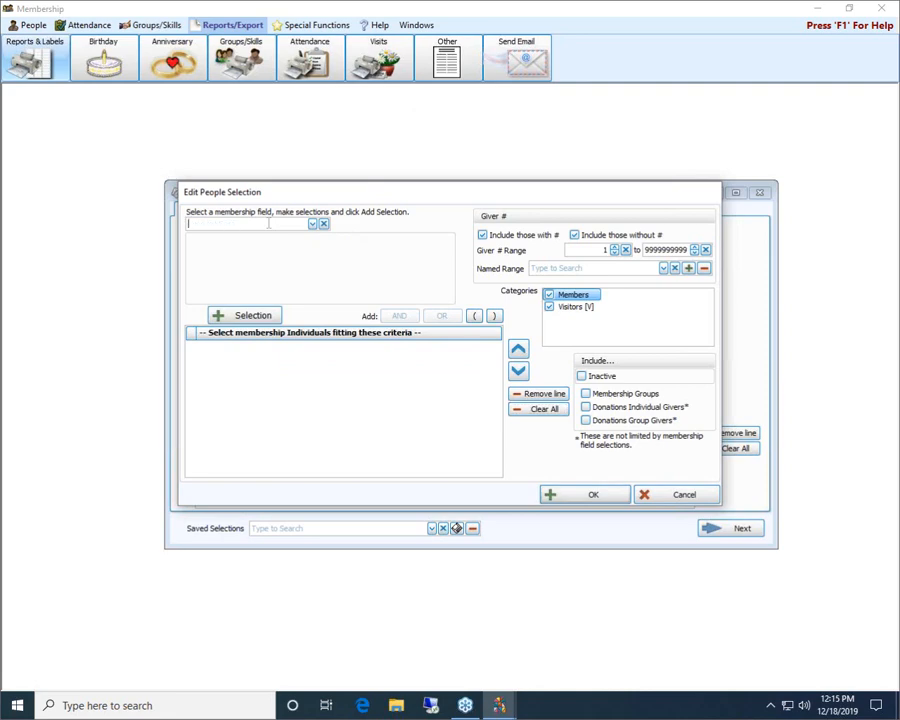
type("inacti")
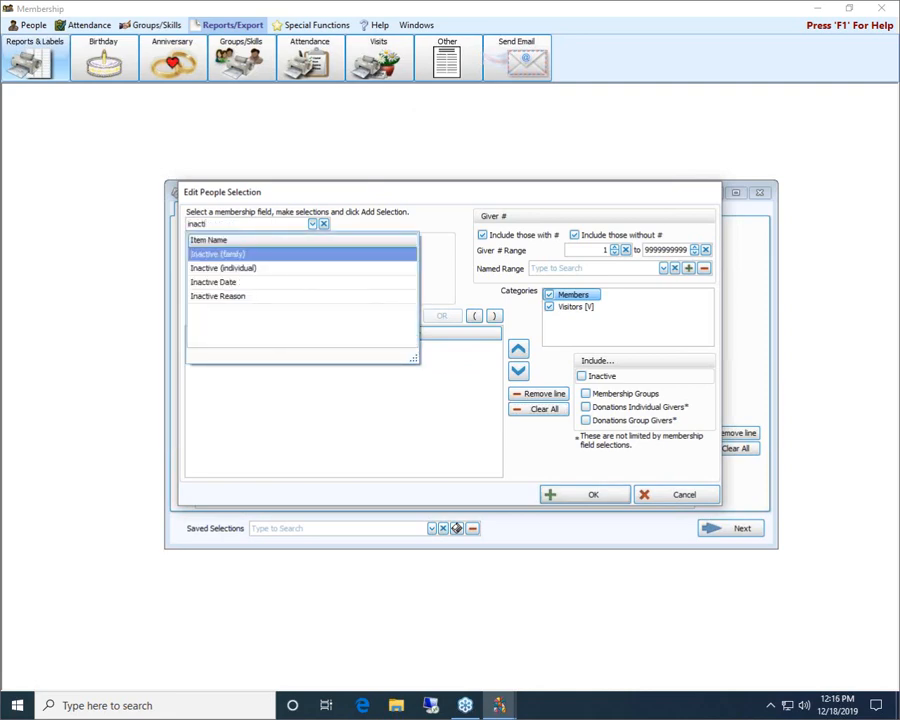
left_click(229, 298)
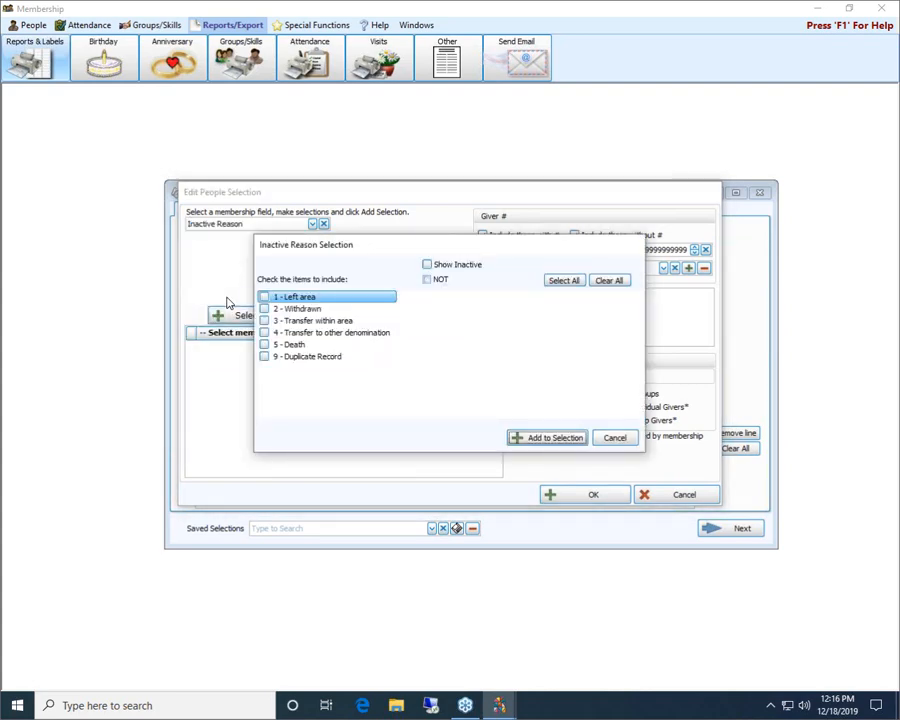
left_click(265, 345)
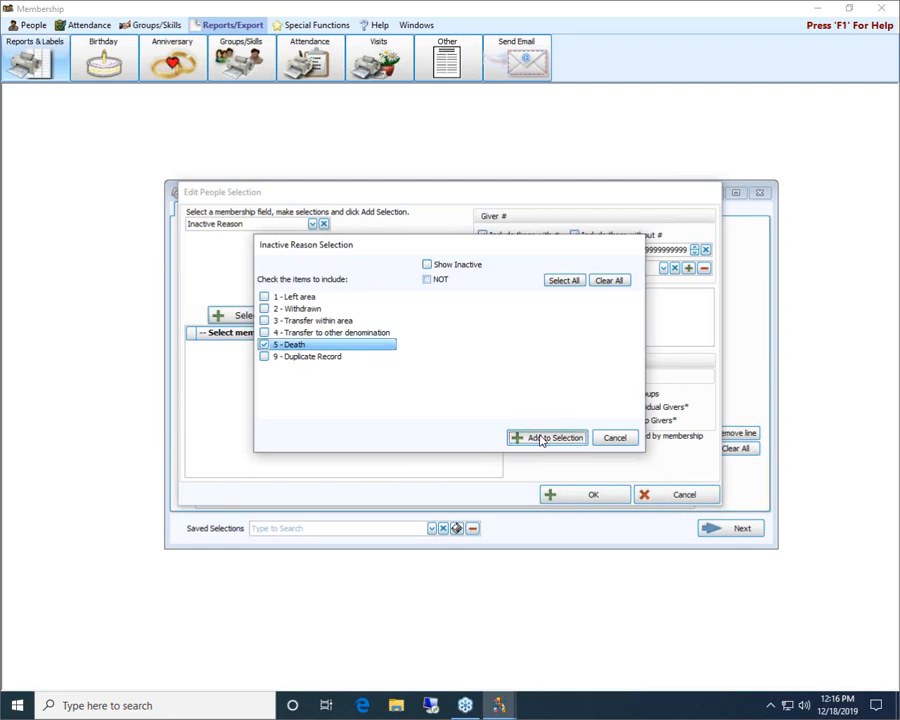
left_click(541, 438)
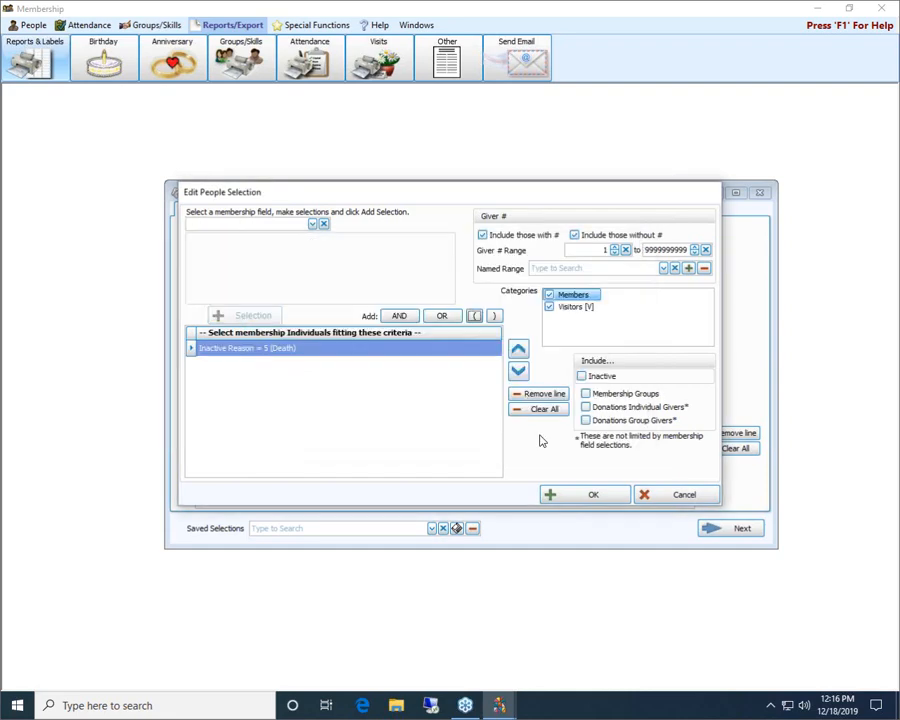
Add an AND criterion for Inactive Date between 01/01/2019 and 12/31/2019, and accept the people selection
left_click(399, 318)
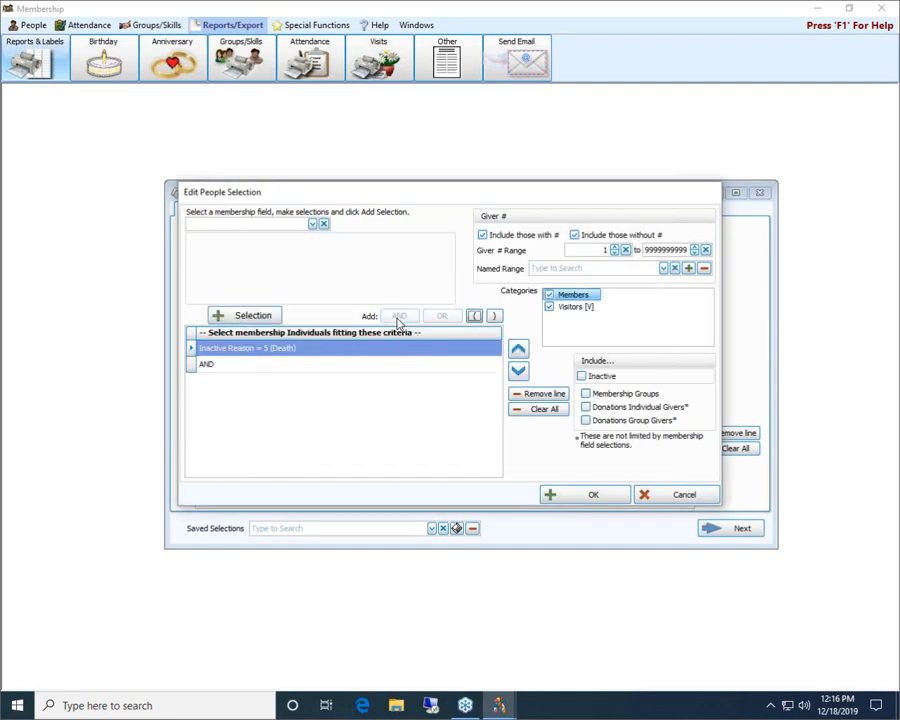
left_click(311, 224)
scroll(300, 258, "up", 1)
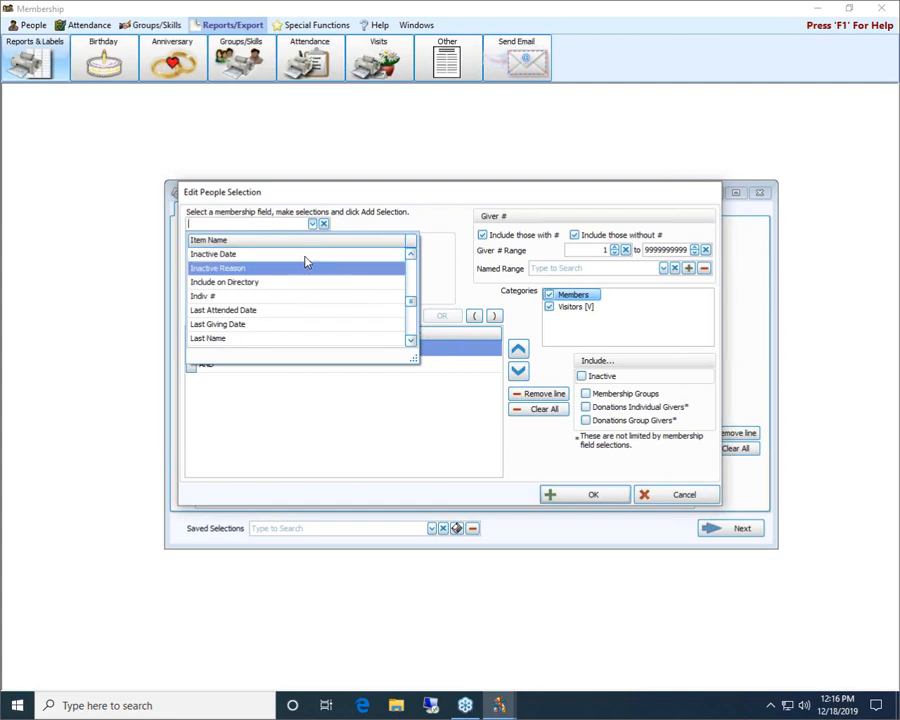
left_click(303, 256)
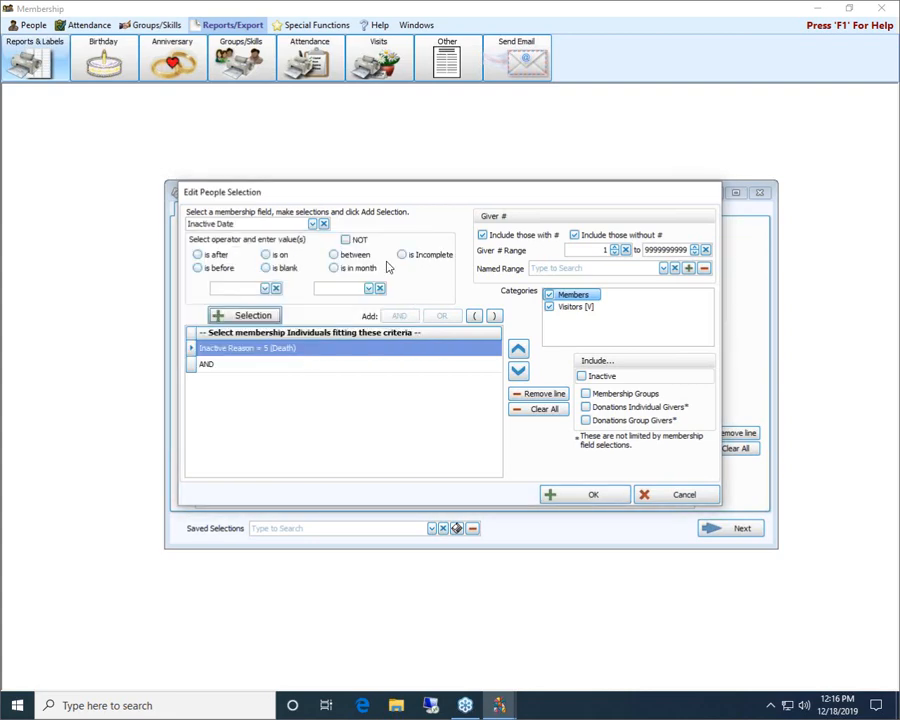
left_click(335, 255)
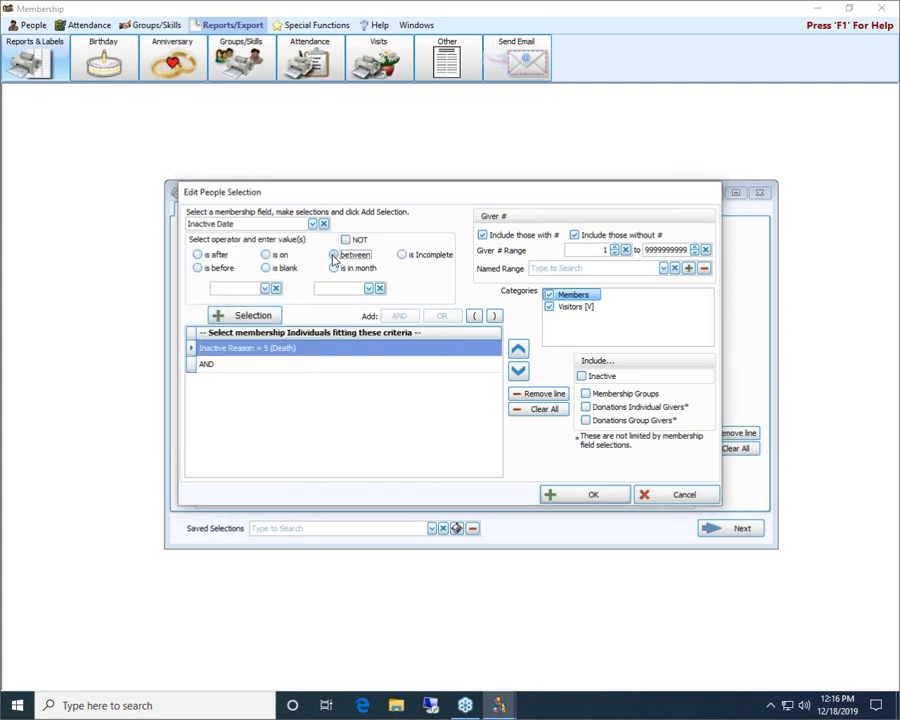
left_click(265, 288)
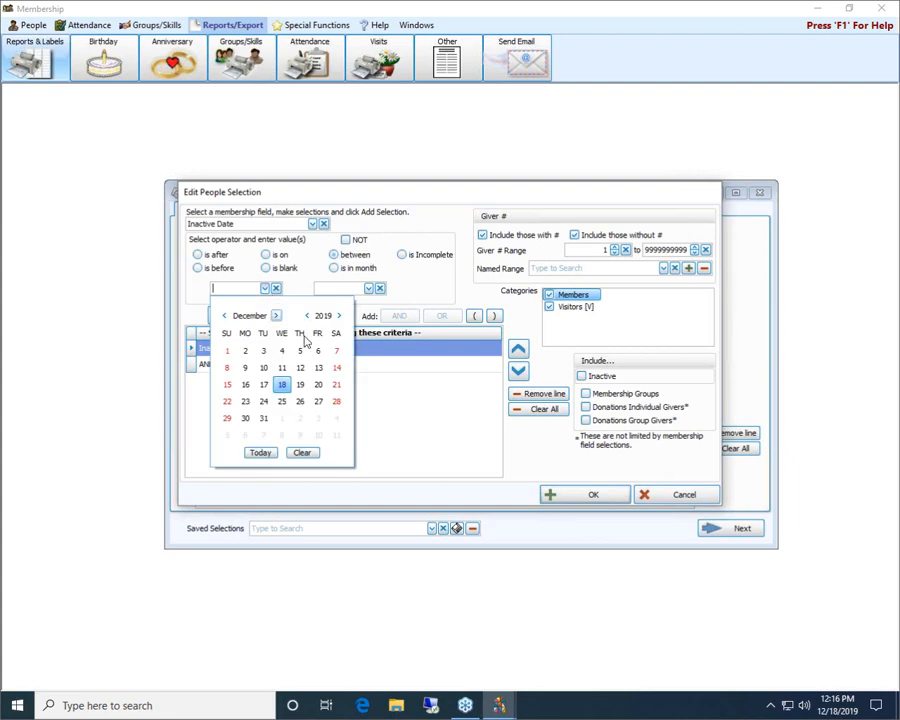
left_click(224, 317)
left_click(224, 317)
left_click(224, 317)
left_click(224, 317)
left_click(224, 317)
left_click(224, 317)
left_click(224, 317)
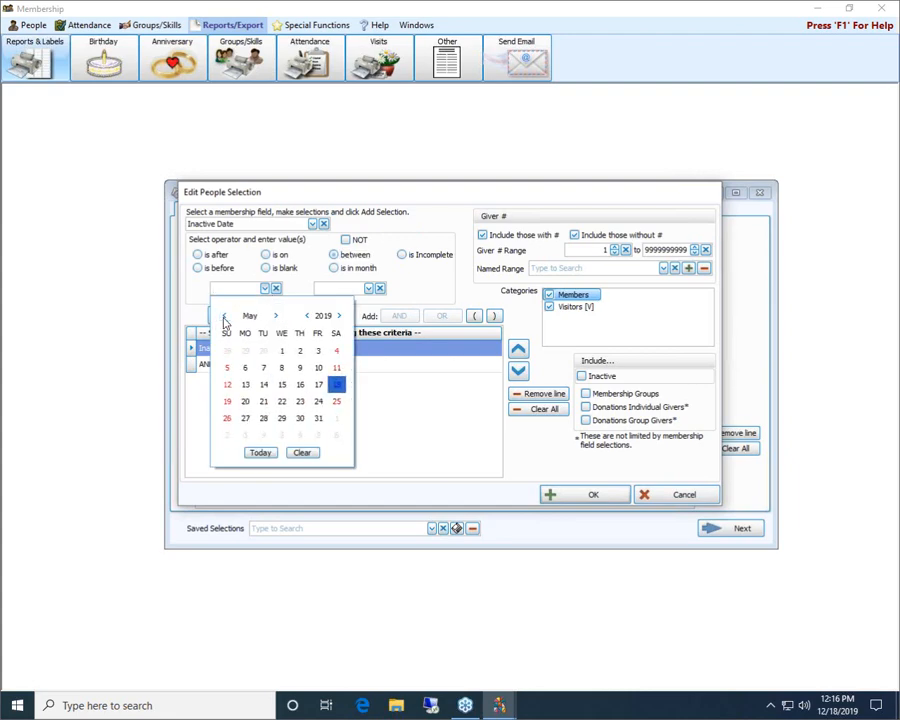
left_click(224, 317)
left_click(224, 317)
left_click(224, 317)
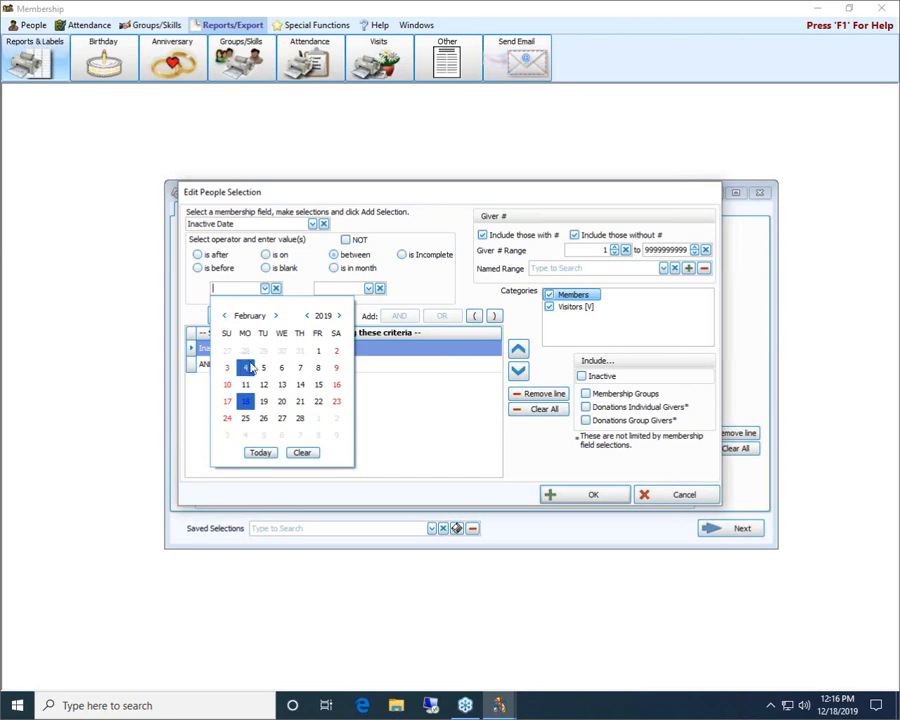
left_click(224, 317)
left_click(263, 350)
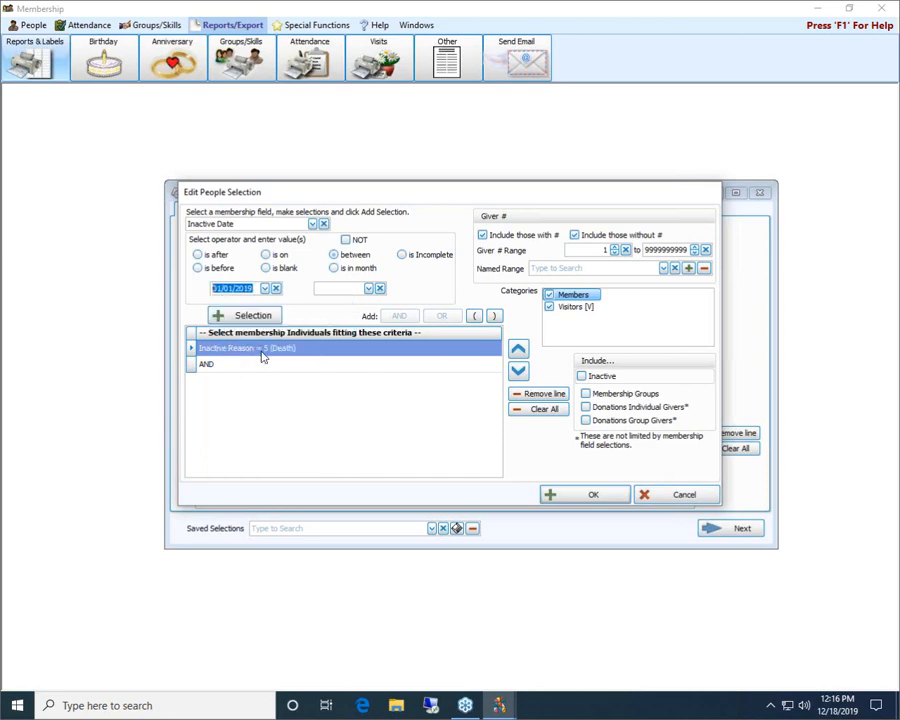
left_click(368, 288)
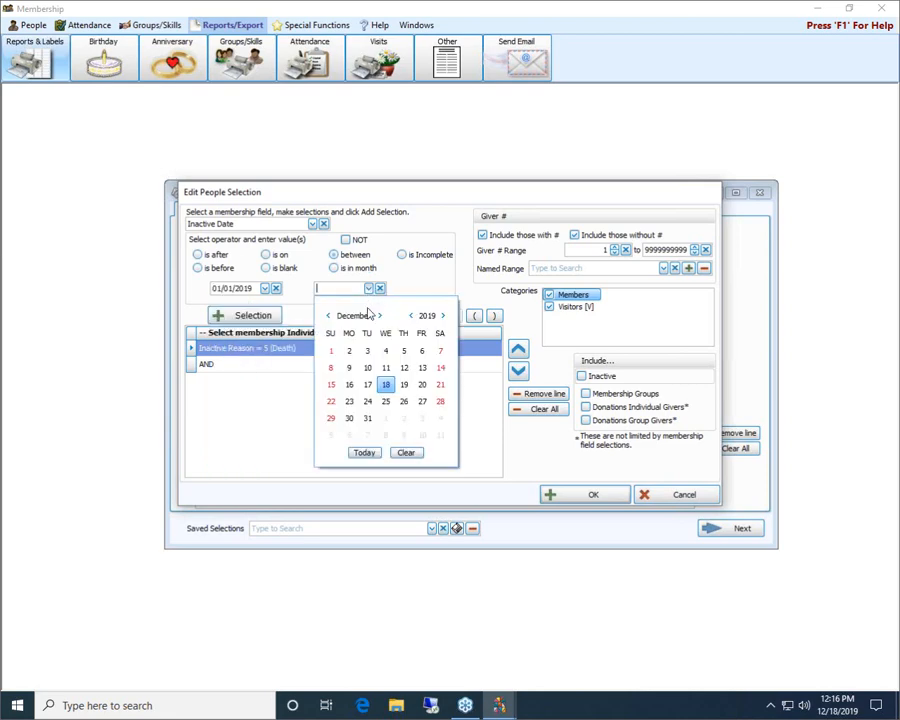
left_click(370, 422)
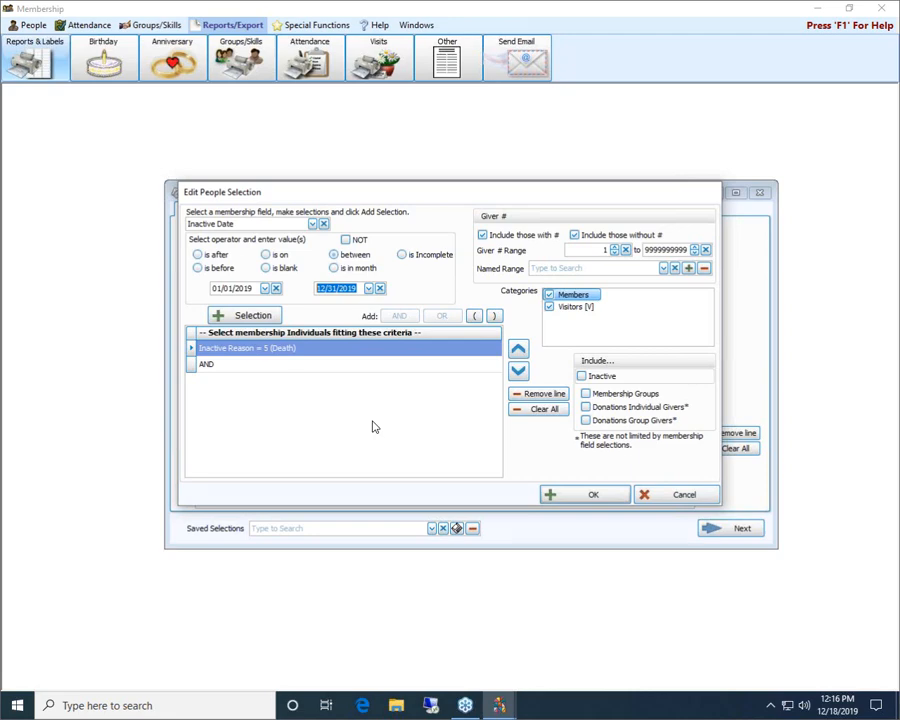
left_click(240, 318)
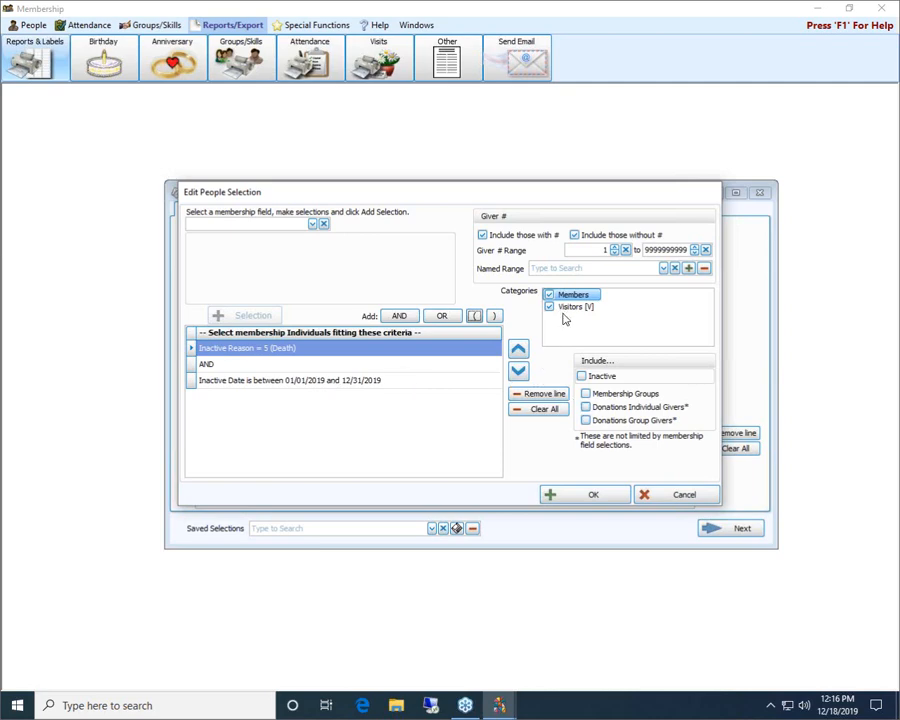
left_click(573, 502)
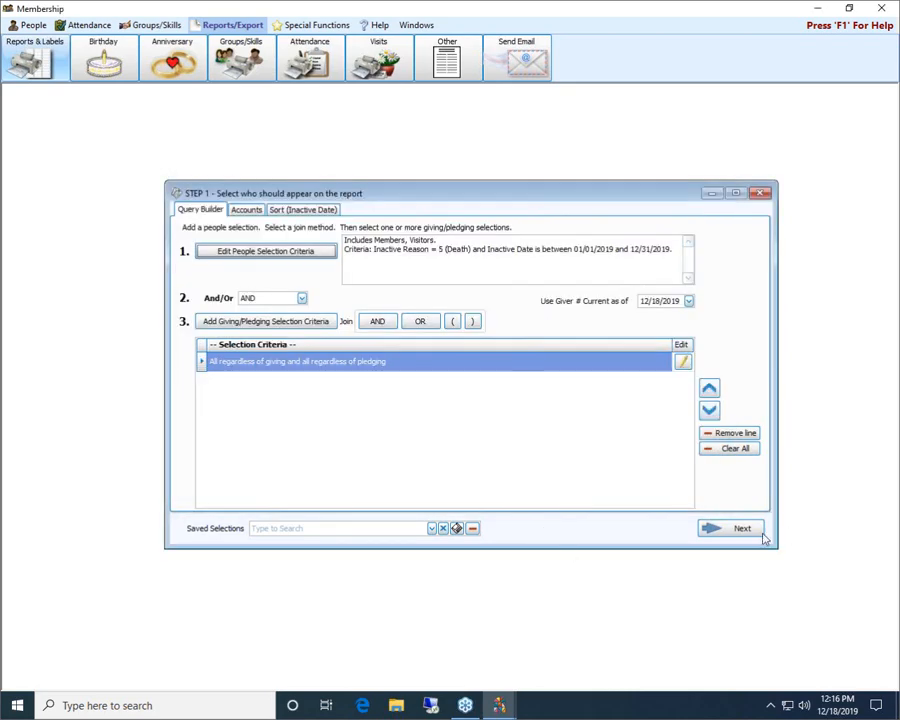
Proceed to the report layout stage, accepting that inactive people are included in the selection
left_click(755, 536)
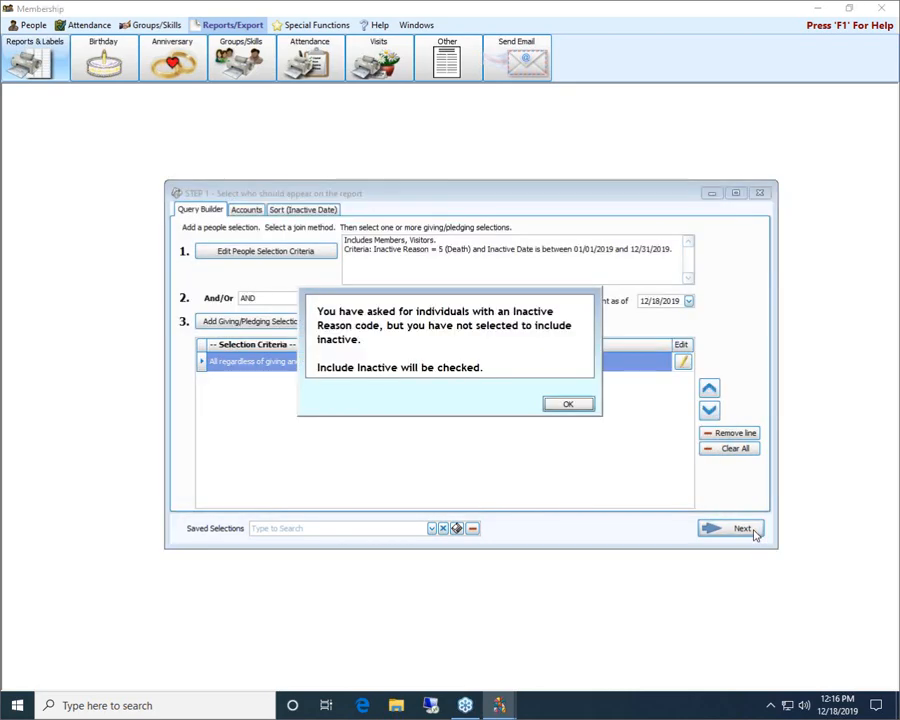
left_click(567, 405)
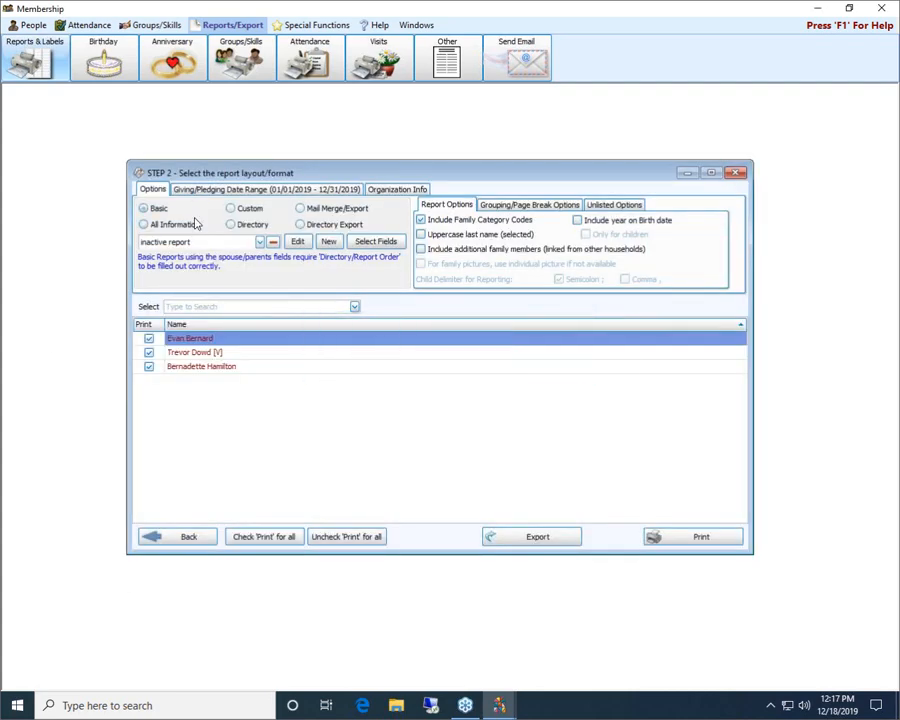
Go back to review the people selection criteria and the Inactive inclusion setting, accept them unchanged, and return to the layout stage
left_click(190, 538)
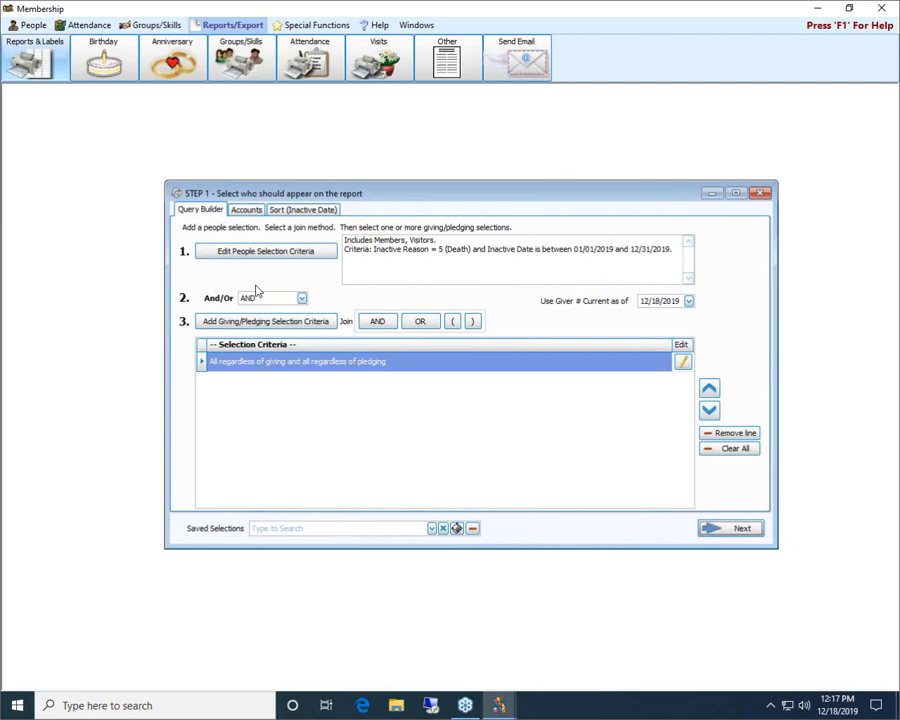
left_click(253, 261)
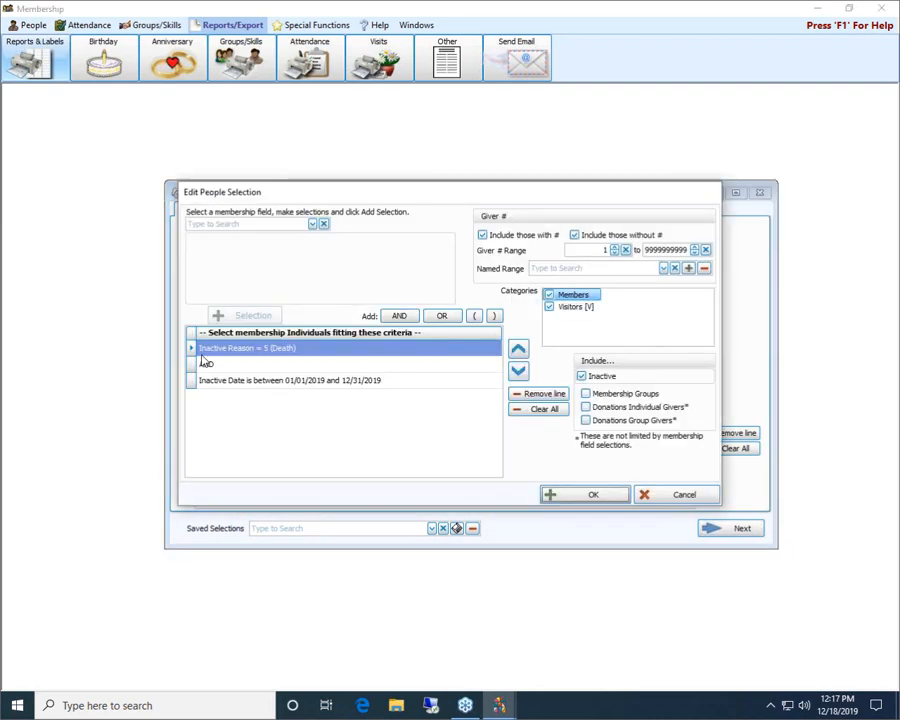
left_click(588, 495)
left_click(752, 531)
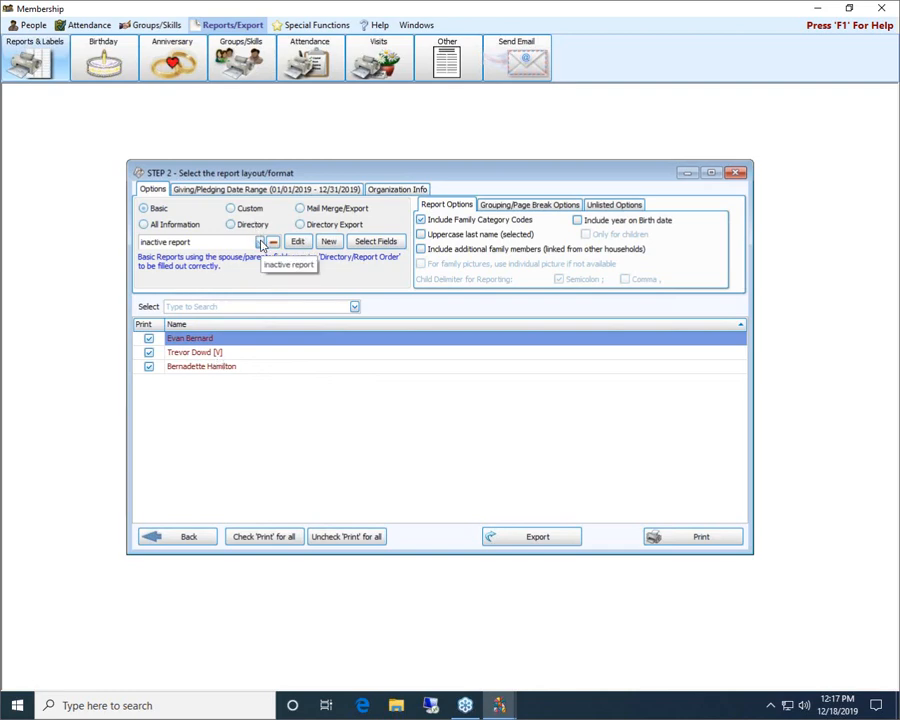
Preview the inactive report for the people inactive due to death, and close both the preview and the report setup
left_click(680, 540)
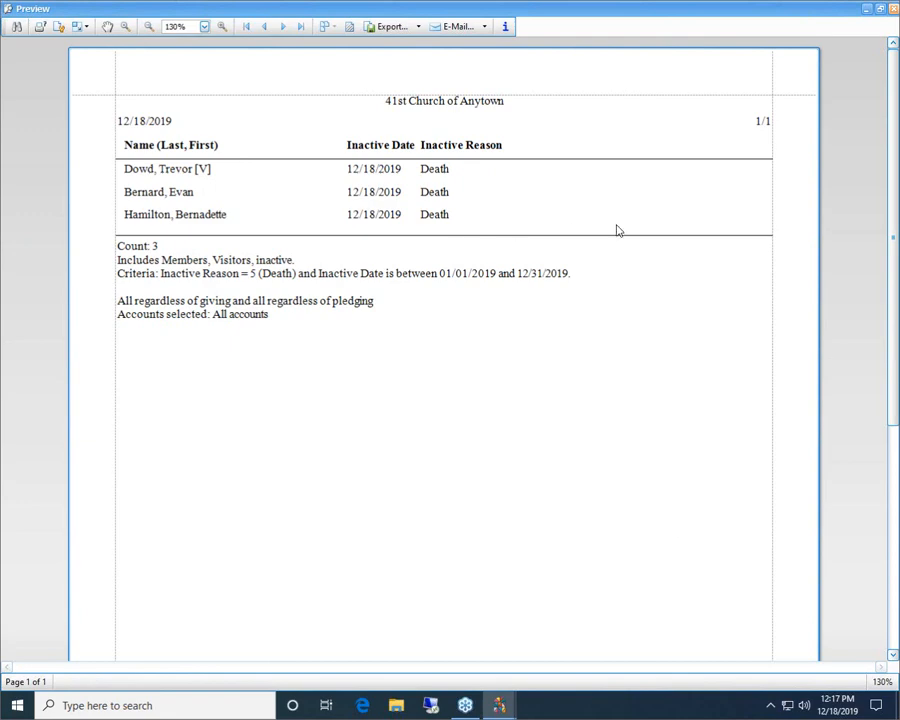
left_click(894, 10)
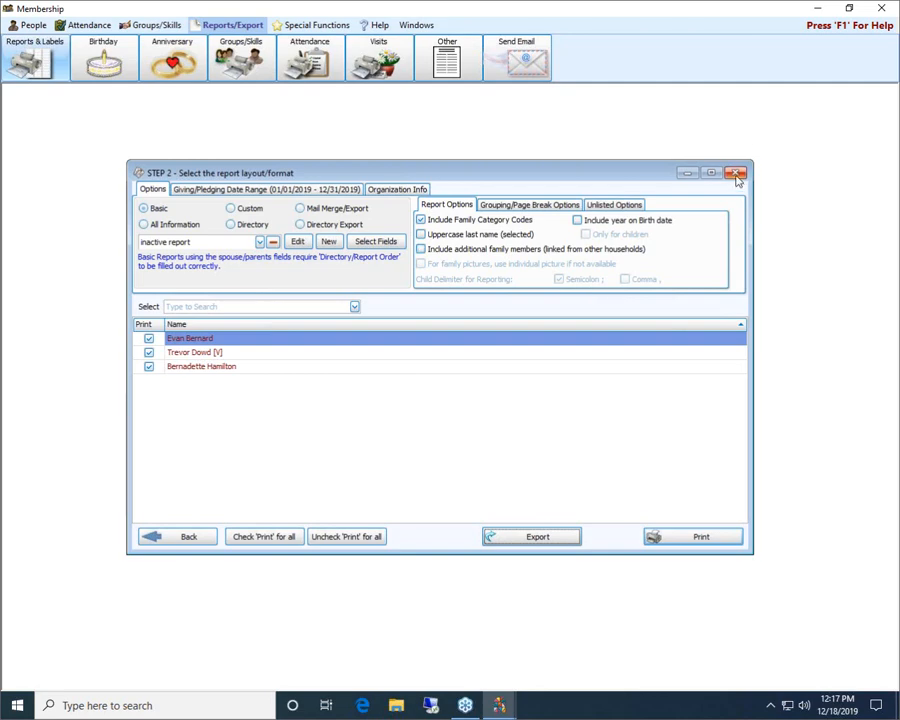
left_click(736, 174)
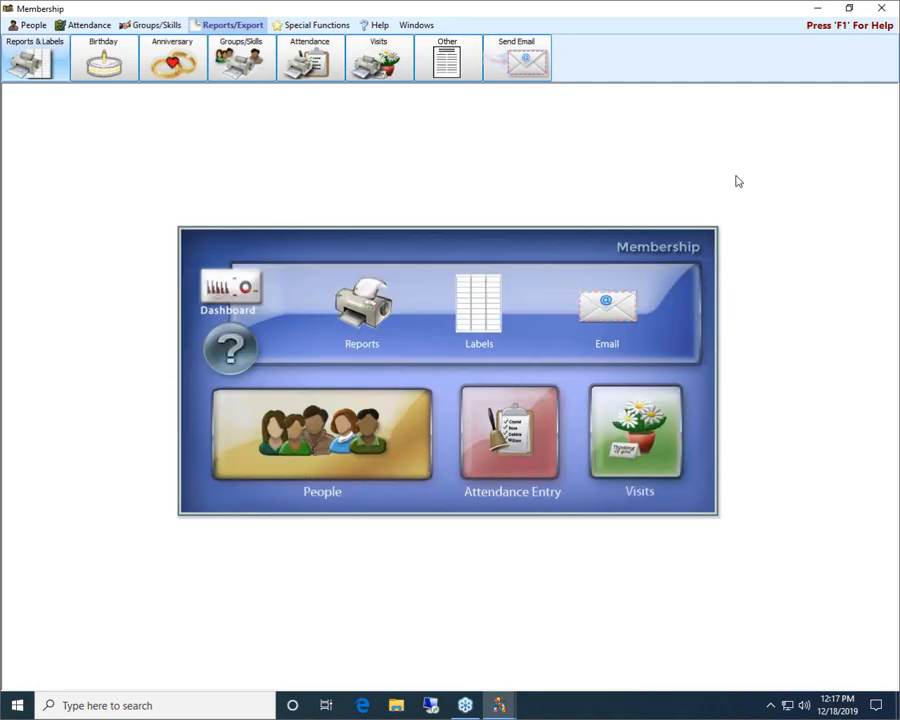